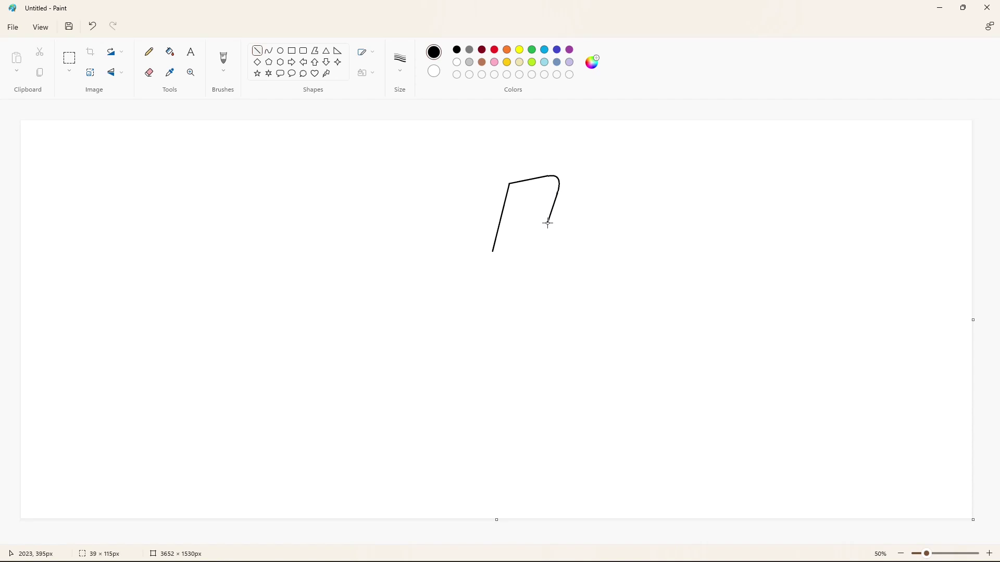
# Step: Close the outer outline of the slanted letter D with a straight right side and a curved lower-right corner
pyautogui.click(561, 228)
pyautogui.click(268, 51)
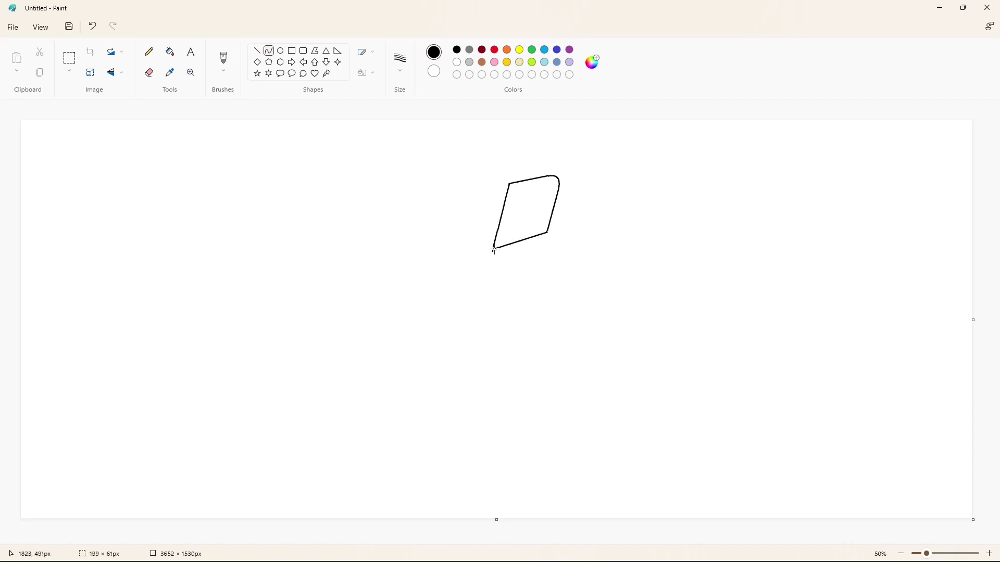
pyautogui.click(619, 239)
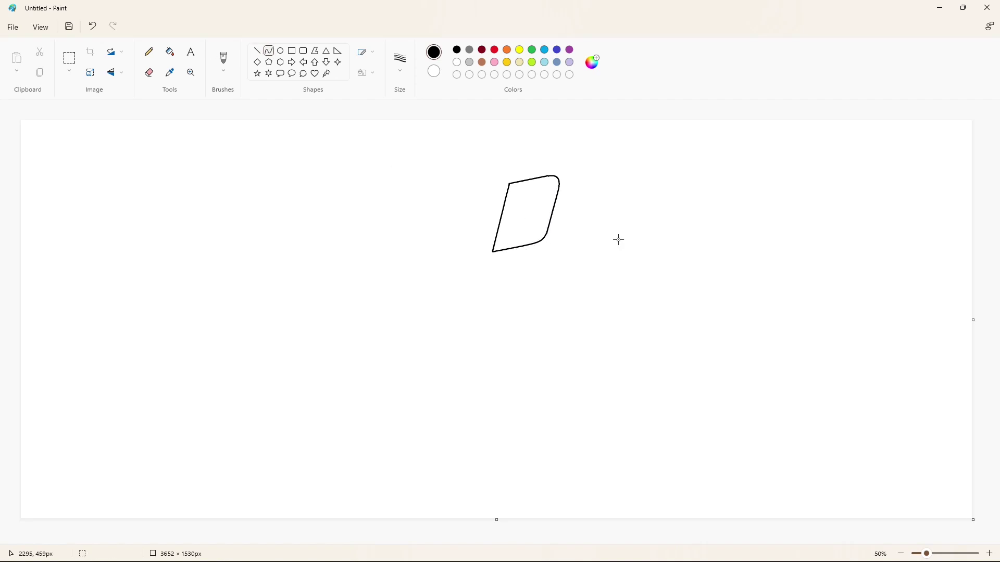
# Step: Draw the slanted left side and the rounded top edge of the D's inner opening
pyautogui.click(257, 51)
pyautogui.moveTo(525, 194); pyautogui.dragTo(514, 237)
pyautogui.click(269, 51)
pyautogui.moveTo(525, 193)
pyautogui.mouseDown()
pyautogui.moveTo(539, 207)
pyautogui.moveTo(536, 224)
pyautogui.moveTo(514, 237)
pyautogui.mouseUp()
pyautogui.click(542, 191)
pyautogui.click(543, 191)
pyautogui.click(587, 201)
# Step: Complete the right and lower edges of the D's inner opening and fill the letter's body with black
pyautogui.click(258, 51)
pyautogui.click(269, 51)
pyautogui.click(533, 233)
pyautogui.click(533, 232)
pyautogui.click(489, 172)
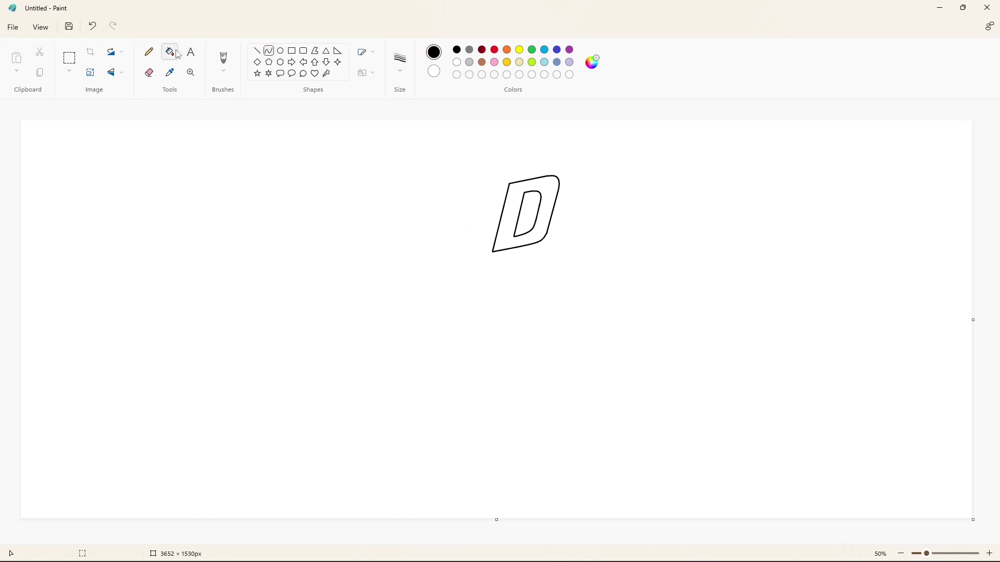
pyautogui.click(176, 52)
pyautogui.click(548, 196)
# Step: Set purple as the drawing colour for the Line tool
pyautogui.click(258, 51)
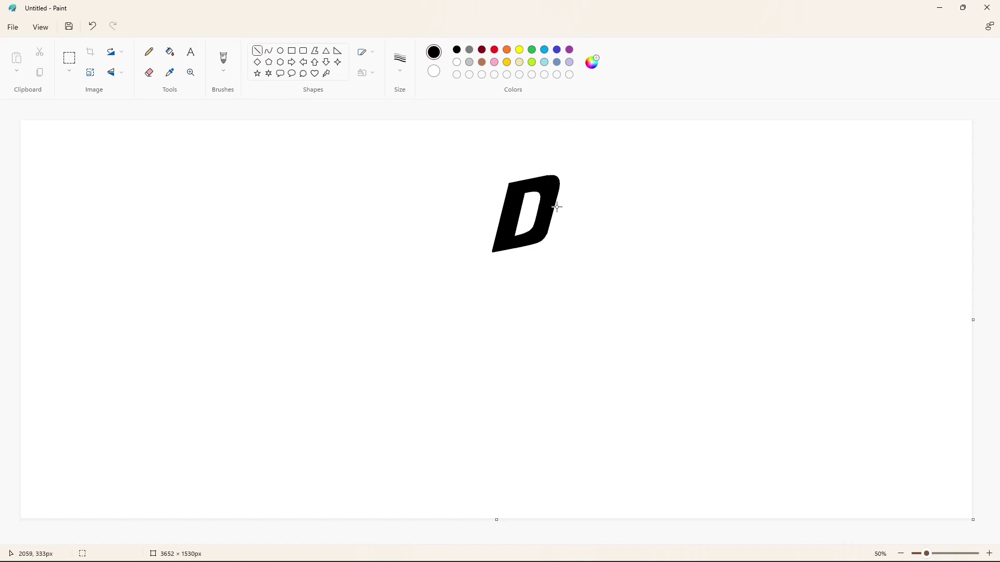
pyautogui.click(570, 50)
pyautogui.moveTo(538, 245); pyautogui.dragTo(764, 201)
pyautogui.moveTo(582, 179); pyautogui.dragTo(764, 144)
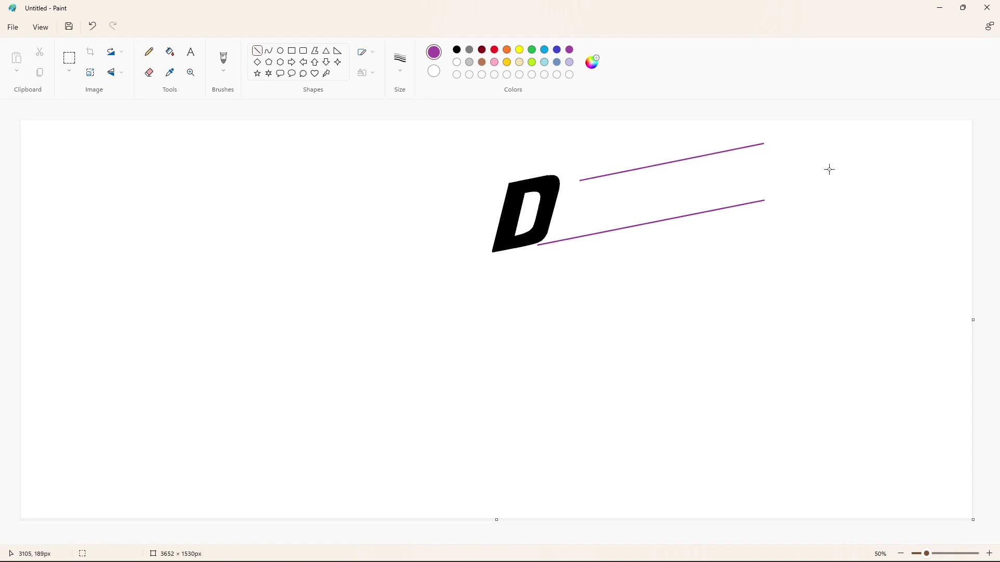
pyautogui.hotkey('ctrl', 'z')
pyautogui.hotkey('ctrl', 'z')
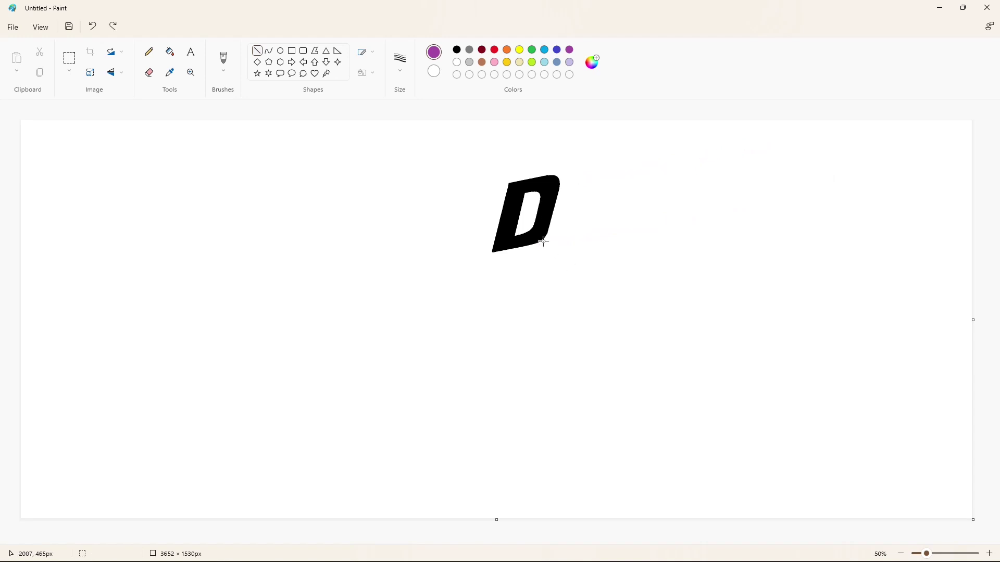
# Step: Draw two parallel purple guide lines rising to the right of the D, near its upper and lower corners
pyautogui.moveTo(550, 241); pyautogui.dragTo(764, 199)
pyautogui.moveTo(579, 181); pyautogui.dragTo(774, 144)
pyautogui.click(810, 171)
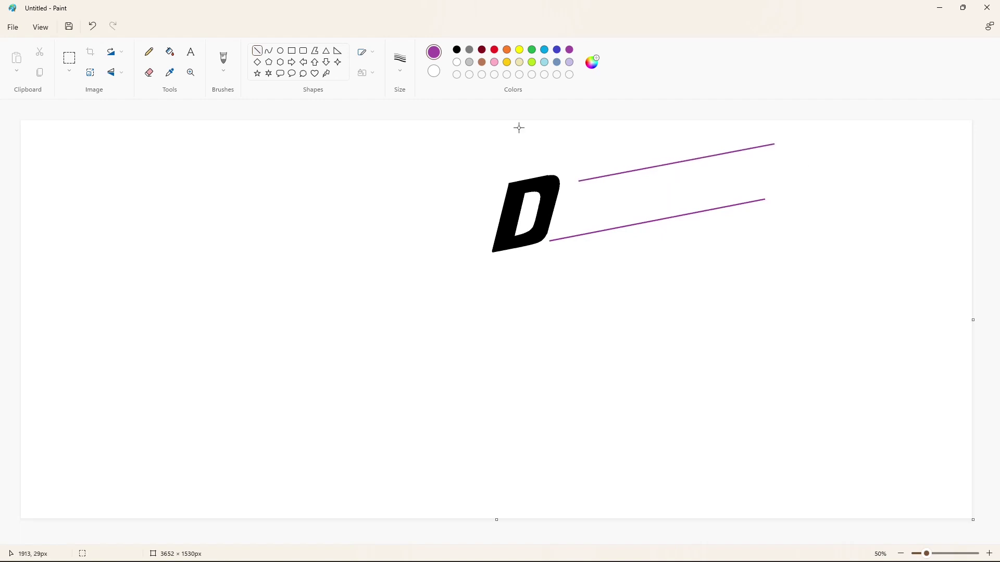
# Step: Recolour both guide lines black with the Fill tool
pyautogui.click(457, 50)
pyautogui.click(170, 52)
pyautogui.click(610, 175)
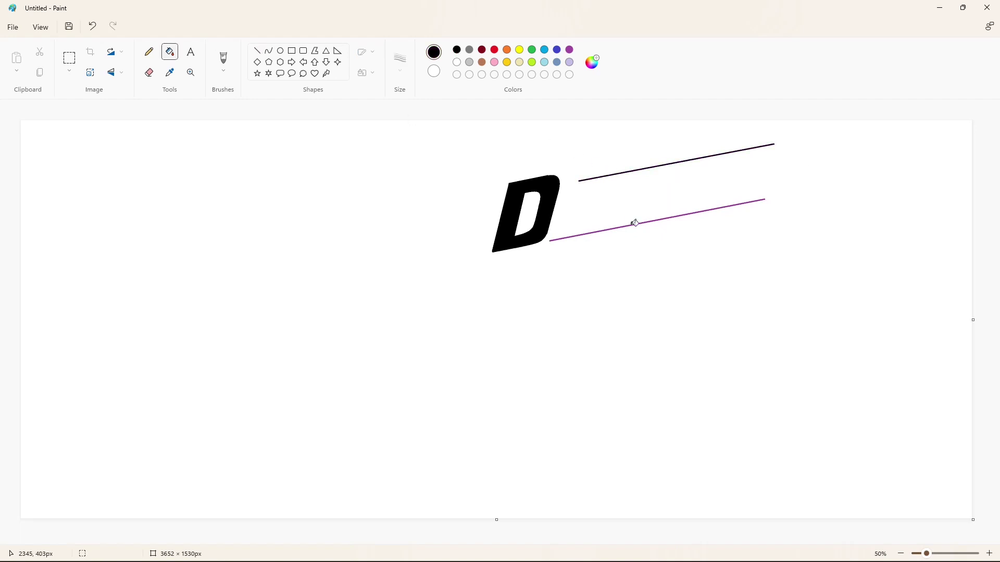
pyautogui.click(633, 224)
# Step: Draw the slanted left side and steep right side of a letter A between the guide lines
pyautogui.click(315, 51)
pyautogui.moveTo(582, 181); pyautogui.dragTo(553, 240)
pyautogui.click(616, 196)
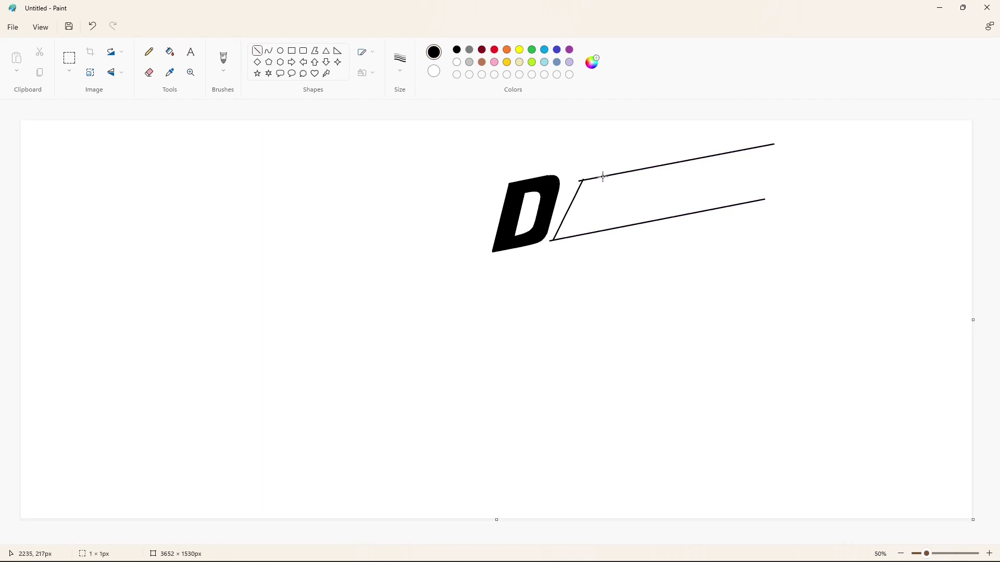
pyautogui.moveTo(603, 177); pyautogui.dragTo(608, 230)
pyautogui.click(582, 201)
# Step: Draw the A's inner leg lines and two crossbar lines, and fill the letter's body with black
pyautogui.moveTo(589, 194); pyautogui.dragTo(571, 238)
pyautogui.click(648, 218)
pyautogui.moveTo(589, 192)
pyautogui.mouseDown()
pyautogui.moveTo(594, 233)
pyautogui.moveTo(599, 209)
pyautogui.moveTo(571, 214)
pyautogui.moveTo(603, 217)
pyautogui.mouseUp()
pyautogui.click(582, 209)
pyautogui.click(634, 214)
pyautogui.hotkey('ctrl', 'z')
pyautogui.hotkey('ctrl', 'z')
pyautogui.click(620, 210)
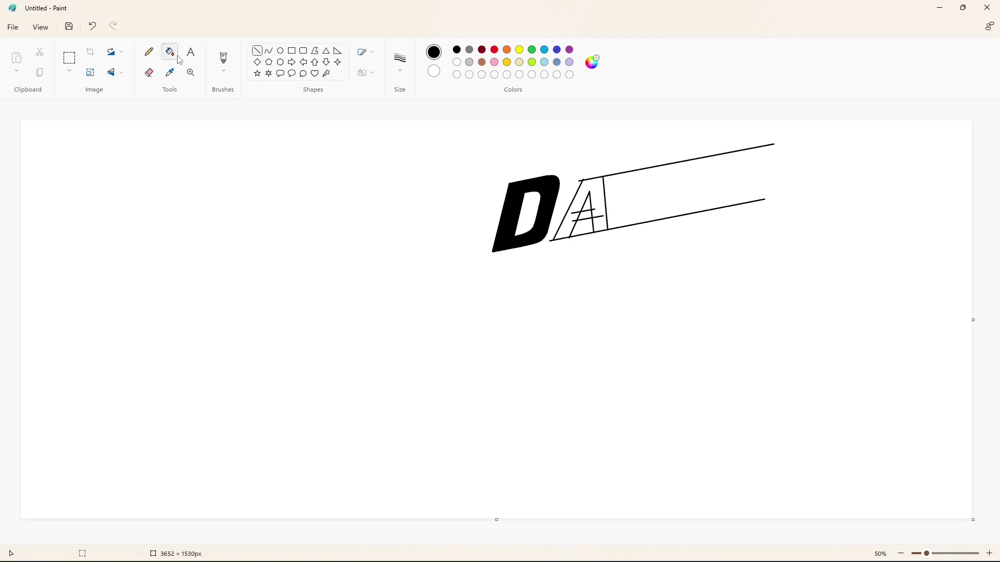
pyautogui.click(596, 206)
pyautogui.click(584, 215)
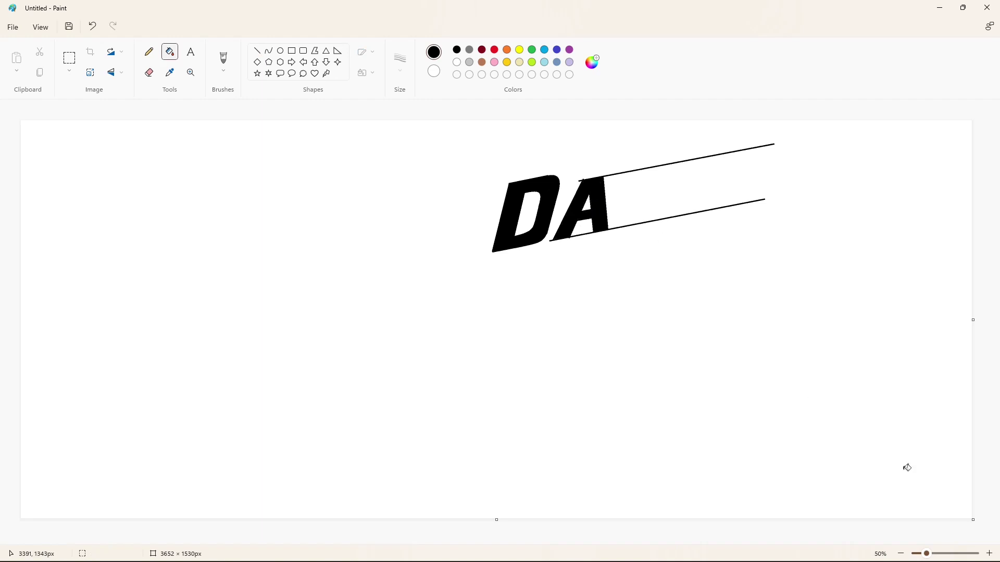
# Step: Separate the guide lines from the A's corners and feet with short white lines
pyautogui.click(989, 554)
pyautogui.moveTo(370, 540)
pyautogui.mouseDown()
pyautogui.moveTo(707, 509)
pyautogui.moveTo(714, 492)
pyautogui.mouseUp()
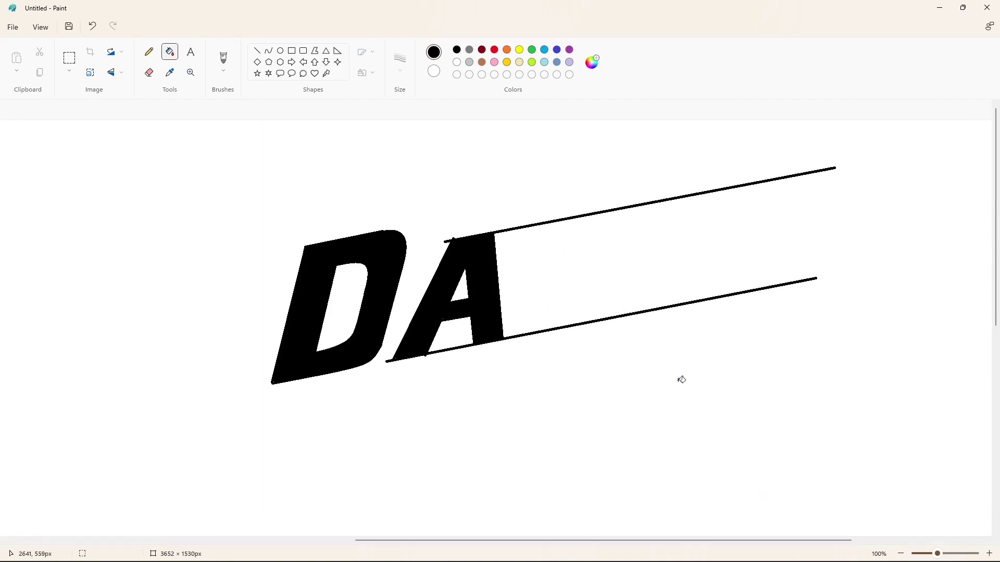
pyautogui.click(257, 51)
pyautogui.click(456, 62)
pyautogui.moveTo(445, 248); pyautogui.dragTo(452, 234)
pyautogui.click(515, 208)
pyautogui.moveTo(393, 356)
pyautogui.mouseDown()
pyautogui.moveTo(386, 366)
pyautogui.moveTo(425, 364)
pyautogui.mouseUp()
pyautogui.click(444, 371)
pyautogui.moveTo(496, 239); pyautogui.dragTo(492, 211)
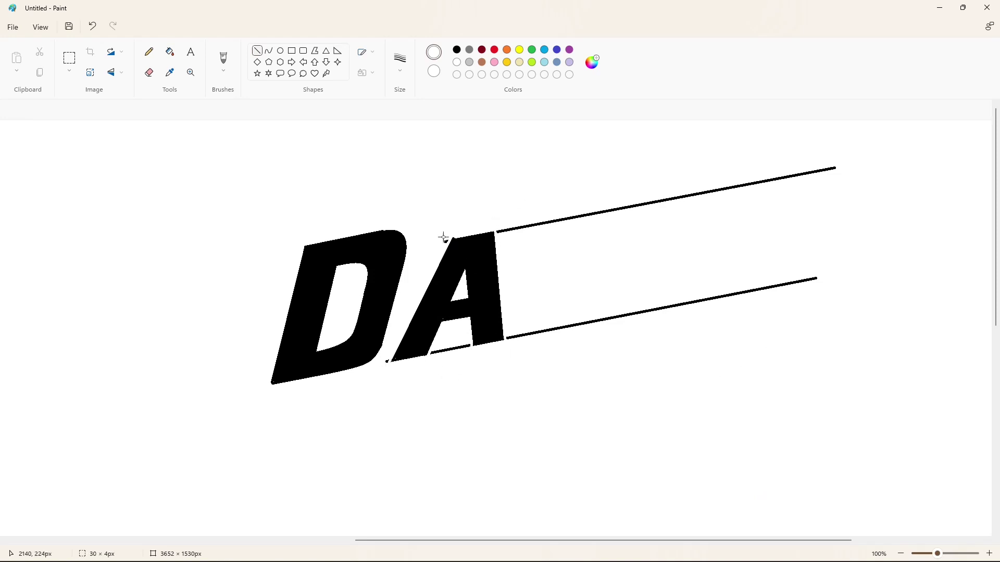
# Step: Erase the loose guide-line pieces left of and beneath the A with white fills
pyautogui.click(172, 52)
pyautogui.click(172, 52)
pyautogui.click(446, 241)
pyautogui.click(459, 348)
pyautogui.click(387, 362)
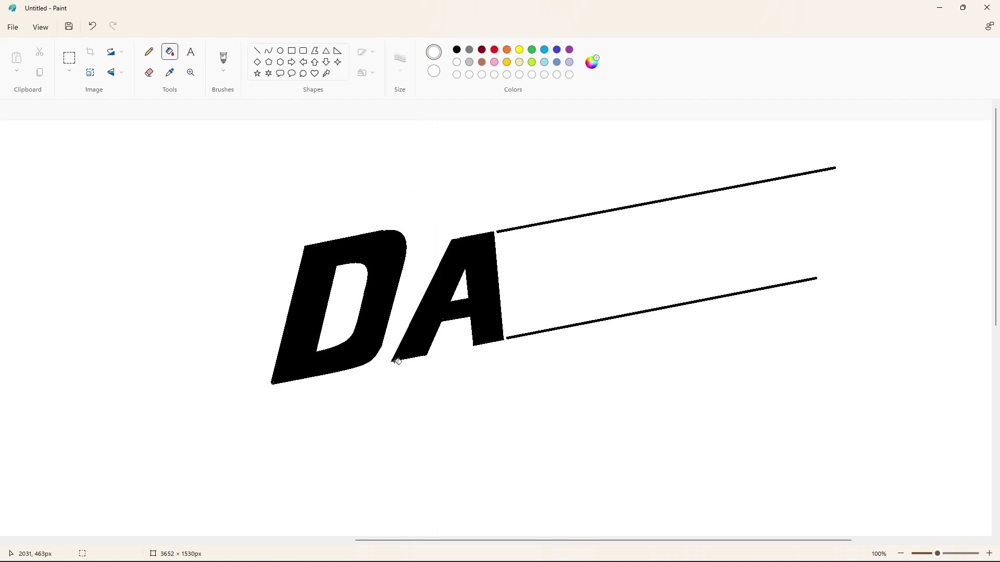
# Step: Draw black lines for a slanted N's outer sides, upper V notch and the right edge of its lower notch
pyautogui.click(901, 554)
pyautogui.click(256, 50)
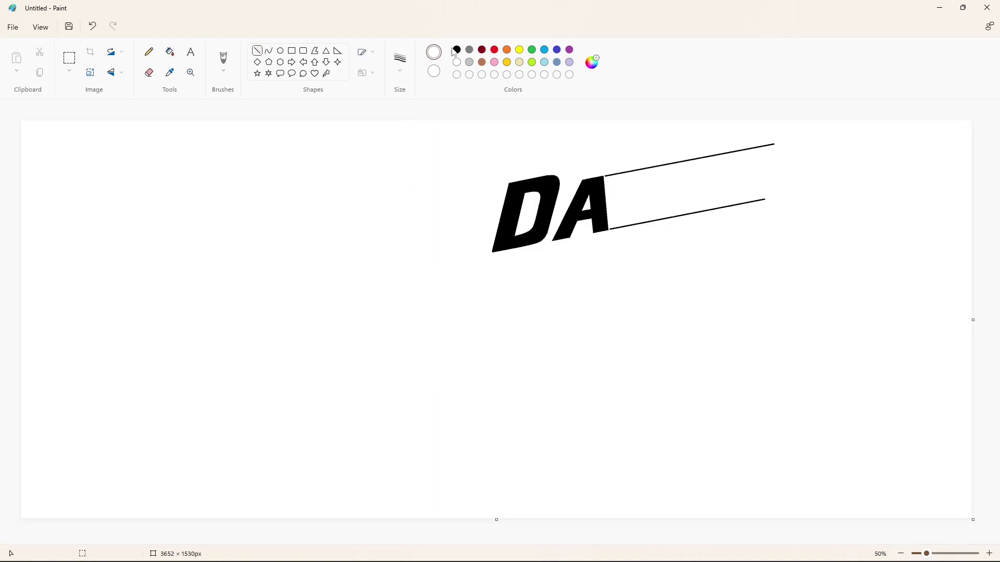
pyautogui.click(456, 50)
pyautogui.moveTo(626, 172); pyautogui.dragTo(613, 228)
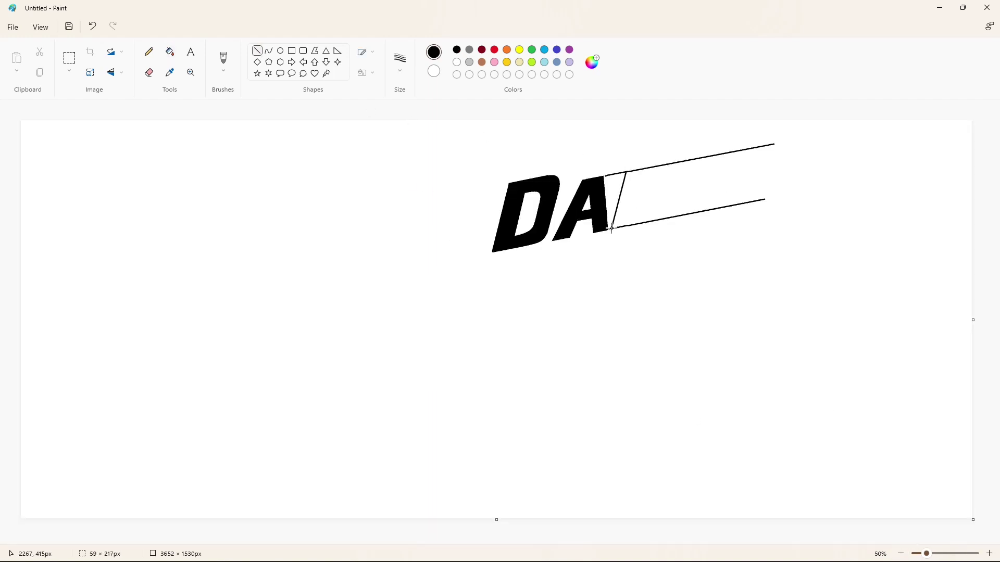
pyautogui.click(655, 205)
pyautogui.moveTo(646, 168)
pyautogui.mouseDown()
pyautogui.moveTo(651, 194)
pyautogui.moveTo(660, 165)
pyautogui.moveTo(662, 219)
pyautogui.moveTo(642, 224)
pyautogui.mouseUp()
pyautogui.click(682, 185)
pyautogui.click(688, 178)
pyautogui.click(697, 196)
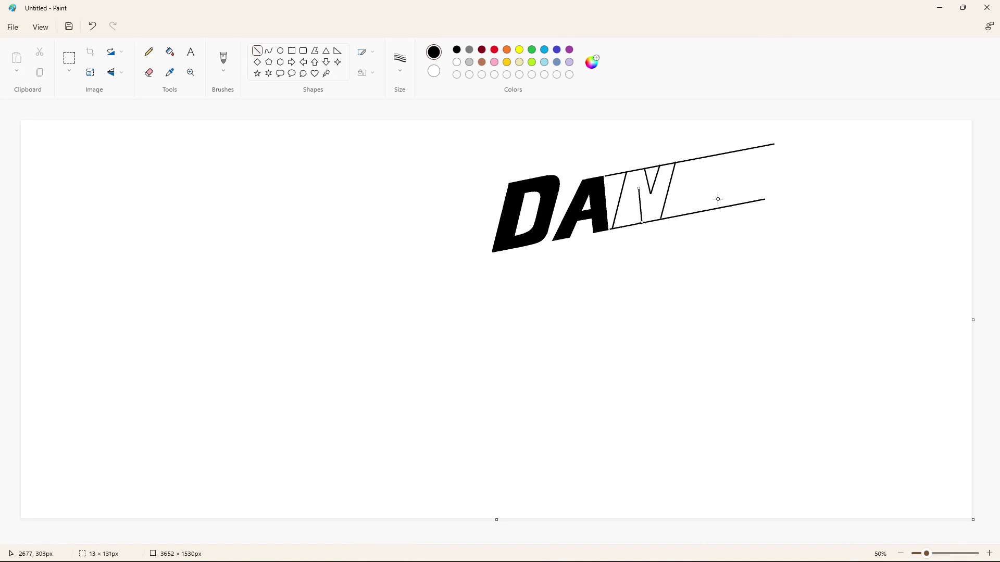
pyautogui.click(716, 198)
# Step: Close the N's lower notch with a slanted line and fill the letter with black
pyautogui.moveTo(639, 187); pyautogui.dragTo(628, 225)
pyautogui.click(687, 196)
pyautogui.click(170, 51)
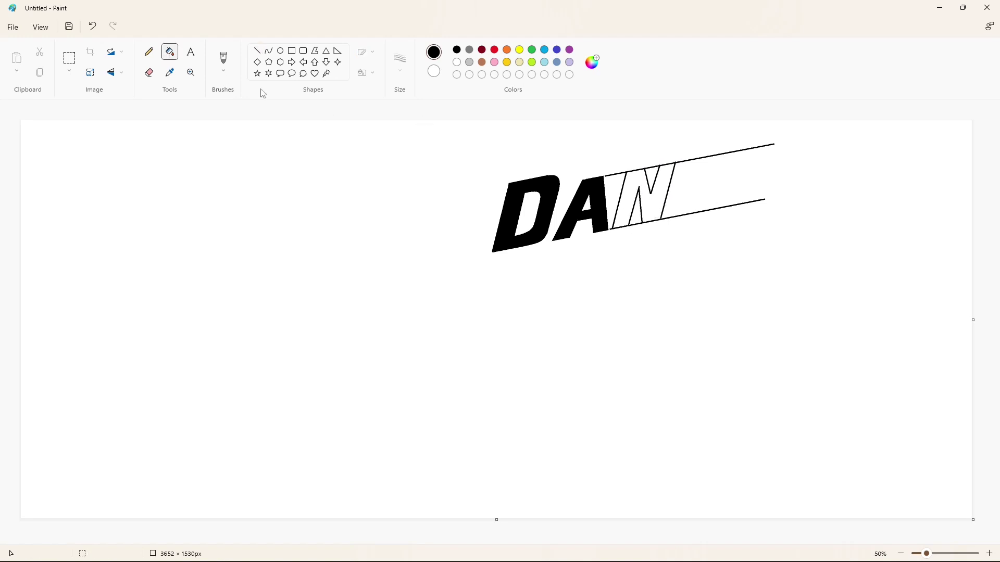
pyautogui.click(633, 178)
# Step: Separate the upper guide line from the N's top corners with short white lines
pyautogui.click(989, 554)
pyautogui.moveTo(467, 541); pyautogui.dragTo(834, 505)
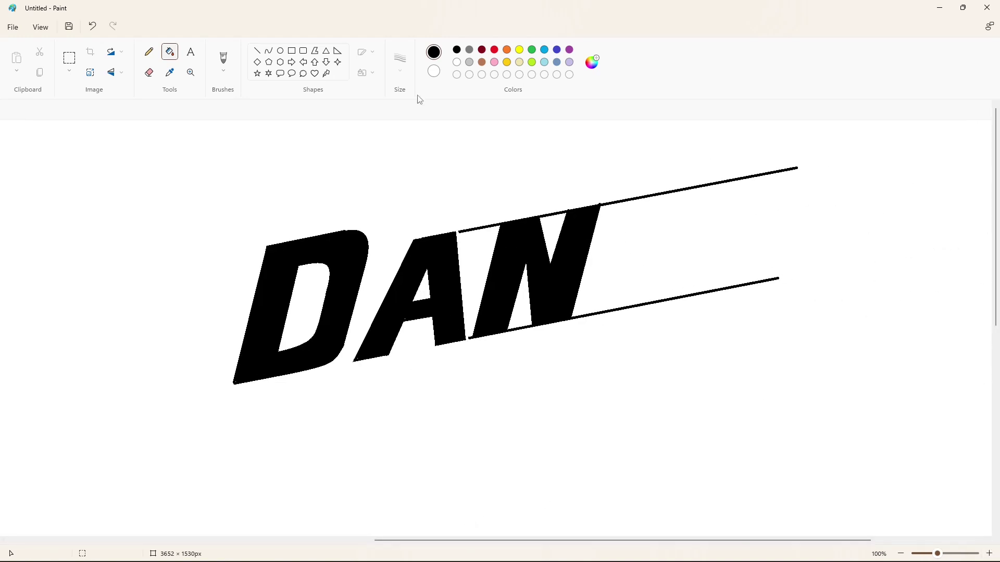
pyautogui.click(257, 51)
pyautogui.click(457, 62)
pyautogui.moveTo(493, 234); pyautogui.dragTo(507, 204)
pyautogui.click(560, 176)
pyautogui.moveTo(544, 234); pyautogui.dragTo(567, 193)
pyautogui.click(583, 187)
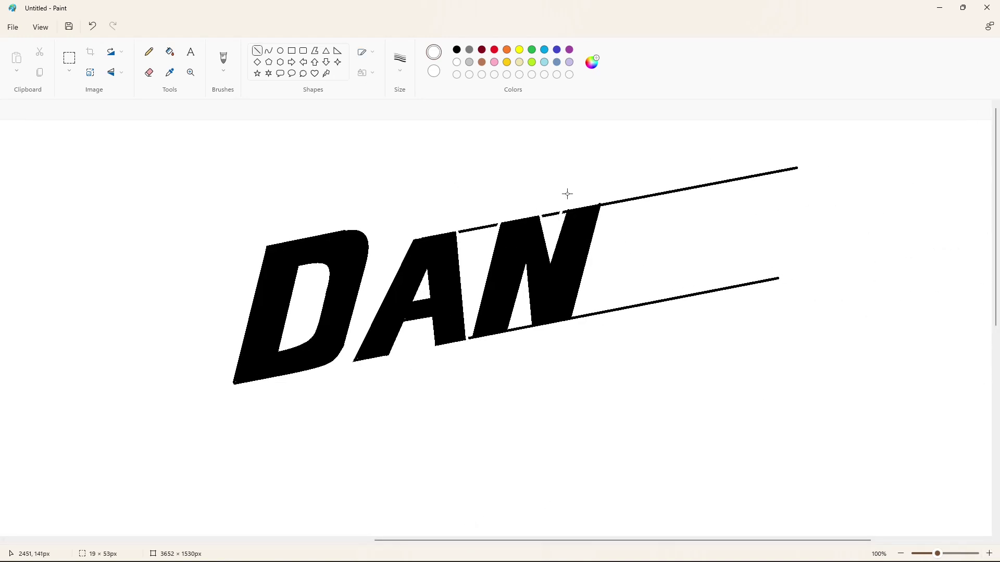
pyautogui.moveTo(555, 232); pyautogui.dragTo(572, 197)
pyautogui.click(625, 187)
# Step: Separate the lower guide line from the N's feet with short white lines
pyautogui.moveTo(530, 308)
pyautogui.mouseDown()
pyautogui.moveTo(532, 340)
pyautogui.moveTo(499, 348)
pyautogui.mouseUp()
pyautogui.click(595, 339)
pyautogui.moveTo(566, 337); pyautogui.dragTo(575, 313)
# Step: Erase the guide-line pieces around the N with white fills and cut the upper guide line at its right corner
pyautogui.click(170, 52)
pyautogui.click(552, 213)
pyautogui.click(479, 228)
pyautogui.click(518, 329)
pyautogui.click(257, 50)
pyautogui.moveTo(600, 217); pyautogui.dragTo(606, 186)
# Step: Copy the area around the N and paste it at the canvas's upper-left corner
pyautogui.click(901, 553)
pyautogui.click(70, 57)
pyautogui.moveTo(599, 150); pyautogui.dragTo(689, 256)
pyautogui.hotkey('ctrl', 'c')
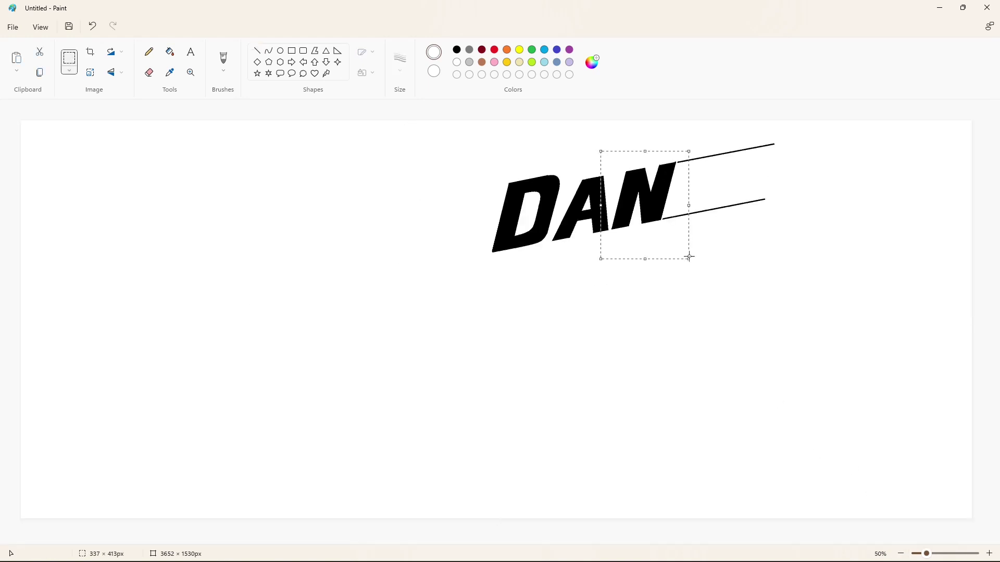
pyautogui.hotkey('ctrl', 'v')
# Step: Remove the fragments beside the pasted N with white fills and recolour that N purple
pyautogui.click(170, 51)
pyautogui.click(105, 183)
pyautogui.click(23, 183)
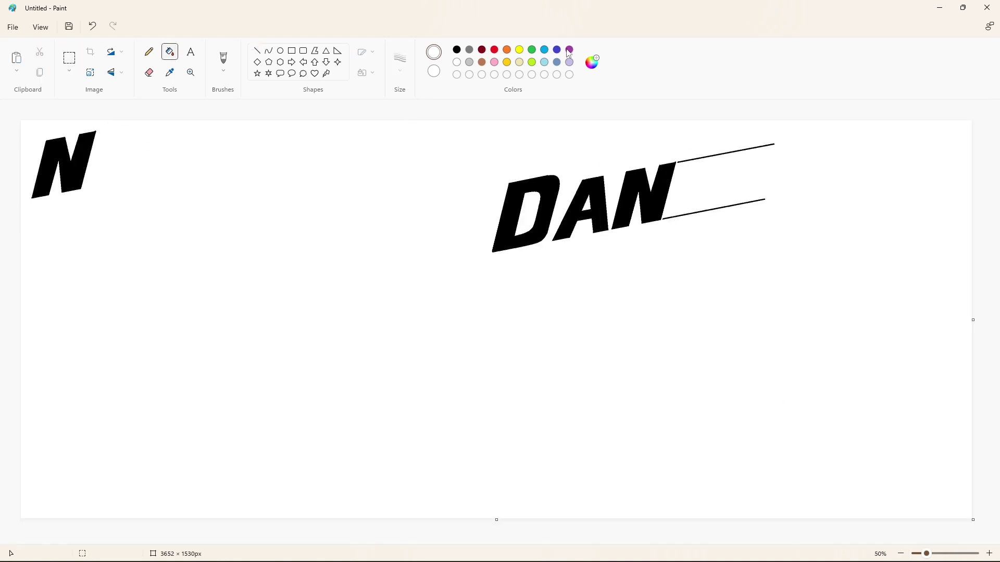
pyautogui.click(569, 49)
pyautogui.click(62, 166)
# Step: Place a copy of the purple N with a transparent background between the guide lines right of the black N
pyautogui.click(69, 58)
pyautogui.moveTo(108, 216); pyautogui.dragTo(17, 107)
pyautogui.hotkey('ctrl', 'c')
pyautogui.hotkey('ctrl', 'v')
pyautogui.moveTo(97, 180); pyautogui.dragTo(702, 192)
pyautogui.click(69, 70)
pyautogui.click(84, 157)
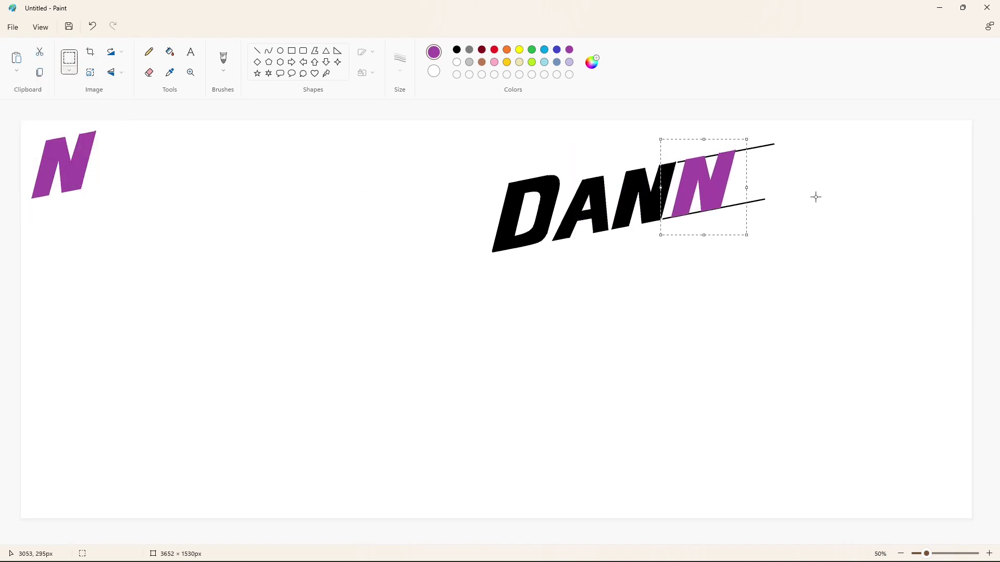
pyautogui.click(815, 197)
# Step: Erase the guide-line pieces around the placed purple N with white fills and recolour the letter black
pyautogui.scroll(1, 815, 197)
pyautogui.moveTo(468, 541); pyautogui.dragTo(857, 541)
pyautogui.click(169, 52)
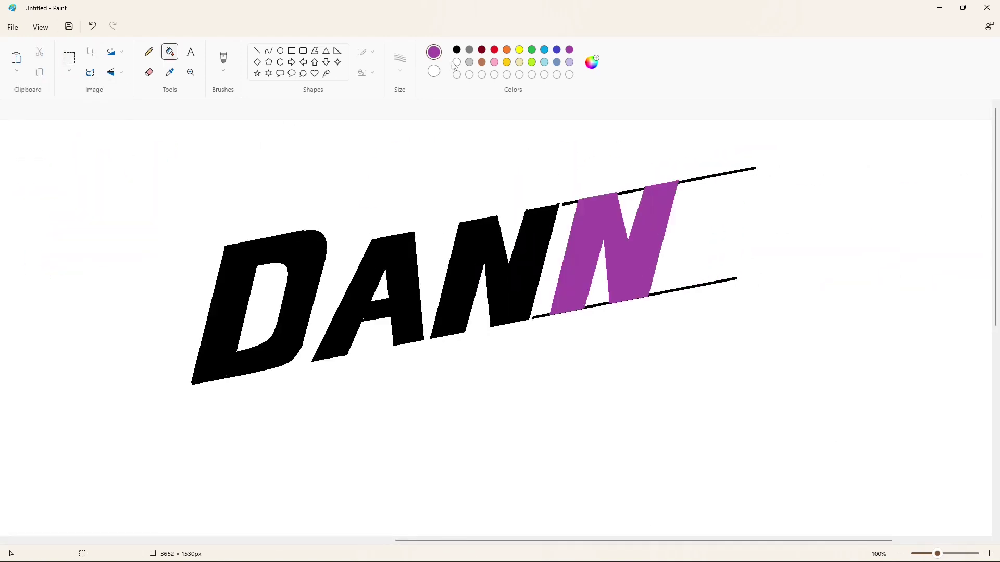
pyautogui.click(457, 62)
pyautogui.click(571, 202)
pyautogui.click(546, 316)
pyautogui.click(592, 307)
pyautogui.click(657, 294)
pyautogui.click(625, 192)
pyautogui.click(687, 181)
pyautogui.click(457, 50)
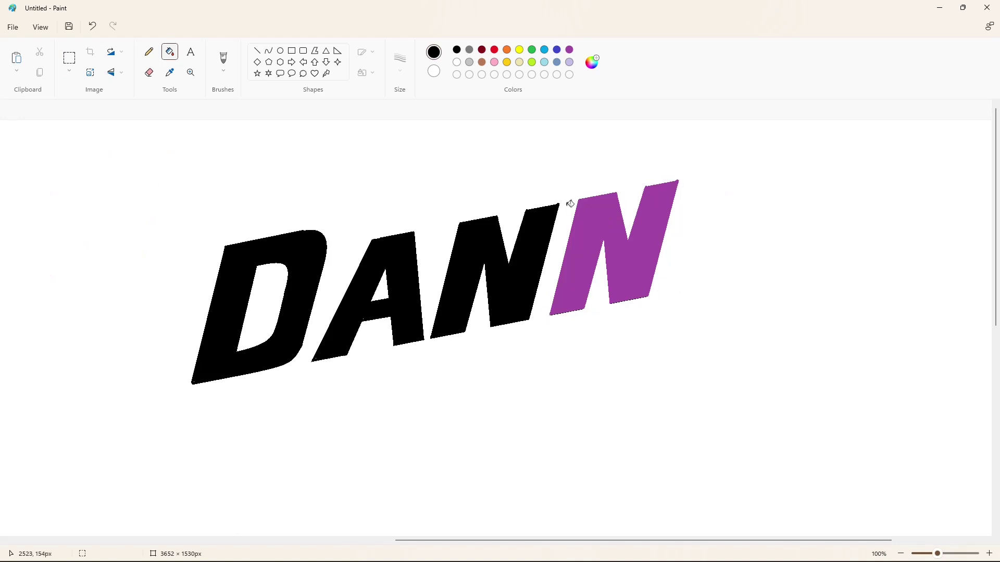
pyautogui.click(586, 219)
# Step: Outline a slanted Y with a long diagonal stroke right of the second N and fill it with black
pyautogui.click(900, 553)
pyautogui.click(257, 50)
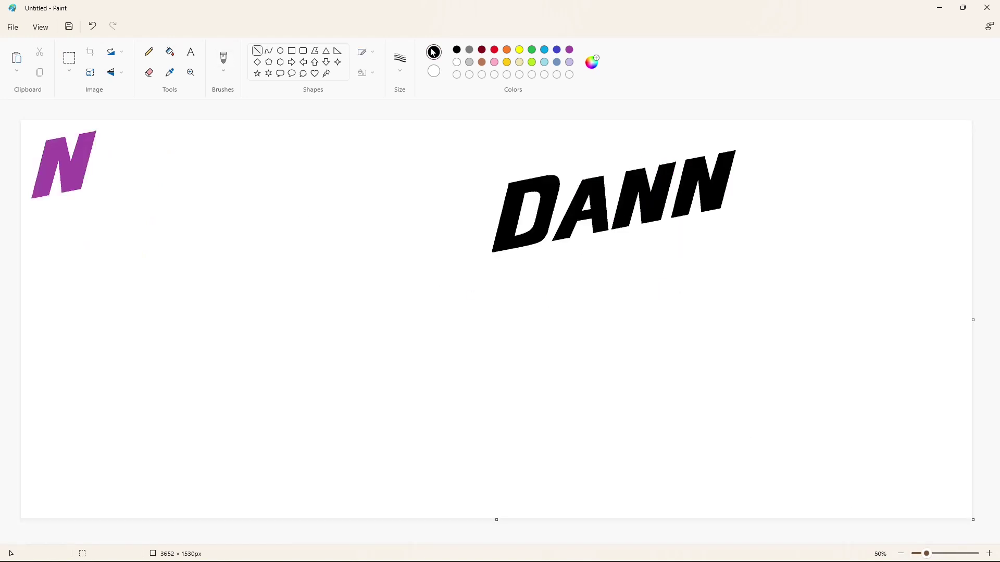
pyautogui.moveTo(742, 159); pyautogui.dragTo(754, 197)
pyautogui.moveTo(742, 159)
pyautogui.mouseDown()
pyautogui.moveTo(761, 152)
pyautogui.moveTo(768, 180)
pyautogui.moveTo(728, 225)
pyautogui.mouseUp()
pyautogui.moveTo(789, 147)
pyautogui.mouseDown()
pyautogui.moveTo(813, 144)
pyautogui.moveTo(753, 222)
pyautogui.moveTo(728, 226)
pyautogui.mouseUp()
pyautogui.click(862, 152)
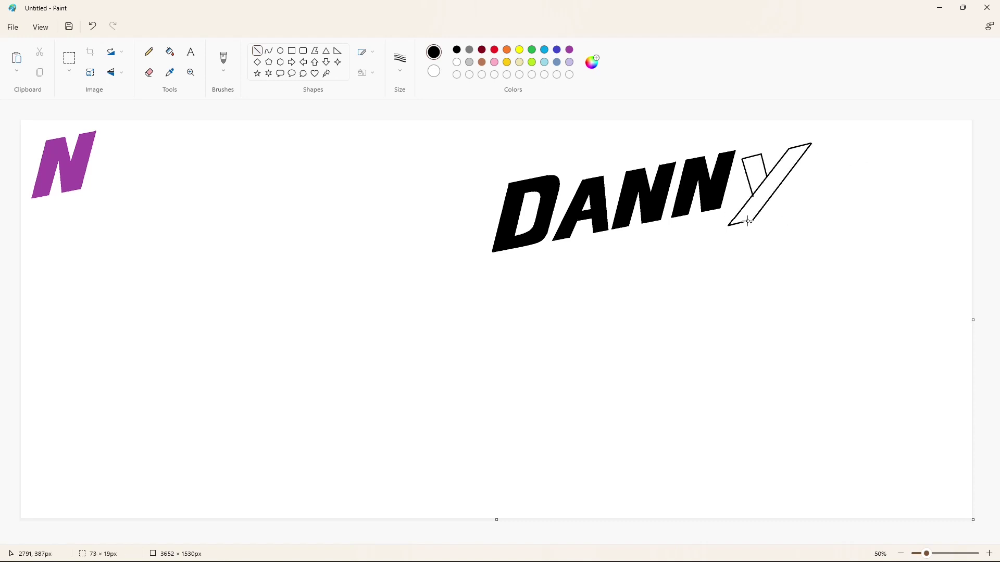
pyautogui.click(809, 201)
pyautogui.click(169, 51)
pyautogui.click(768, 189)
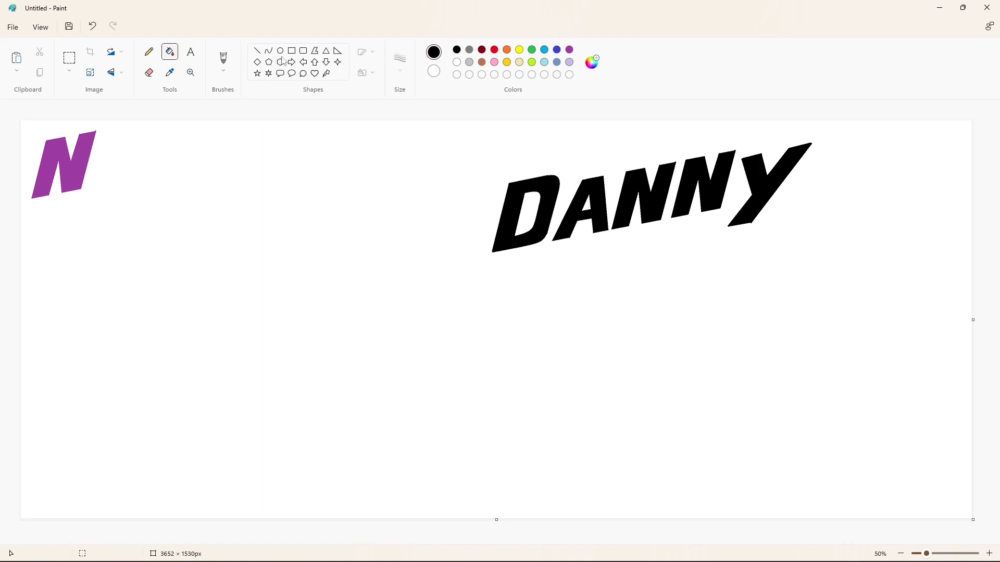
# Step: Outline an angled stripe along the Y's right and lower edges with thinner lines and fill it black
pyautogui.click(258, 51)
pyautogui.click(400, 67)
pyautogui.click(400, 67)
pyautogui.moveTo(817, 146)
pyautogui.mouseDown()
pyautogui.moveTo(753, 228)
pyautogui.moveTo(727, 233)
pyautogui.mouseUp()
pyautogui.moveTo(818, 145)
pyautogui.mouseDown()
pyautogui.moveTo(835, 140)
pyautogui.moveTo(760, 234)
pyautogui.moveTo(721, 241)
pyautogui.mouseUp()
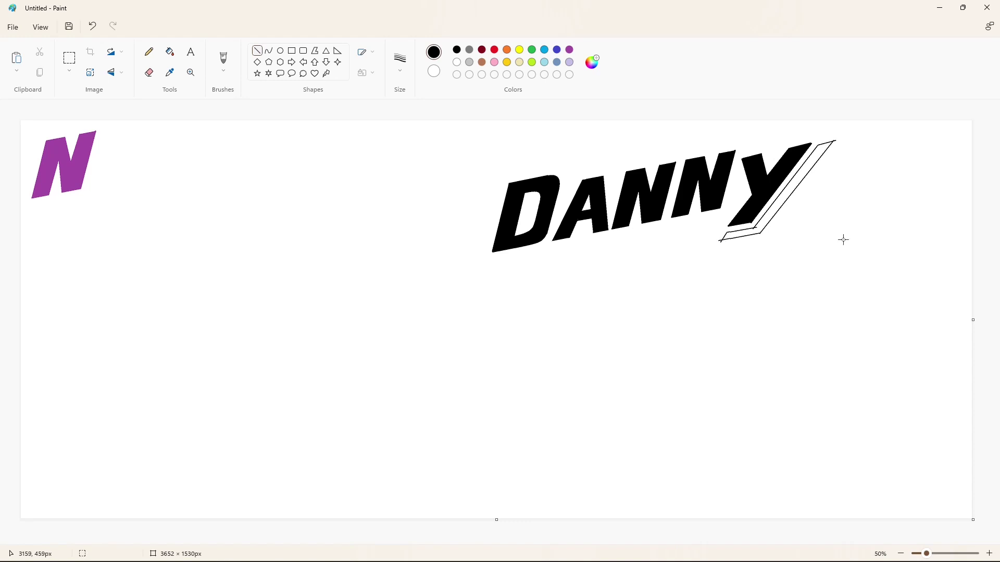
pyautogui.click(170, 52)
pyautogui.click(758, 230)
# Step: Trim the overshooting line ends of the stripe around the Y with short white lines
pyautogui.click(989, 554)
pyautogui.moveTo(489, 540); pyautogui.dragTo(966, 541)
pyautogui.click(255, 52)
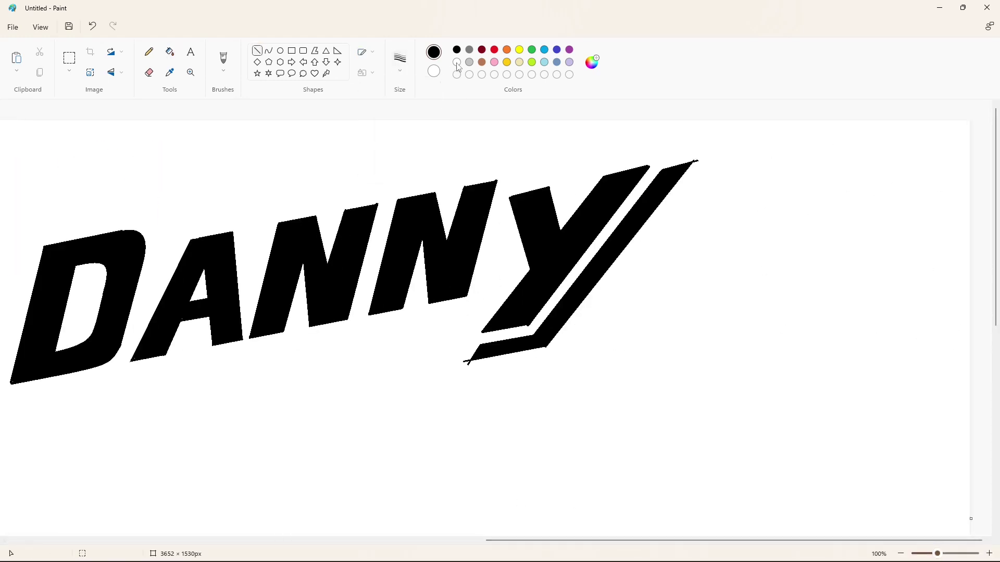
pyautogui.moveTo(472, 354); pyautogui.dragTo(462, 370)
pyautogui.click(464, 357)
pyautogui.moveTo(524, 328); pyautogui.dragTo(532, 325)
# Step: Draw a narrow slanted sliver with a curved right edge inside the D's opening and fill it black
pyautogui.scroll(-2, 908, 534)
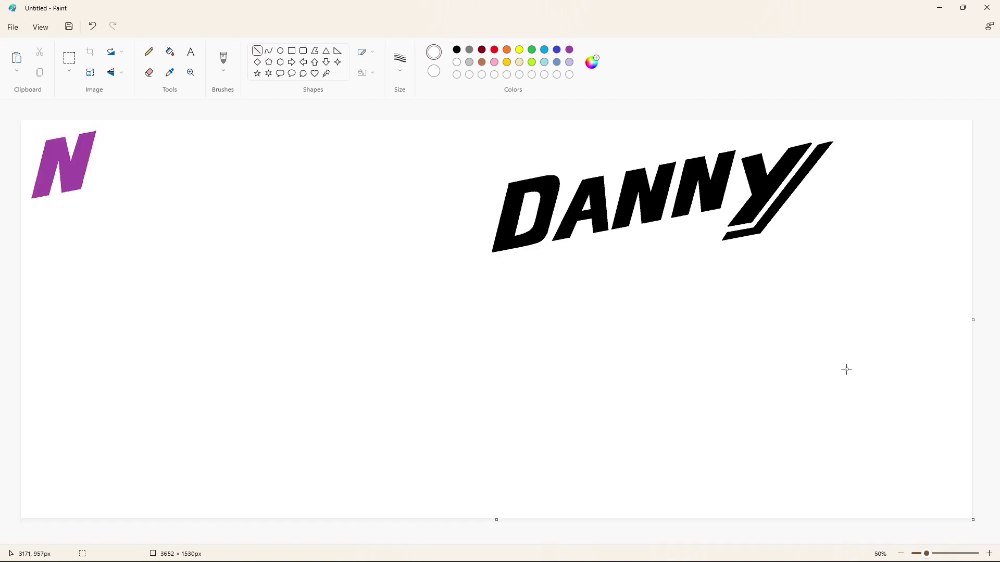
pyautogui.click(457, 50)
pyautogui.moveTo(531, 197)
pyautogui.mouseDown()
pyautogui.moveTo(522, 230)
pyautogui.moveTo(535, 197)
pyautogui.mouseUp()
pyautogui.click(400, 70)
pyautogui.click(401, 117)
pyautogui.click(566, 184)
pyautogui.click(578, 187)
pyautogui.click(269, 50)
pyautogui.moveTo(534, 195)
pyautogui.mouseDown()
pyautogui.moveTo(522, 229)
pyautogui.moveTo(533, 222)
pyautogui.mouseUp()
pyautogui.click(169, 52)
pyautogui.click(531, 210)
# Step: Outline a long slanted stripe parallel to and beneath the D, A and both Ns, closing its end under the D
pyautogui.click(989, 554)
pyautogui.hscroll(5, 416, 510)
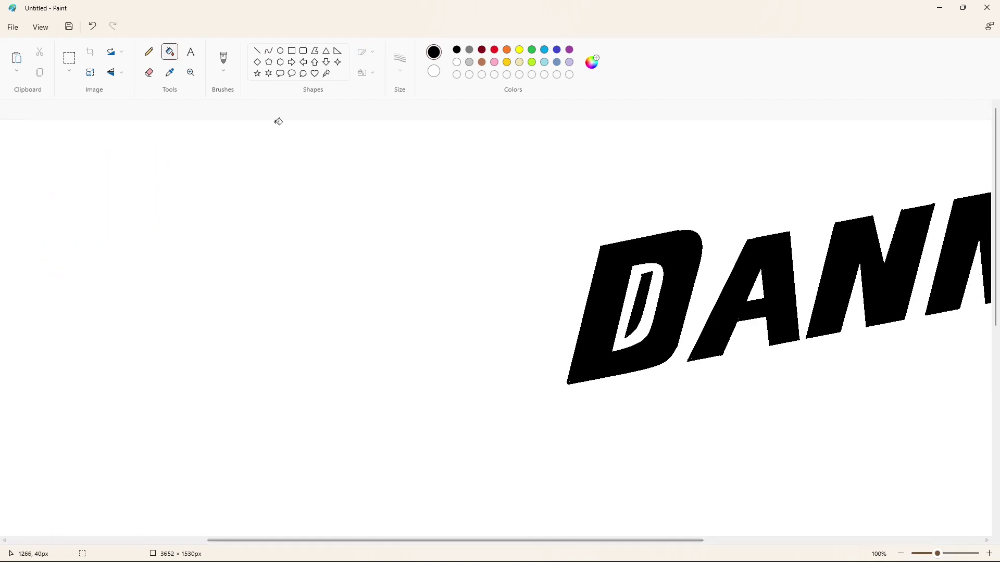
pyautogui.click(258, 52)
pyautogui.scroll(-2, 907, 474)
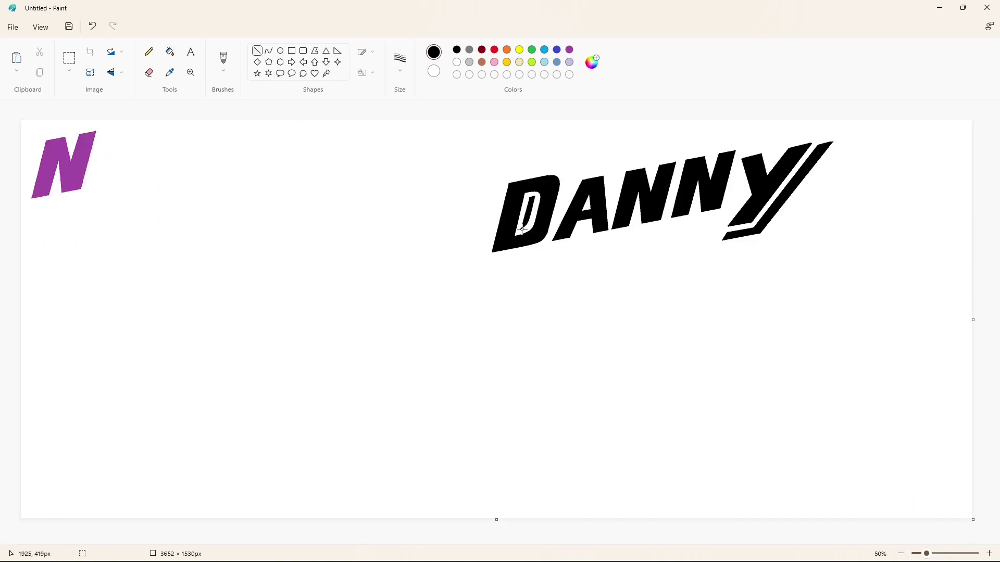
pyautogui.moveTo(723, 215); pyautogui.dragTo(494, 257)
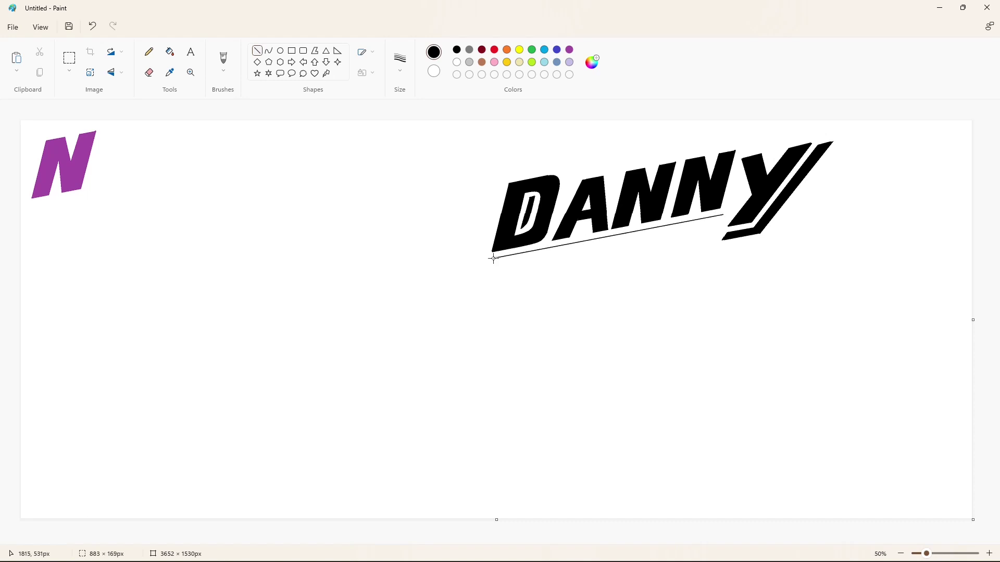
pyautogui.moveTo(727, 222); pyautogui.dragTo(491, 269)
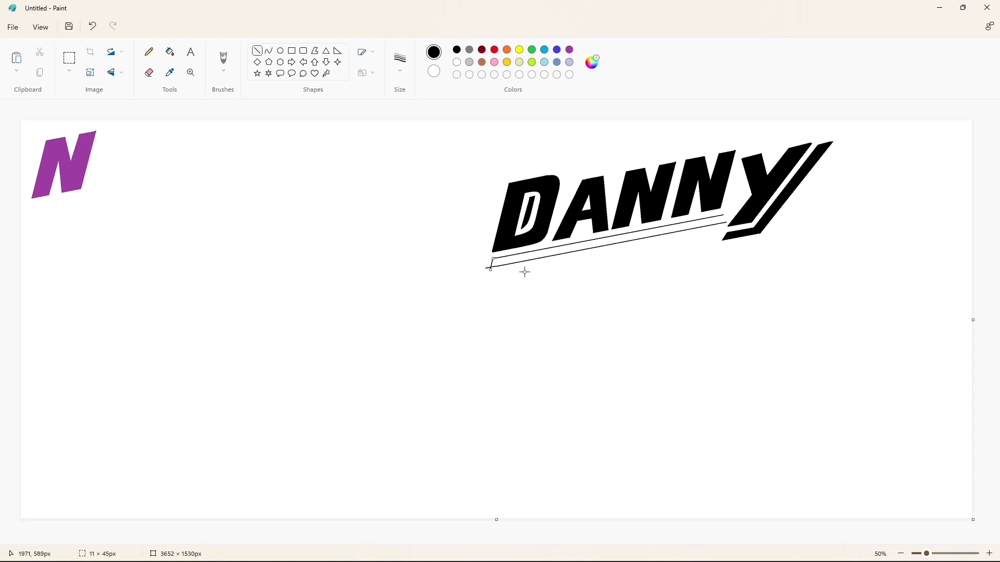
pyautogui.click(537, 275)
# Step: Extend the stripe outline upward into a narrow pointed shape between the second N and the Y
pyautogui.moveTo(737, 167); pyautogui.dragTo(723, 217)
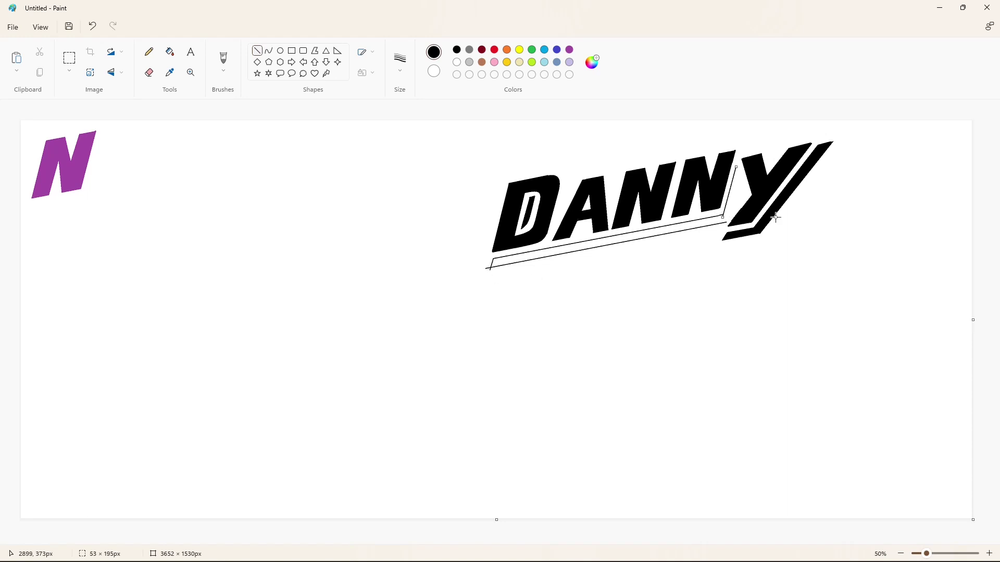
pyautogui.click(761, 196)
pyautogui.moveTo(736, 165)
pyautogui.mouseDown()
pyautogui.moveTo(743, 182)
pyautogui.moveTo(726, 223)
pyautogui.mouseUp()
pyautogui.click(776, 185)
pyautogui.click(755, 209)
pyautogui.click(765, 227)
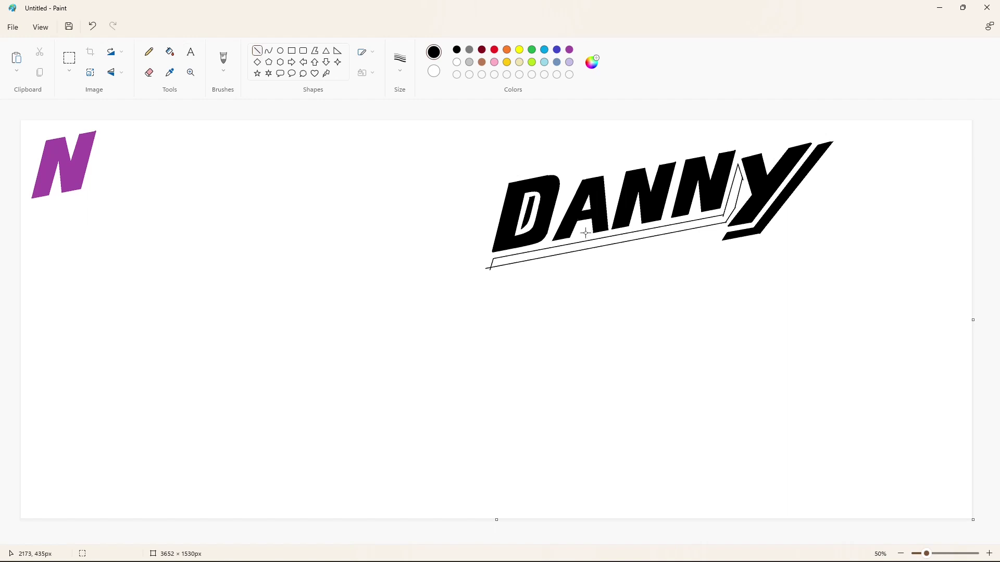
# Step: Outline small pointed projections from the stripe into the openings beneath the A and the two Ns
pyautogui.moveTo(581, 227); pyautogui.dragTo(578, 250)
pyautogui.click(611, 244)
pyautogui.click(622, 233)
pyautogui.click(640, 228)
pyautogui.click(622, 257)
pyautogui.moveTo(593, 249); pyautogui.dragTo(593, 249)
pyautogui.moveTo(635, 224); pyautogui.dragTo(637, 232)
# Step: Fill the stripe sections beneath the letters and their pointed projections with black
pyautogui.scroll(1, 676, 483)
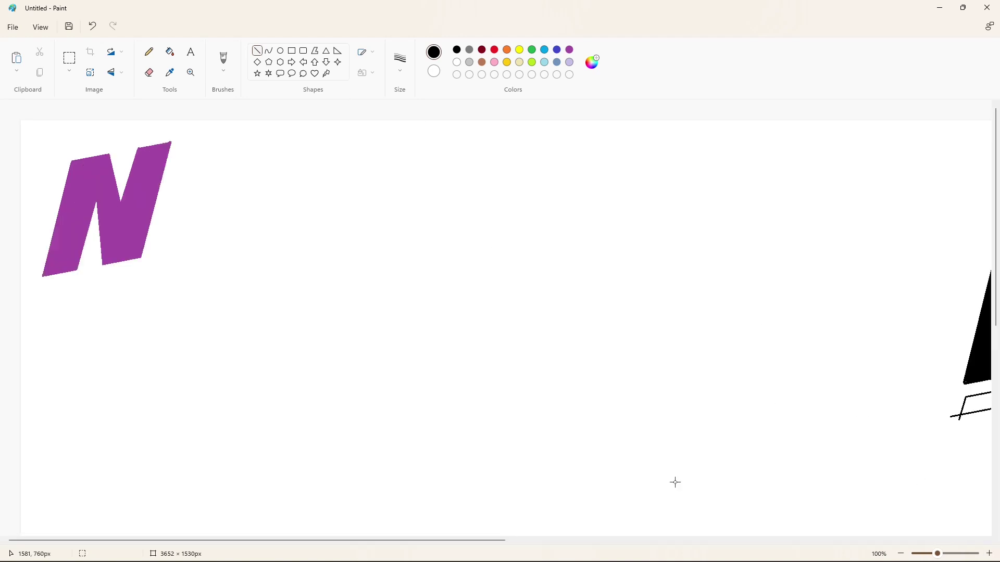
pyautogui.hscroll(10, 675, 482)
pyautogui.click(170, 52)
pyautogui.click(443, 386)
pyautogui.click(618, 341)
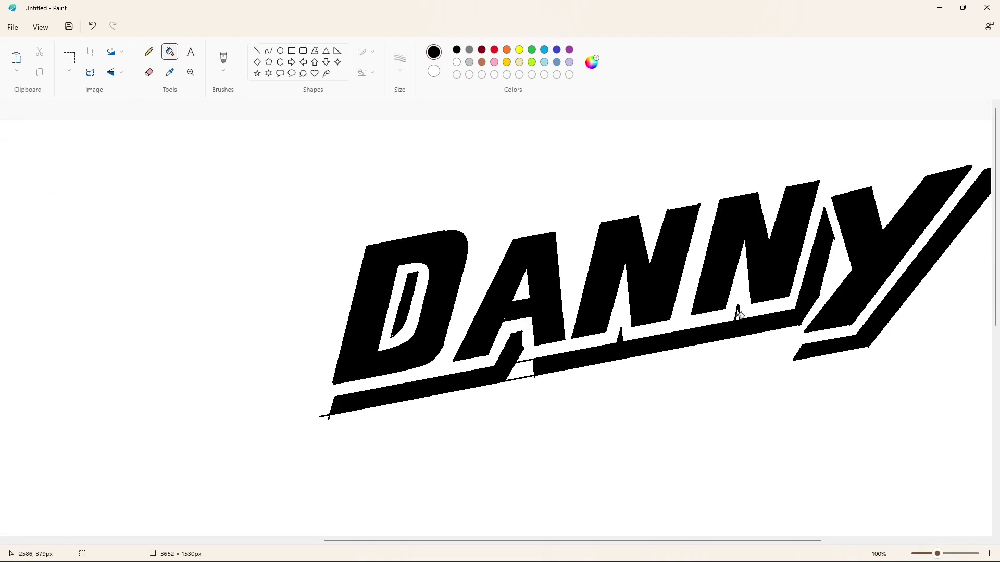
pyautogui.click(737, 318)
# Step: Trim the overshooting lines at the stripe's end under the D and around the gap beneath the A with short white lines
pyautogui.click(257, 50)
pyautogui.click(400, 65)
pyautogui.click(400, 161)
pyautogui.click(457, 62)
pyautogui.moveTo(329, 407)
pyautogui.mouseDown()
pyautogui.moveTo(321, 428)
pyautogui.moveTo(312, 418)
pyautogui.mouseUp()
pyautogui.moveTo(527, 354); pyautogui.dragTo(496, 407)
pyautogui.moveTo(522, 329); pyautogui.dragTo(524, 360)
pyautogui.click(533, 383)
pyautogui.moveTo(531, 361); pyautogui.dragTo(531, 380)
pyautogui.click(554, 390)
pyautogui.click(564, 401)
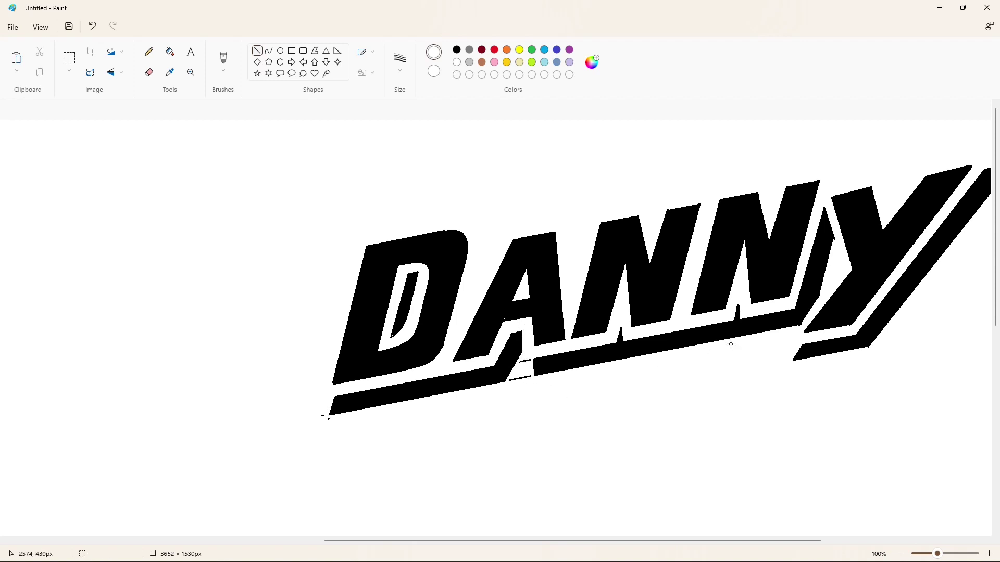
# Step: Trim the stripe's edges beside the Y with white lines and clear the leftover line fragments in the gap beneath the A
pyautogui.moveTo(835, 232); pyautogui.dragTo(835, 250)
pyautogui.click(848, 255)
pyautogui.moveTo(810, 316); pyautogui.dragTo(798, 333)
pyautogui.click(848, 331)
pyautogui.click(170, 52)
pyautogui.click(528, 373)
pyautogui.click(149, 73)
pyautogui.scroll(-2, 852, 508)
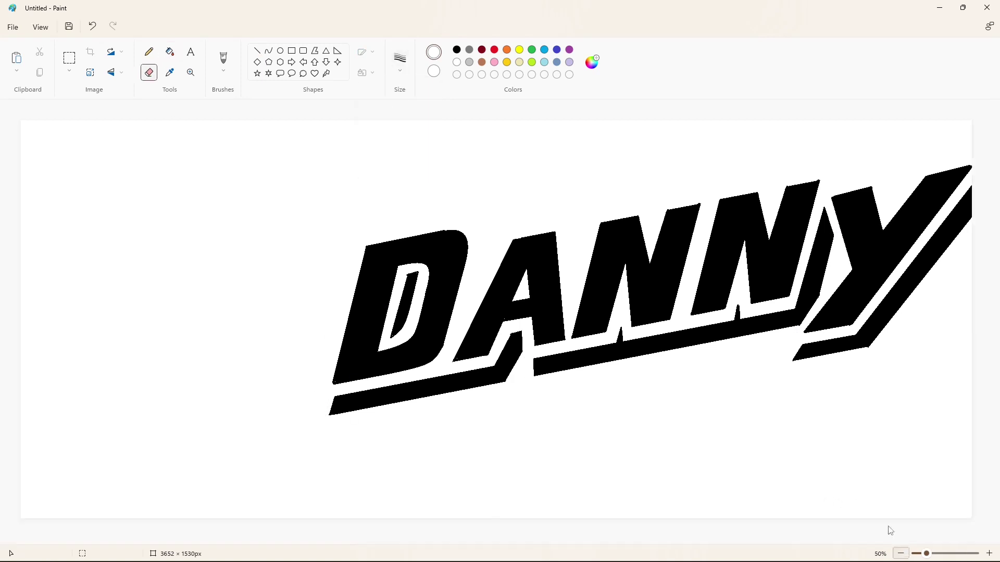
# Step: Outline a narrow sliver with a curved left edge between the D and the A using 3px black lines
pyautogui.click(257, 51)
pyautogui.click(457, 50)
pyautogui.click(400, 62)
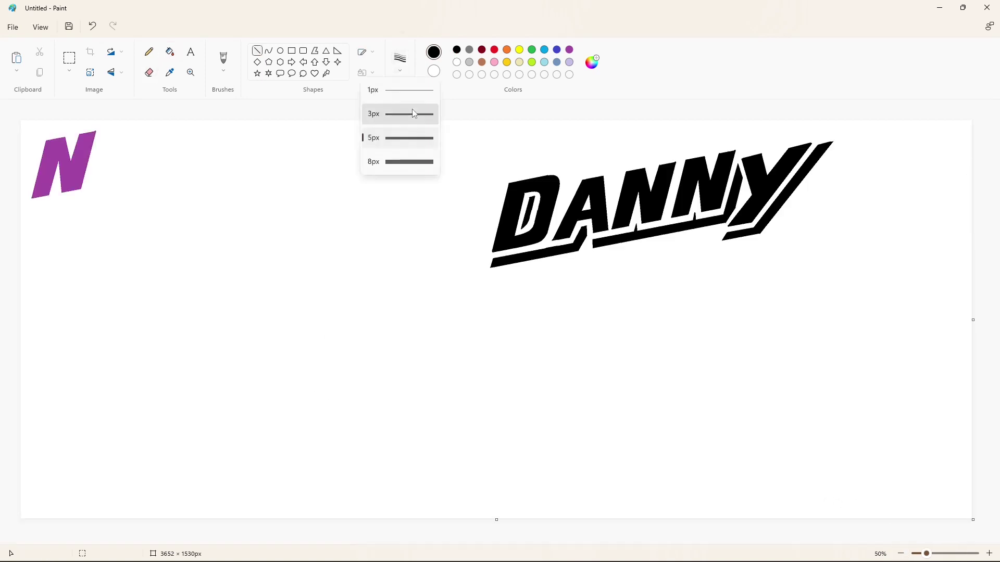
pyautogui.click(413, 114)
pyautogui.moveTo(566, 178); pyautogui.dragTo(558, 215)
pyautogui.hotkey('ctrl', 'z')
pyautogui.click(268, 50)
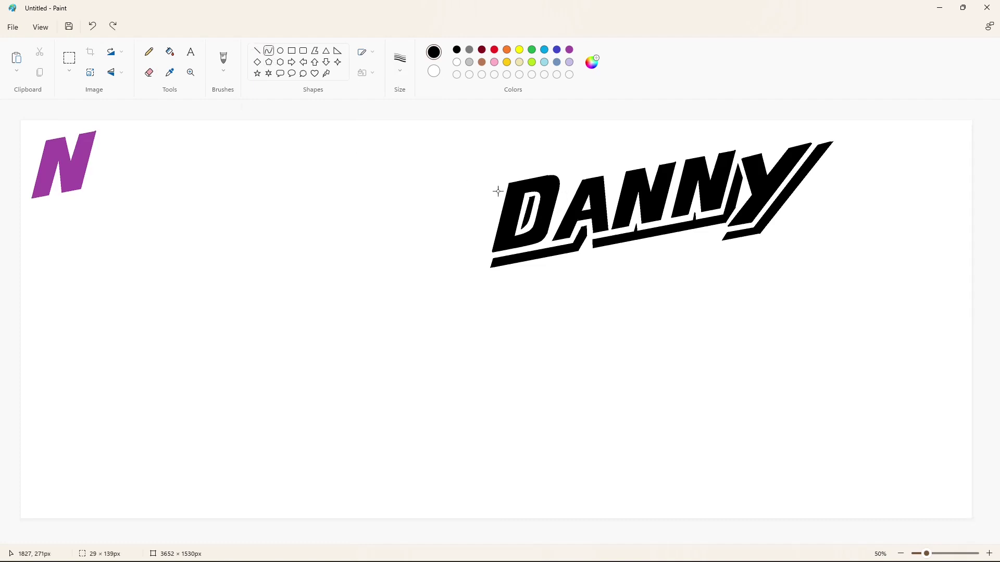
pyautogui.moveTo(565, 178); pyautogui.dragTo(559, 214)
pyautogui.click(566, 189)
pyautogui.click(566, 191)
pyautogui.click(613, 192)
pyautogui.moveTo(568, 182)
pyautogui.mouseDown()
pyautogui.moveTo(584, 187)
pyautogui.moveTo(560, 216)
pyautogui.mouseUp()
# Step: Outline a narrow downward-pointing sliver between the A and the first N with straight lines
pyautogui.click(256, 52)
pyautogui.click(596, 218)
pyautogui.hotkey('ctrl', 'z')
pyautogui.moveTo(611, 176); pyautogui.dragTo(611, 207)
pyautogui.click(648, 200)
# Step: Fill the two slivers on either side of the A with black
pyautogui.click(169, 52)
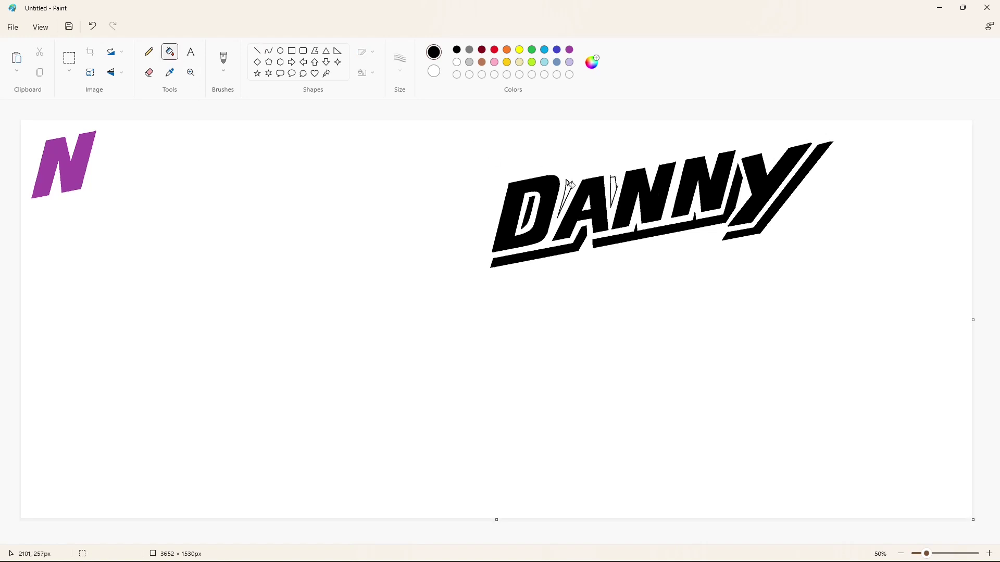
pyautogui.click(567, 188)
pyautogui.click(614, 185)
# Step: Outline a small downward-pointing wedge in the upper opening of the Y and fill it with black
pyautogui.click(257, 51)
pyautogui.moveTo(774, 163); pyautogui.dragTo(774, 160)
pyautogui.moveTo(773, 160); pyautogui.dragTo(770, 165)
pyautogui.hotkey('ctrl', 'z')
pyautogui.click(989, 553)
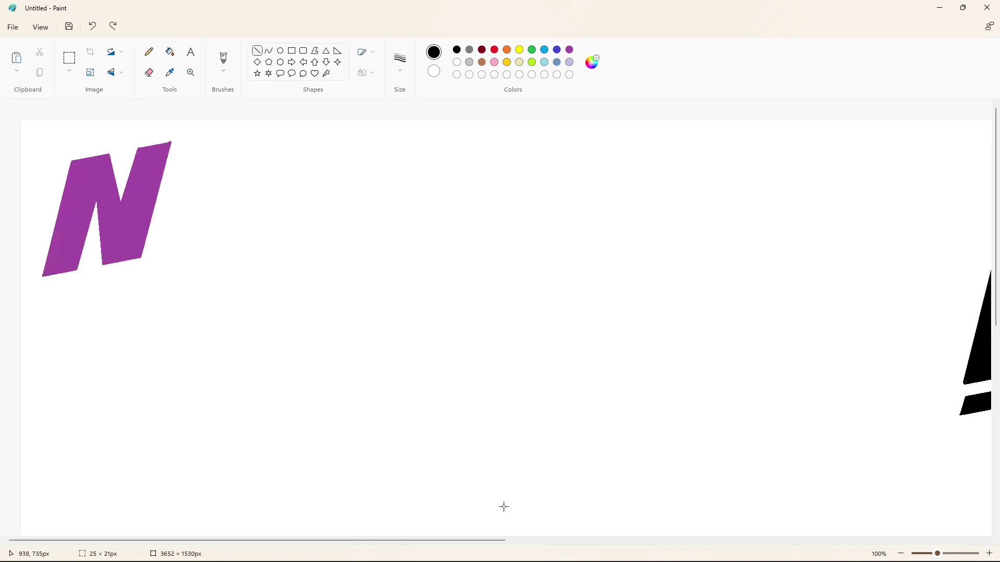
pyautogui.moveTo(479, 541); pyautogui.dragTo(883, 541)
pyautogui.moveTo(724, 199); pyautogui.dragTo(714, 213)
pyautogui.press('Left')
pyautogui.press('Left')
pyautogui.press('Left')
pyautogui.press('Left')
pyautogui.press('Up')
pyautogui.press('Up')
pyautogui.press('Up')
pyautogui.press('Up')
pyautogui.press('Up')
pyautogui.click(169, 52)
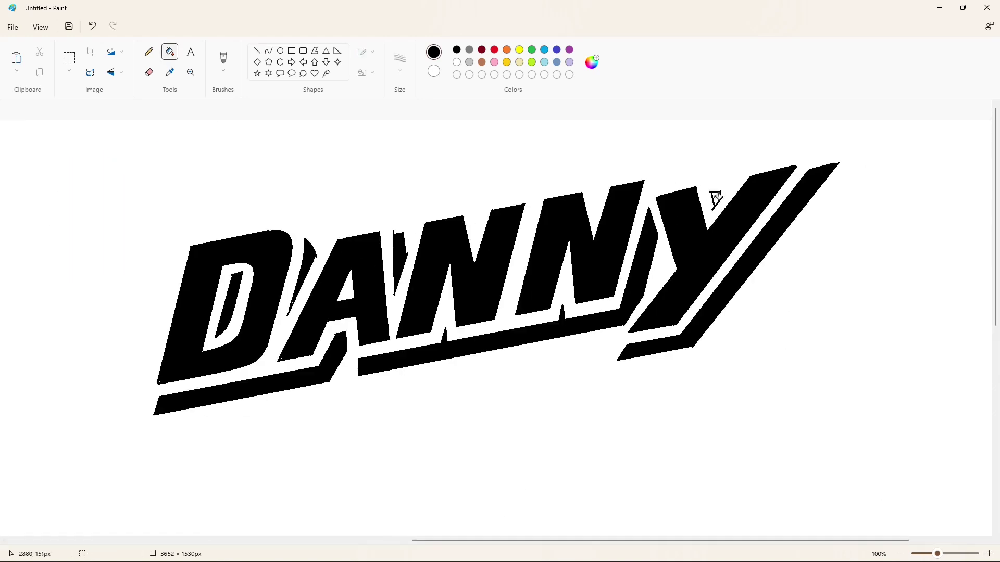
pyautogui.click(718, 198)
# Step: Trim the lower tip of the sliver between the D and the A with a short white line
pyautogui.moveTo(586, 541); pyautogui.dragTo(524, 541)
pyautogui.click(257, 50)
pyautogui.click(400, 63)
pyautogui.click(411, 101)
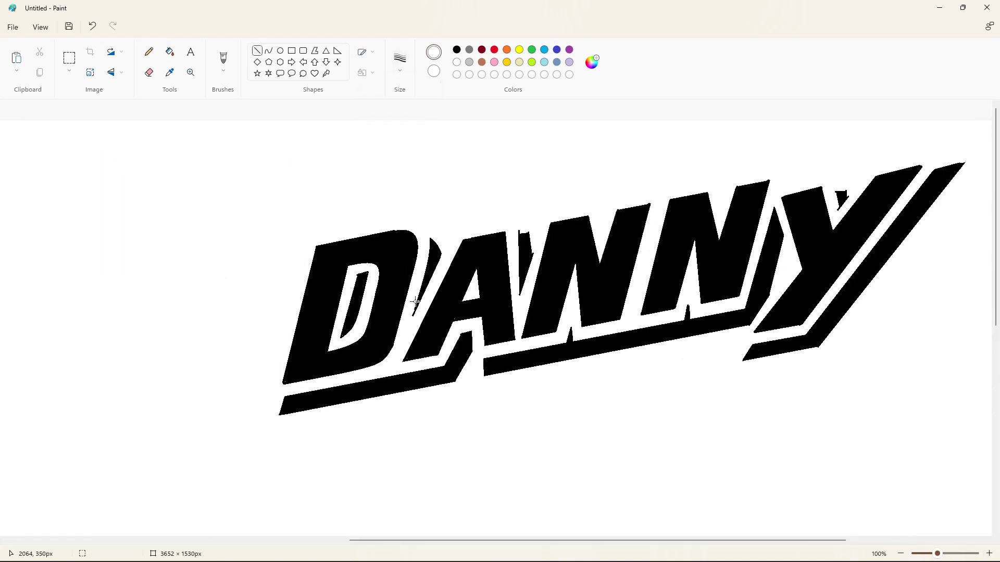
pyautogui.moveTo(415, 302); pyautogui.dragTo(411, 320)
pyautogui.click(149, 51)
pyautogui.click(457, 50)
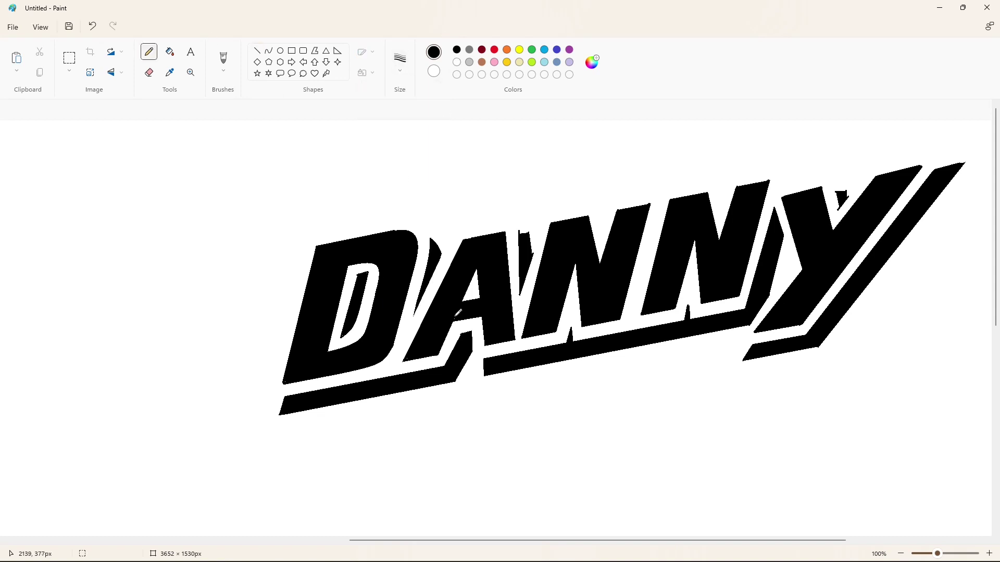
# Step: Trim the edges of the sliver beside the first N and the wedge in the Y with short white lines
pyautogui.click(258, 52)
pyautogui.click(457, 62)
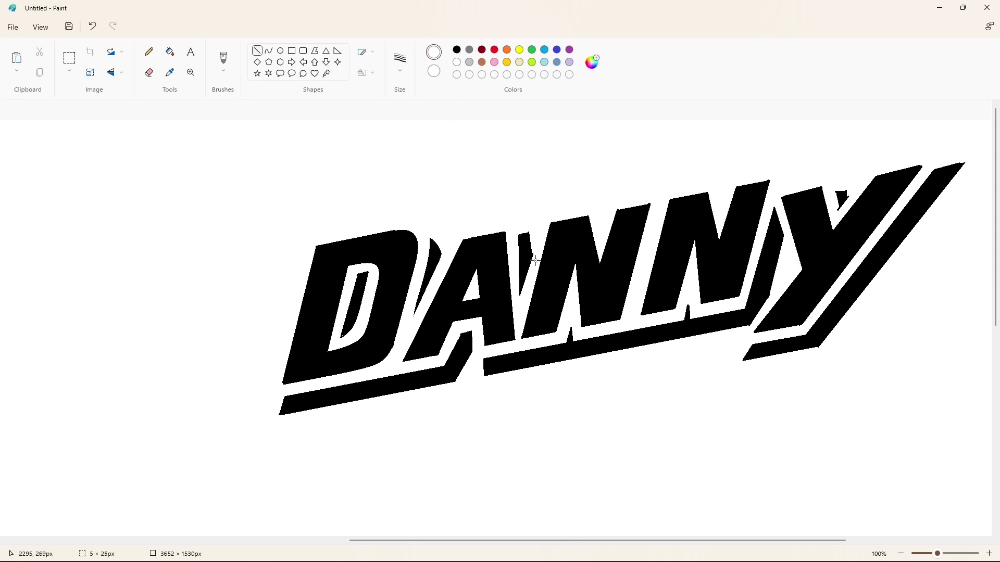
pyautogui.moveTo(536, 261); pyautogui.dragTo(535, 262)
pyautogui.moveTo(838, 211); pyautogui.dragTo(839, 212)
pyautogui.moveTo(849, 191)
pyautogui.mouseDown()
pyautogui.moveTo(848, 202)
pyautogui.moveTo(846, 190)
pyautogui.mouseUp()
pyautogui.scroll(-2, 866, 498)
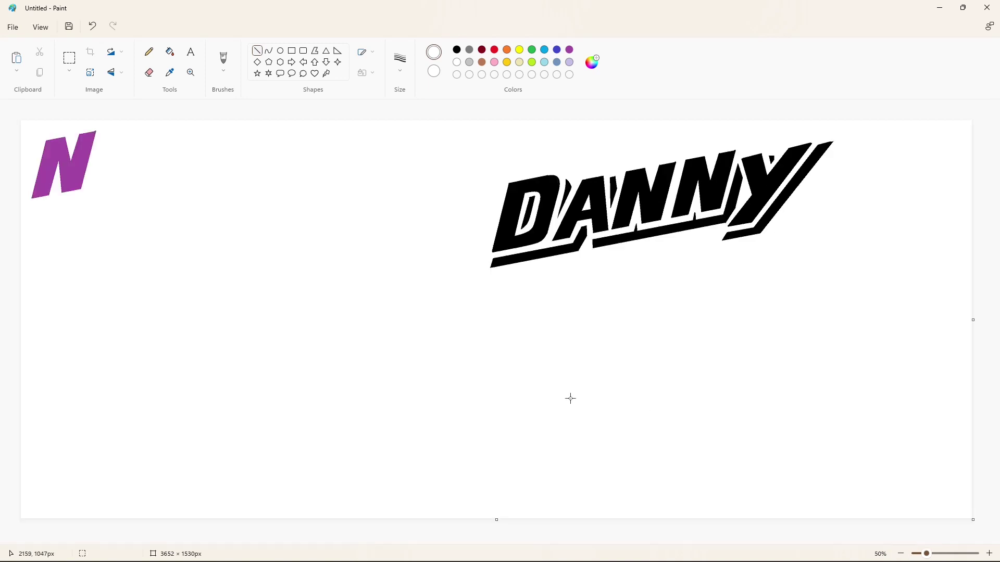
# Step: Draw a 5px black horizontal baseline about 2400 px long across the lower part of the canvas
pyautogui.click(457, 51)
pyautogui.click(400, 63)
pyautogui.click(400, 135)
pyautogui.moveTo(161, 472); pyautogui.dragTo(788, 472)
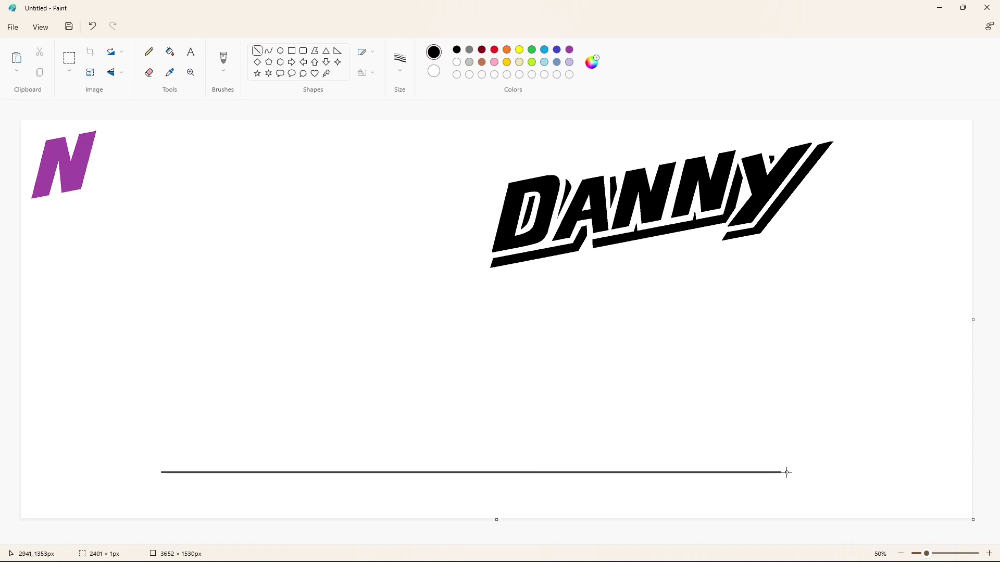
pyautogui.click(896, 424)
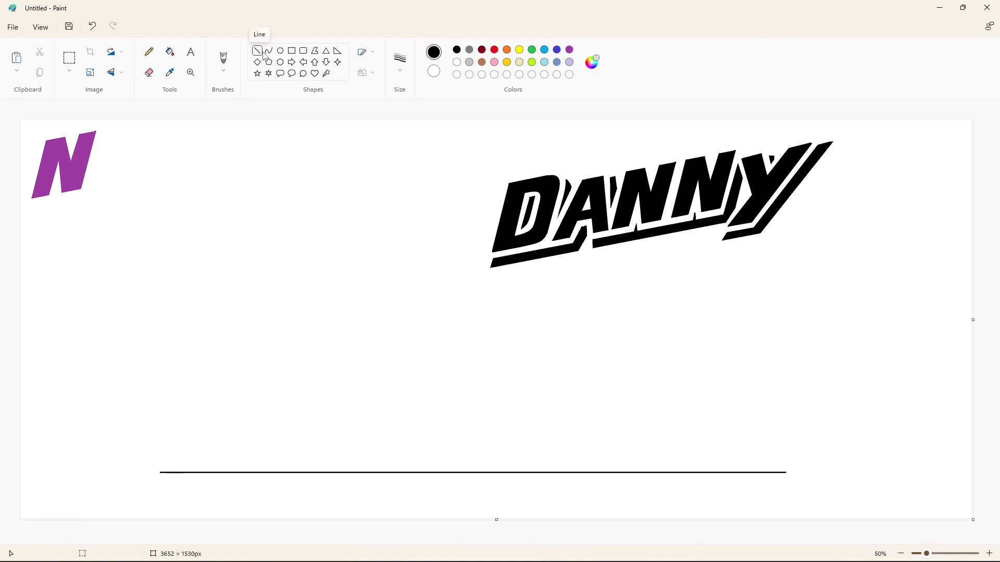
# Step: Outline a tall slanted P stem on the baseline's left end, with a pointed upper-left serif and a rounded top
pyautogui.moveTo(194, 303)
pyautogui.mouseDown()
pyautogui.moveTo(207, 313)
pyautogui.moveTo(161, 472)
pyautogui.mouseUp()
pyautogui.moveTo(194, 303); pyautogui.dragTo(243, 288)
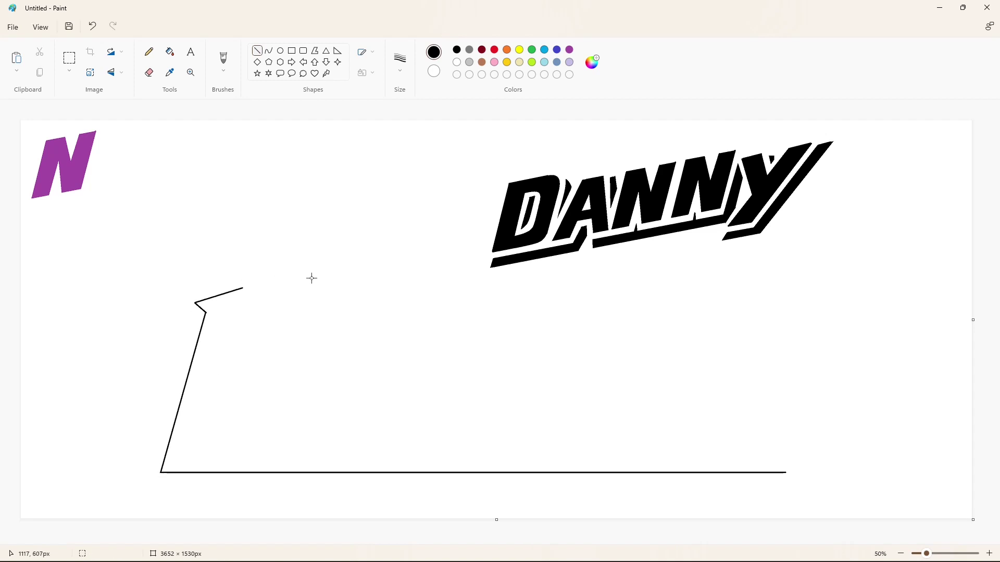
pyautogui.click(268, 52)
pyautogui.moveTo(242, 288); pyautogui.dragTo(269, 293)
pyautogui.click(257, 51)
pyautogui.moveTo(225, 338); pyautogui.dragTo(180, 472)
# Step: Draw the outer curve of the P's bowl from the rounded top down to the stem
pyautogui.click(268, 50)
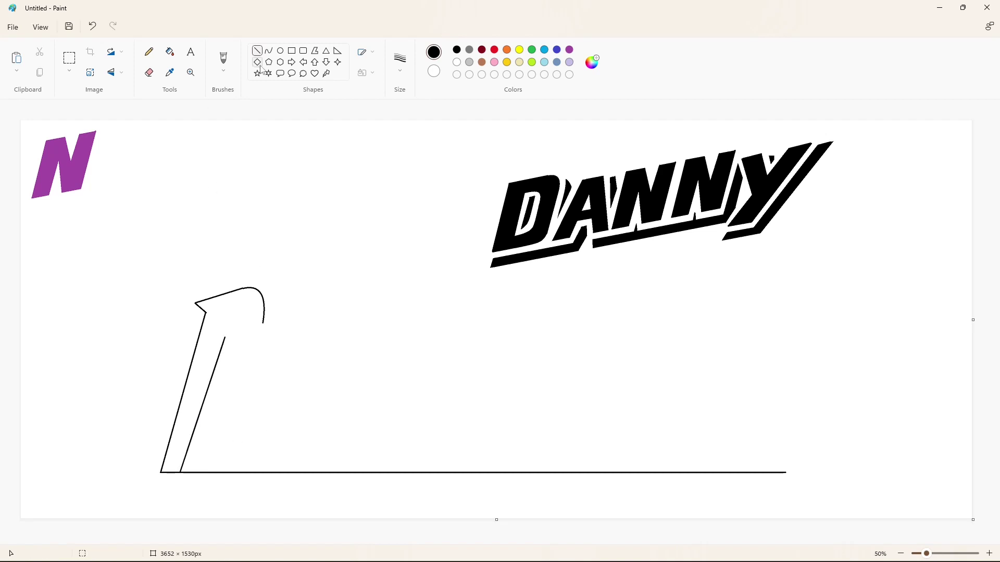
pyautogui.moveTo(263, 323); pyautogui.dragTo(193, 432)
pyautogui.moveTo(237, 364); pyautogui.dragTo(254, 373)
pyautogui.moveTo(228, 417); pyautogui.dragTo(226, 427)
# Step: Outline the P's narrow curved inner opening and fill the letter's body with black
pyautogui.moveTo(225, 338)
pyautogui.mouseDown()
pyautogui.moveTo(236, 365)
pyautogui.moveTo(200, 415)
pyautogui.mouseUp()
pyautogui.click(236, 337)
pyautogui.click(246, 340)
pyautogui.click(307, 348)
pyautogui.click(225, 386)
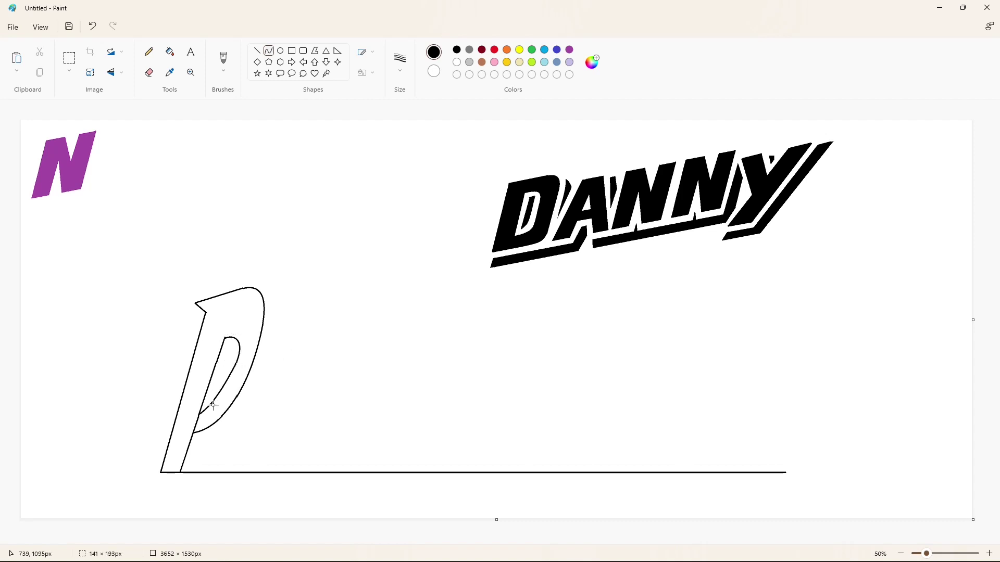
pyautogui.click(213, 407)
pyautogui.click(303, 389)
pyautogui.click(169, 52)
pyautogui.click(252, 321)
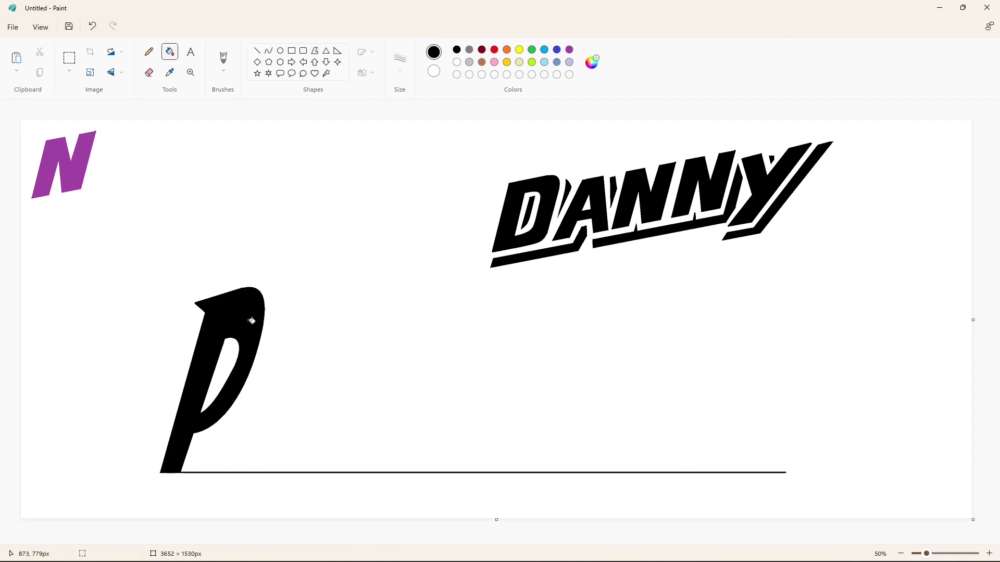
# Step: Separate the P's foot from the baseline with a short white line and switch the colour back to black
pyautogui.scroll(1, 256, 336)
pyautogui.scroll(-3, 484, 420)
pyautogui.click(257, 50)
pyautogui.click(456, 62)
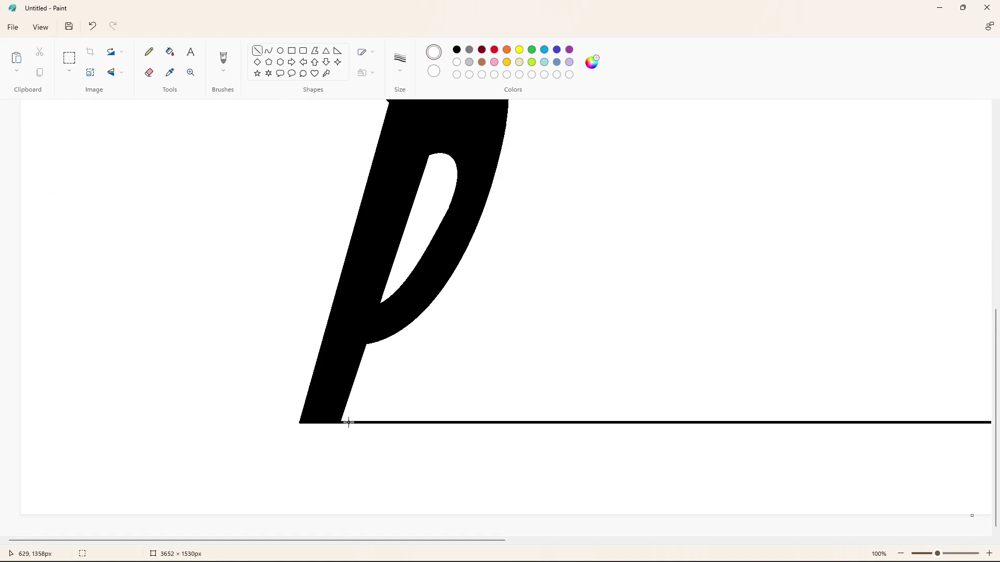
pyautogui.moveTo(346, 416); pyautogui.dragTo(336, 436)
pyautogui.scroll(-1, 893, 531)
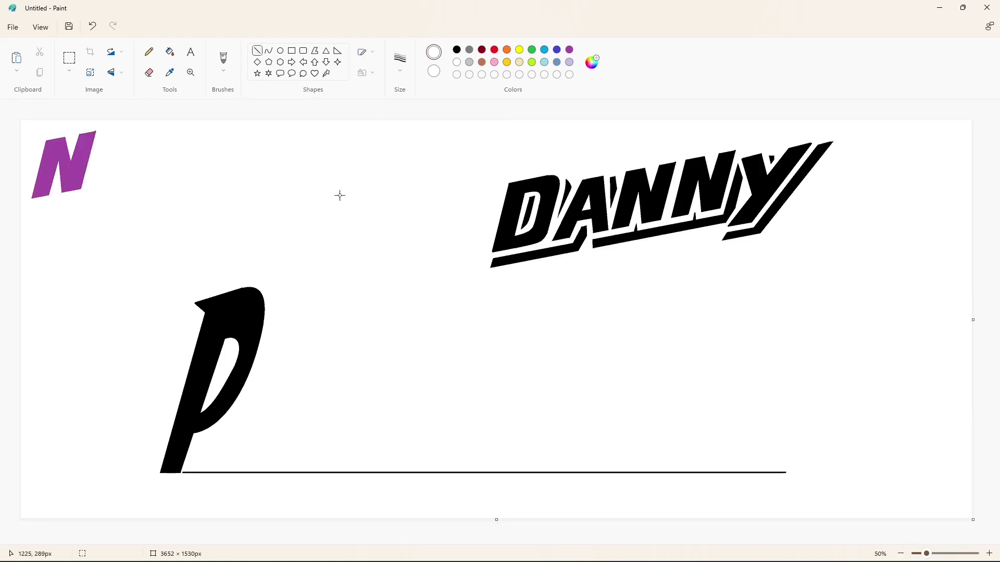
pyautogui.click(457, 49)
pyautogui.moveTo(265, 332); pyautogui.dragTo(309, 306)
pyautogui.click(368, 315)
pyautogui.moveTo(266, 332); pyautogui.dragTo(237, 473)
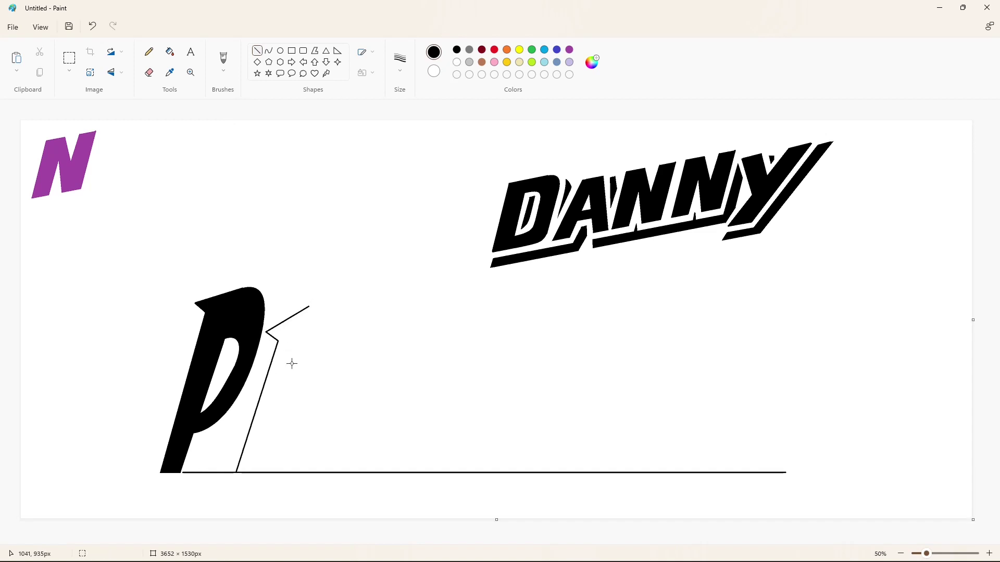
pyautogui.moveTo(310, 307); pyautogui.dragTo(250, 473)
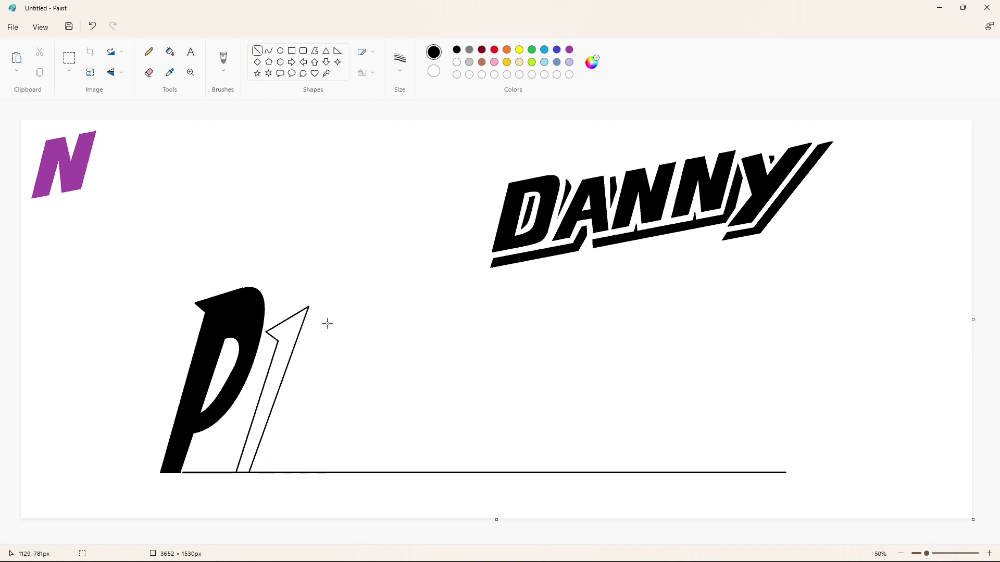
pyautogui.hotkey('ctrl', 'z')
pyautogui.hotkey('ctrl', 'z')
pyautogui.hotkey('ctrl', 'z')
pyautogui.hotkey('ctrl', 'z')
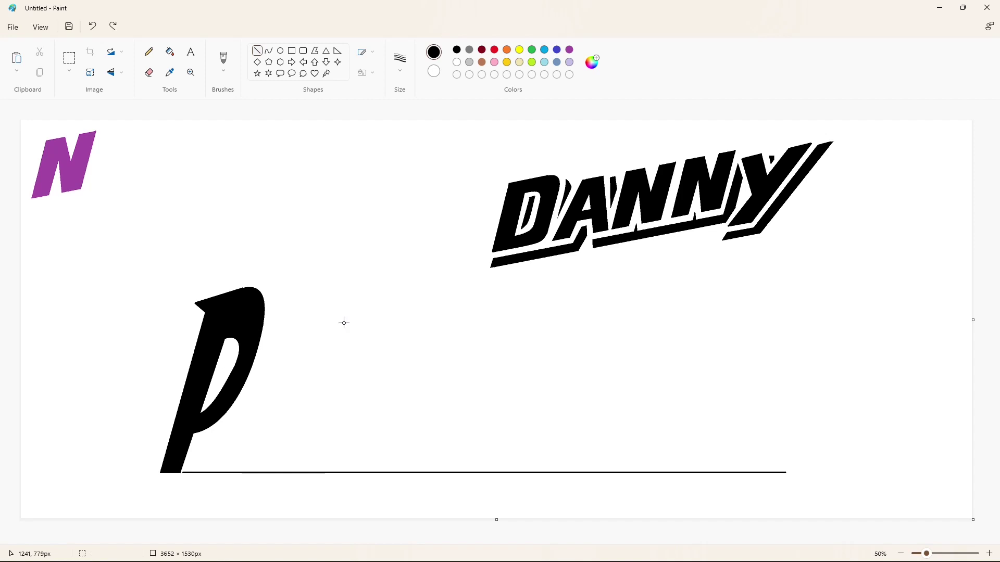
# Step: Outline the two slanted stems of an H on the baseline beside the P, with pointed serifs and a taller right stem
pyautogui.moveTo(266, 332); pyautogui.dragTo(238, 467)
pyautogui.moveTo(308, 322); pyautogui.dragTo(250, 473)
pyautogui.moveTo(321, 314); pyautogui.dragTo(264, 473)
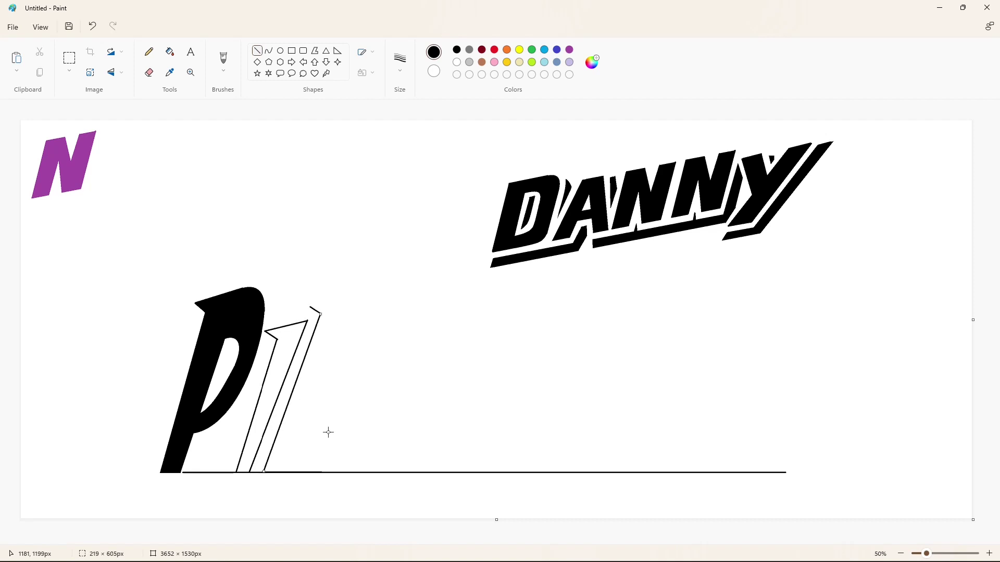
pyautogui.moveTo(310, 308); pyautogui.dragTo(354, 296)
pyautogui.moveTo(354, 296)
pyautogui.mouseDown()
pyautogui.moveTo(285, 429)
pyautogui.moveTo(276, 473)
pyautogui.mouseUp()
pyautogui.click(366, 431)
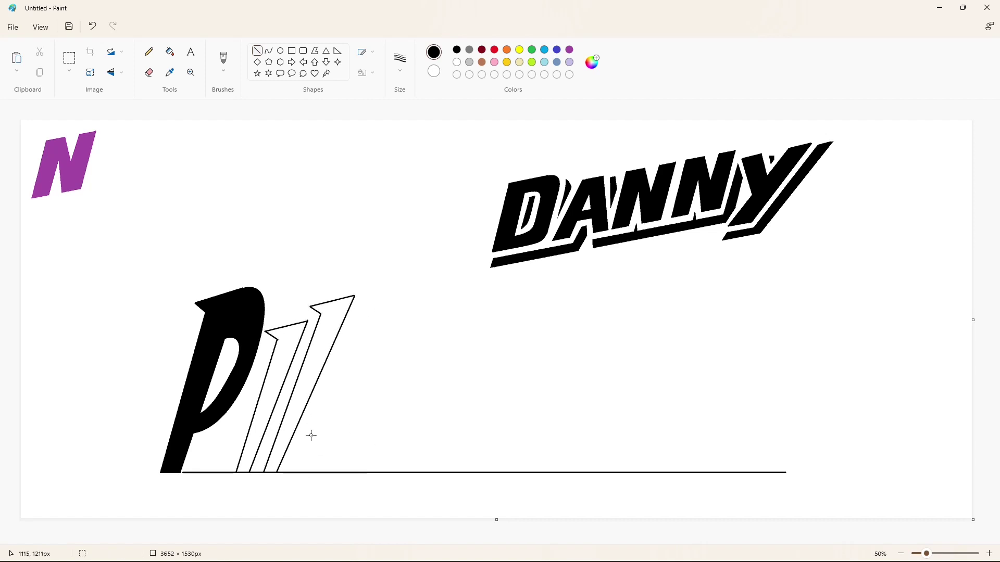
# Step: Add a crossbar low between the H's stems and fill both stems and the crossbar with black
pyautogui.moveTo(279, 429)
pyautogui.mouseDown()
pyautogui.moveTo(262, 428)
pyautogui.moveTo(260, 442)
pyautogui.mouseUp()
pyautogui.click(278, 442)
pyautogui.click(343, 442)
pyautogui.click(170, 52)
pyautogui.click(273, 386)
pyautogui.click(303, 388)
pyautogui.click(272, 435)
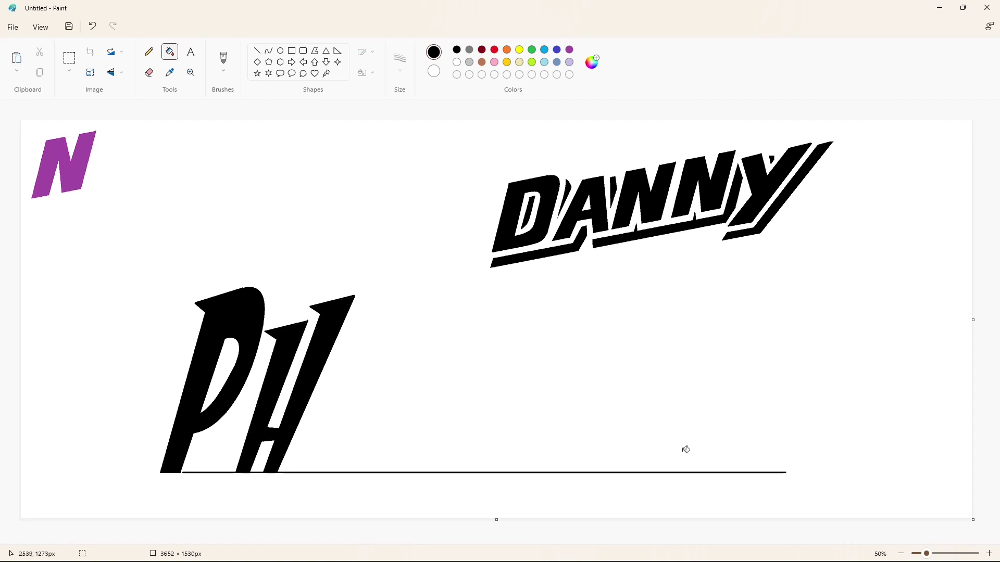
# Step: Separate the feet of the H's stems from the baseline with short white lines
pyautogui.click(988, 552)
pyautogui.scroll(-6, 710, 473)
pyautogui.click(255, 51)
pyautogui.click(455, 62)
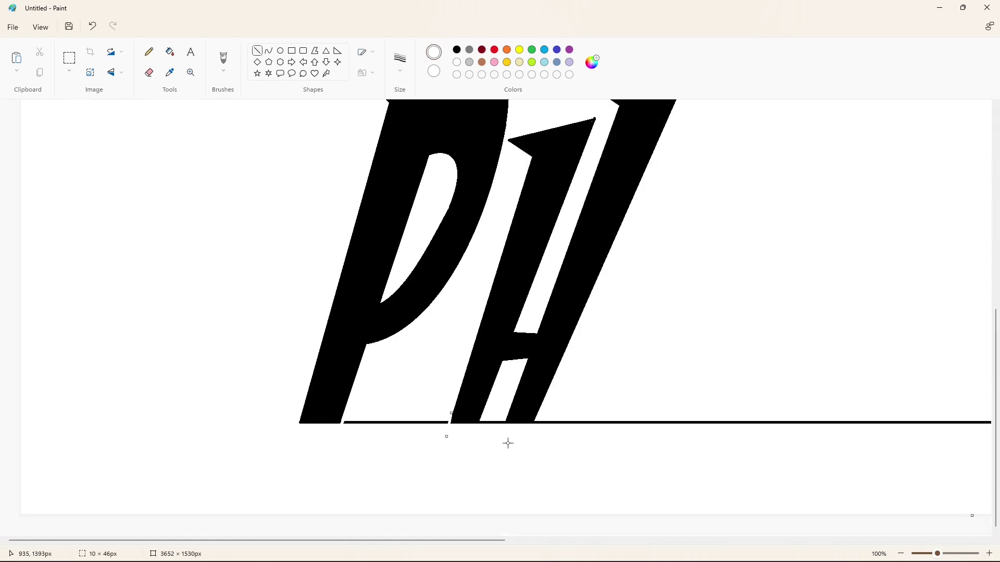
pyautogui.moveTo(483, 416)
pyautogui.mouseDown()
pyautogui.moveTo(473, 434)
pyautogui.moveTo(501, 434)
pyautogui.mouseUp()
# Step: Fill the baseline segments between the P and H and between the H's stems with white
pyautogui.scroll(2, 257, 115)
pyautogui.click(170, 52)
pyautogui.scroll(-2, 384, 237)
pyautogui.click(429, 422)
pyautogui.click(494, 422)
pyautogui.click(900, 553)
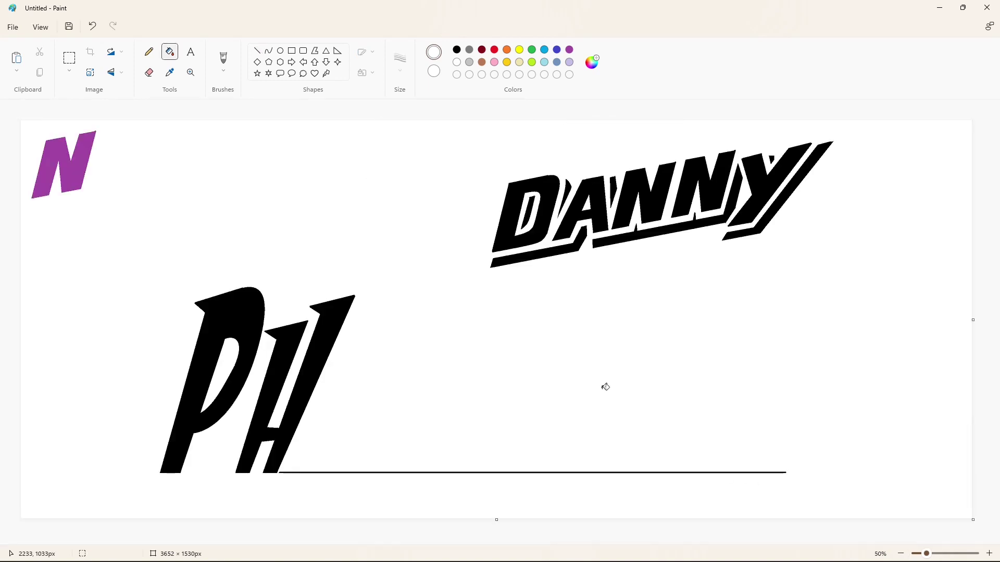
# Step: Outline in black a slanted A beside the H, with a pointed serif at its peak and sides running down to the baseline
pyautogui.click(257, 51)
pyautogui.click(457, 50)
pyautogui.moveTo(356, 302); pyautogui.dragTo(412, 285)
pyautogui.moveTo(356, 302)
pyautogui.mouseDown()
pyautogui.moveTo(401, 315)
pyautogui.moveTo(335, 391)
pyautogui.moveTo(309, 439)
pyautogui.moveTo(306, 473)
pyautogui.mouseUp()
pyautogui.click(375, 432)
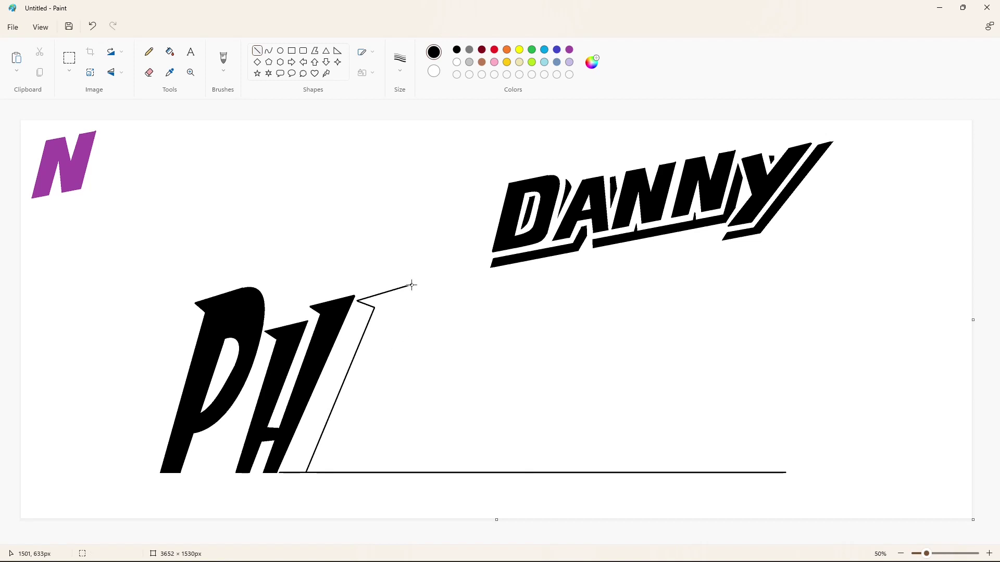
pyautogui.moveTo(412, 285); pyautogui.dragTo(356, 474)
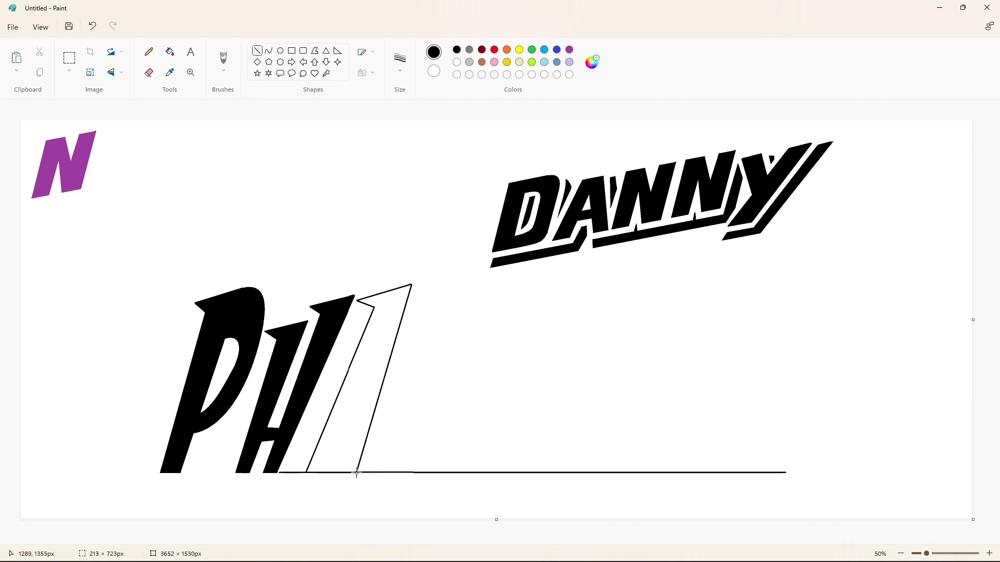
pyautogui.click(404, 444)
# Step: Add the A's narrow inner edges and a low crossbar, and fill the letter's body with black
pyautogui.moveTo(366, 363); pyautogui.dragTo(317, 473)
pyautogui.click(392, 438)
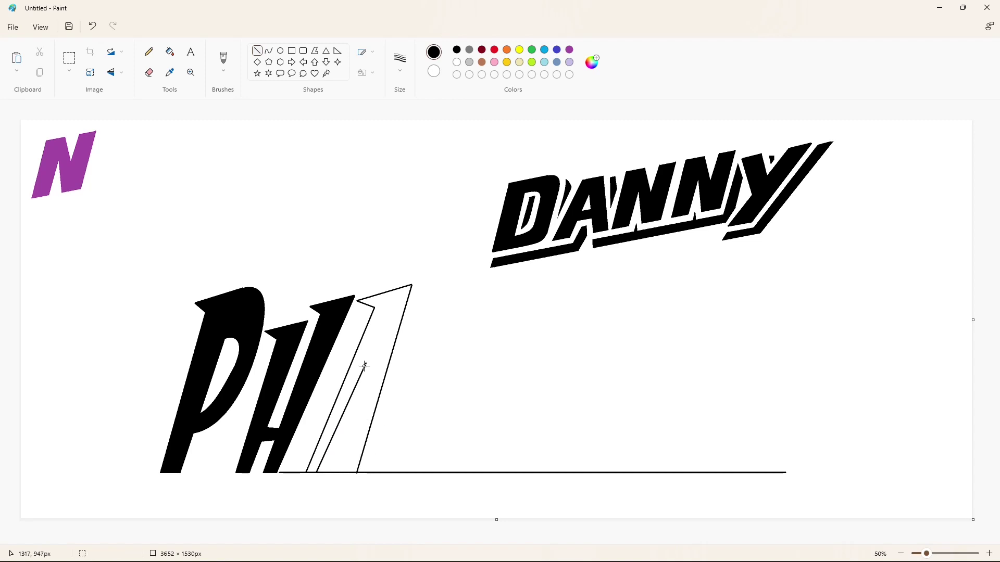
pyautogui.moveTo(366, 363); pyautogui.dragTo(343, 473)
pyautogui.click(415, 427)
pyautogui.moveTo(356, 427)
pyautogui.mouseDown()
pyautogui.moveTo(333, 430)
pyautogui.moveTo(325, 445)
pyautogui.mouseUp()
pyautogui.click(392, 442)
pyautogui.click(170, 52)
pyautogui.click(373, 352)
pyautogui.click(342, 436)
# Step: Cut the A's feet from the baseline with short white lines and fill the baseline segments before and between its legs with white
pyautogui.click(951, 554)
pyautogui.scroll(-5, 729, 469)
pyautogui.moveTo(477, 541); pyautogui.dragTo(551, 524)
pyautogui.hscroll(1, 553, 528)
pyautogui.click(257, 50)
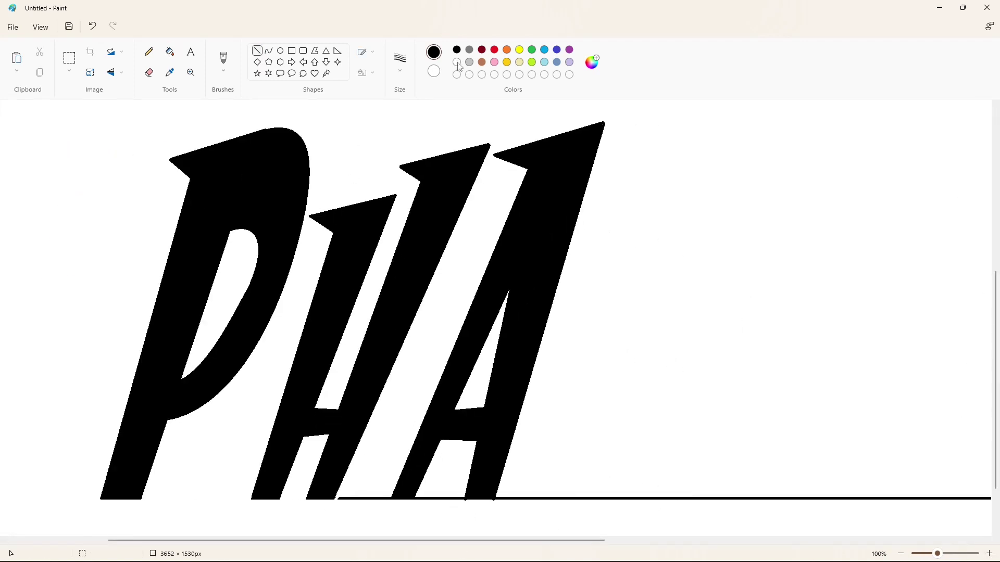
pyautogui.scroll(-1, 384, 433)
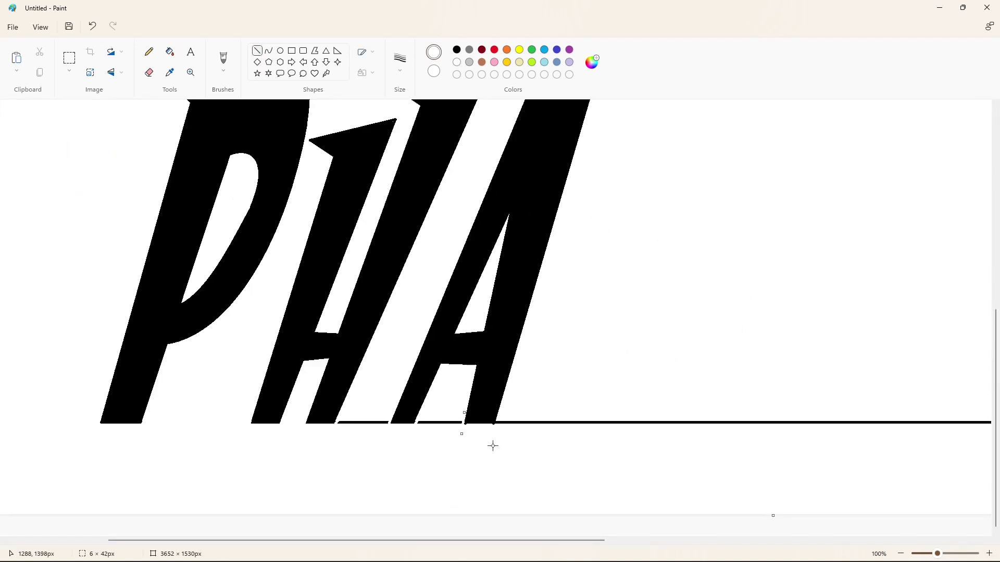
pyautogui.click(170, 52)
pyautogui.click(359, 422)
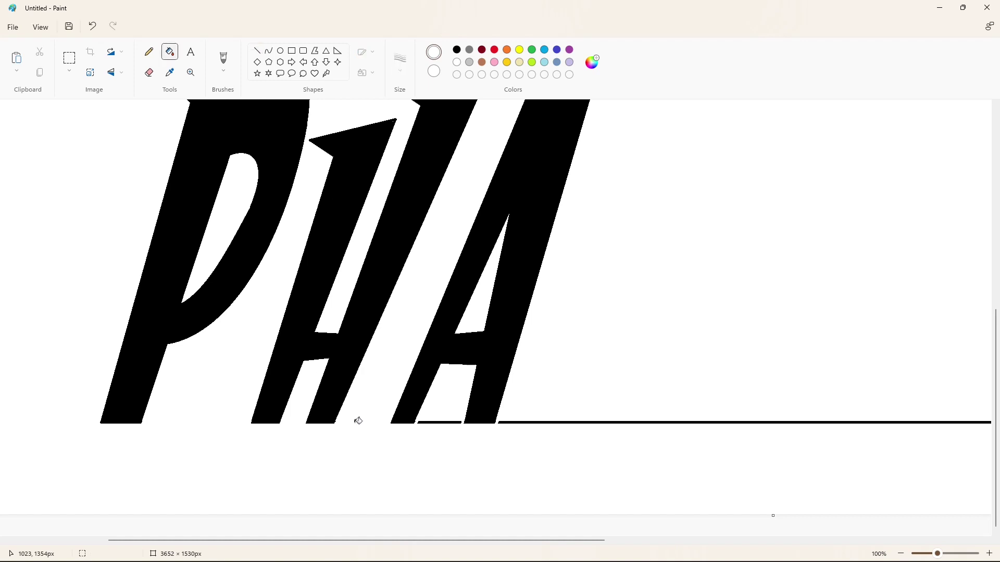
pyautogui.click(440, 422)
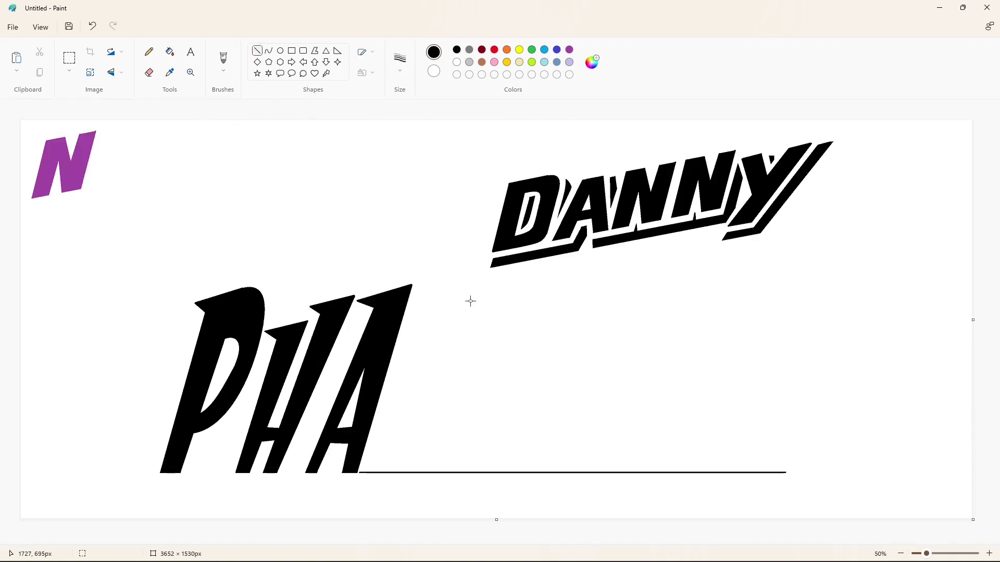
# Step: Outline a slanted black N beside the A, with pointed serifs on both stems and a narrow diagonal between them
pyautogui.moveTo(412, 297)
pyautogui.mouseDown()
pyautogui.moveTo(459, 280)
pyautogui.moveTo(424, 302)
pyautogui.moveTo(431, 306)
pyautogui.moveTo(385, 472)
pyautogui.mouseUp()
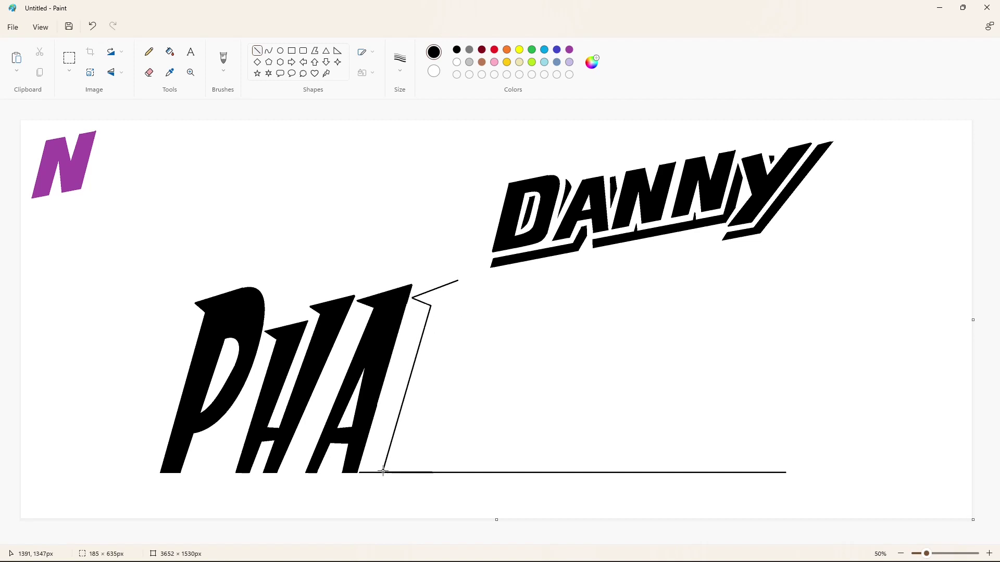
pyautogui.moveTo(458, 280); pyautogui.dragTo(436, 432)
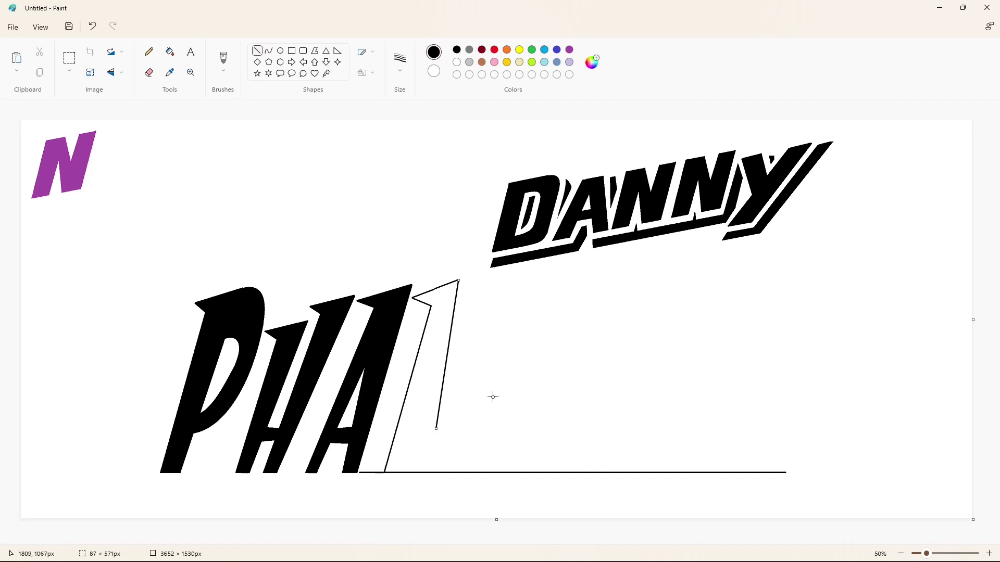
pyautogui.moveTo(474, 316)
pyautogui.mouseDown()
pyautogui.moveTo(437, 432)
pyautogui.moveTo(470, 314)
pyautogui.moveTo(458, 307)
pyautogui.mouseUp()
pyautogui.moveTo(419, 392); pyautogui.dragTo(397, 473)
pyautogui.click(455, 458)
pyautogui.moveTo(420, 390); pyautogui.dragTo(417, 471)
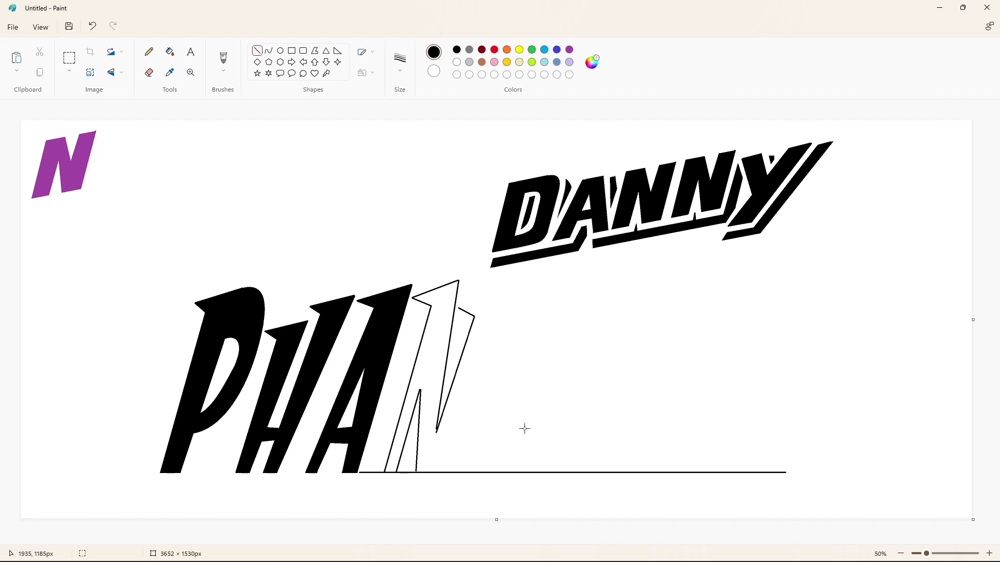
pyautogui.moveTo(458, 310)
pyautogui.mouseDown()
pyautogui.moveTo(503, 287)
pyautogui.moveTo(433, 472)
pyautogui.mouseUp()
pyautogui.click(529, 307)
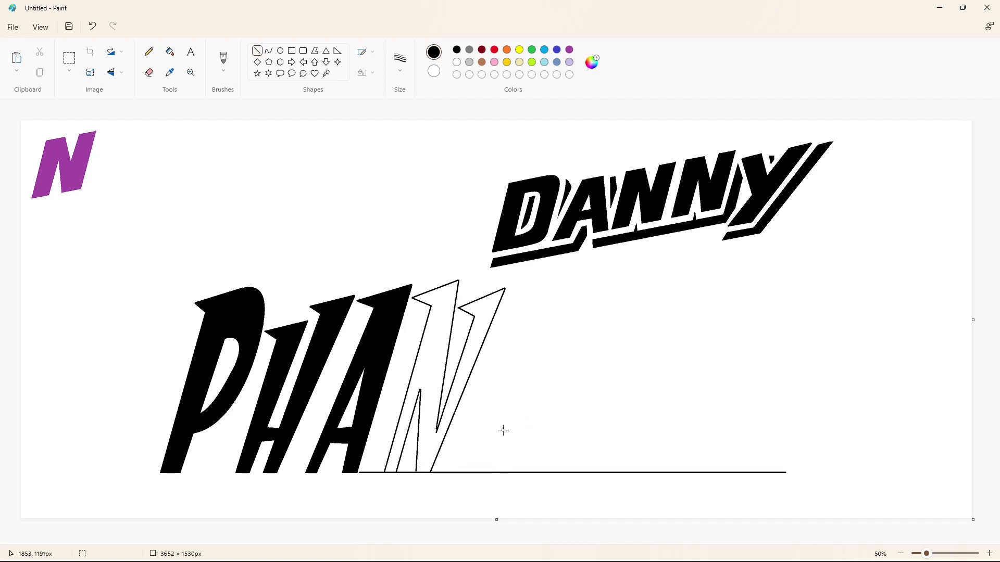
pyautogui.click(170, 51)
pyautogui.click(466, 364)
pyautogui.hotkey('ctrl', 'z')
# Step: Close the gap at the foot of the N's inner edge and fill the letter with black
pyautogui.scroll(2, 810, 473)
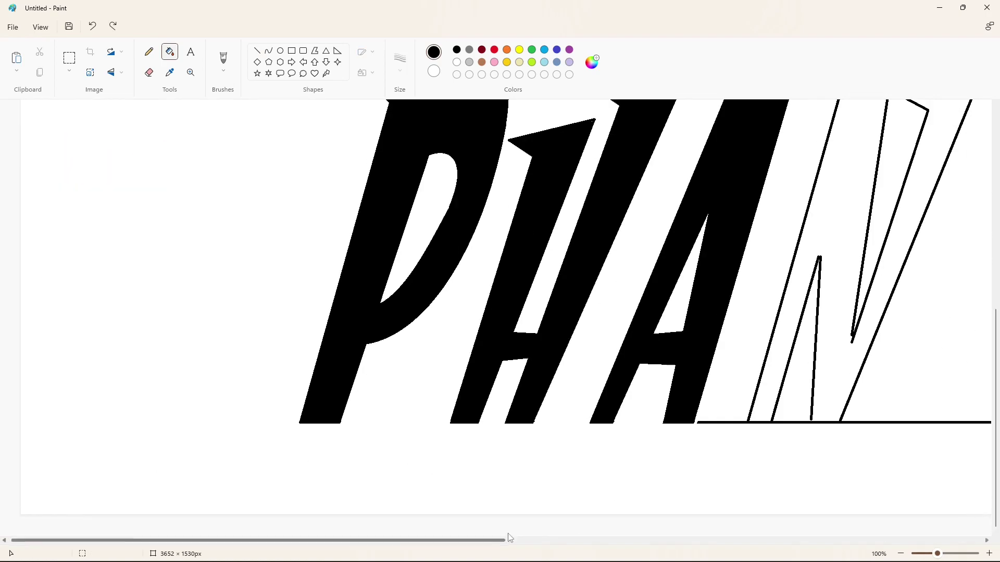
pyautogui.hscroll(5, 562, 401)
pyautogui.click(631, 388)
pyautogui.click(170, 51)
pyautogui.click(576, 238)
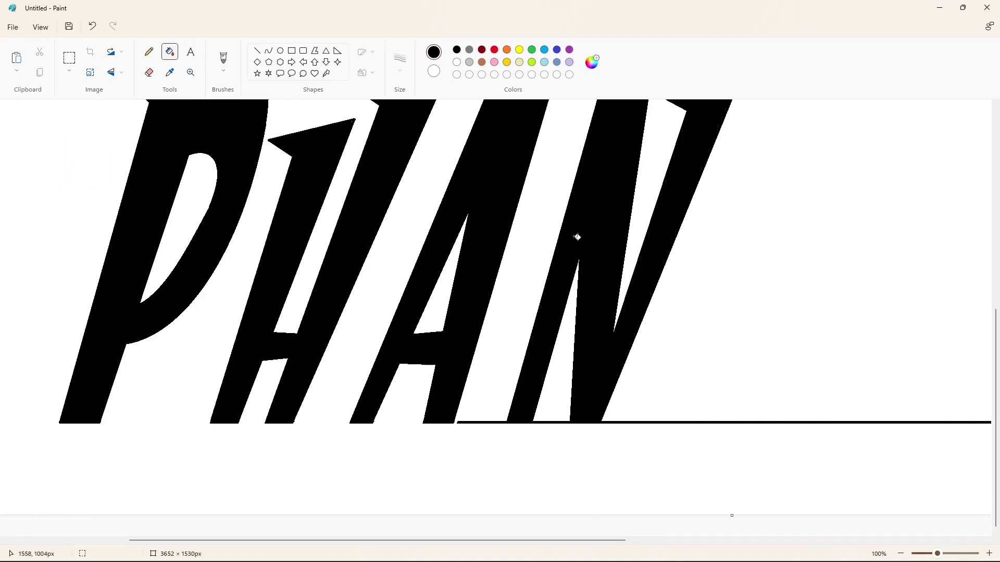
# Step: Separate the N's feet from the baseline with three short white lines
pyautogui.click(258, 51)
pyautogui.click(457, 62)
pyautogui.moveTo(505, 414); pyautogui.dragTo(498, 439)
pyautogui.moveTo(570, 414); pyautogui.dragTo(567, 438)
pyautogui.moveTo(611, 412); pyautogui.dragTo(594, 440)
# Step: Fill the baseline segments between the A and N and between the N's legs with white
pyautogui.click(170, 51)
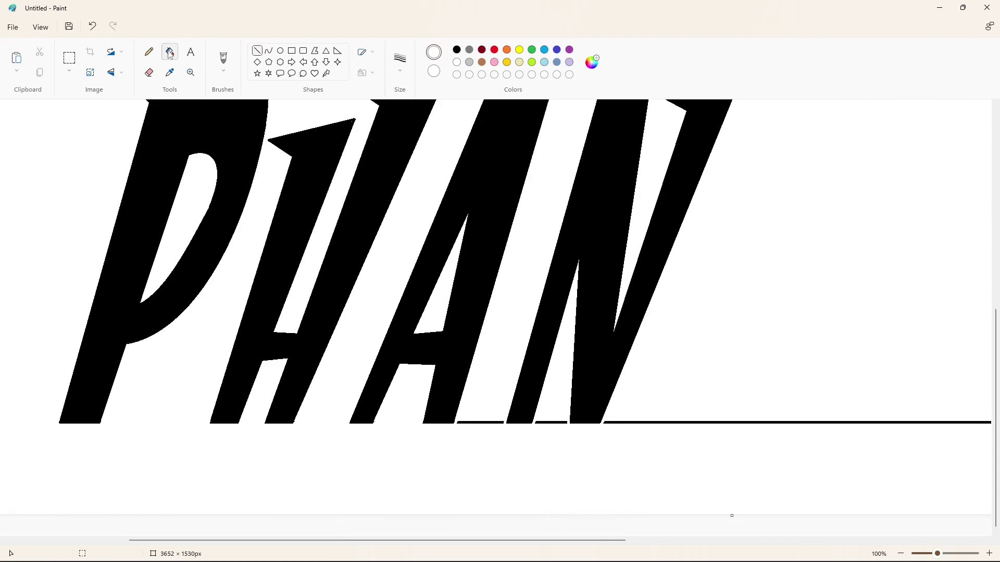
pyautogui.click(492, 422)
pyautogui.click(550, 423)
pyautogui.click(901, 554)
# Step: Outline in black the wide slanted head of a T beside the N, with pointed tips hanging on both sides
pyautogui.click(257, 50)
pyautogui.click(457, 50)
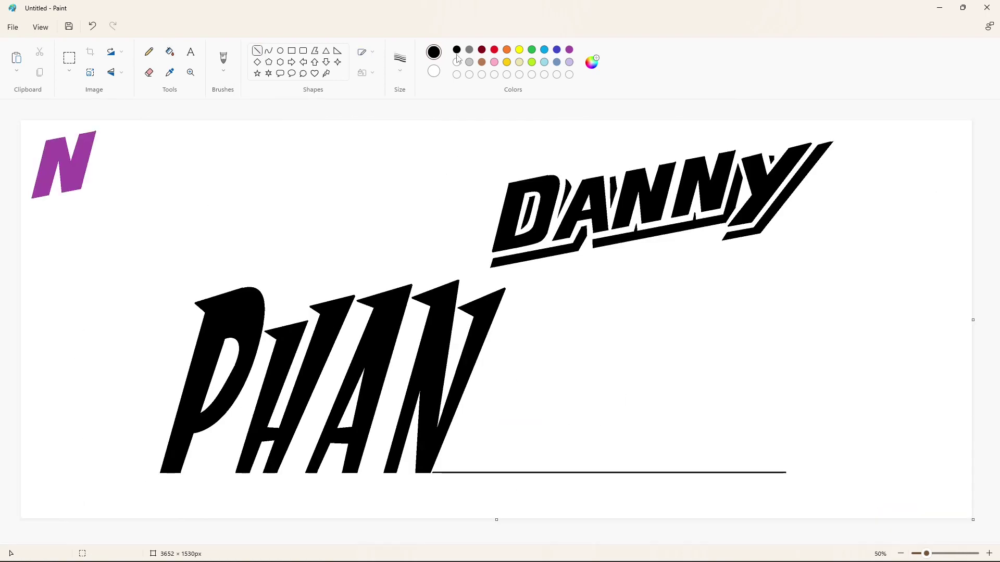
pyautogui.moveTo(518, 292); pyautogui.dragTo(589, 275)
pyautogui.moveTo(517, 293); pyautogui.dragTo(487, 387)
pyautogui.click(560, 315)
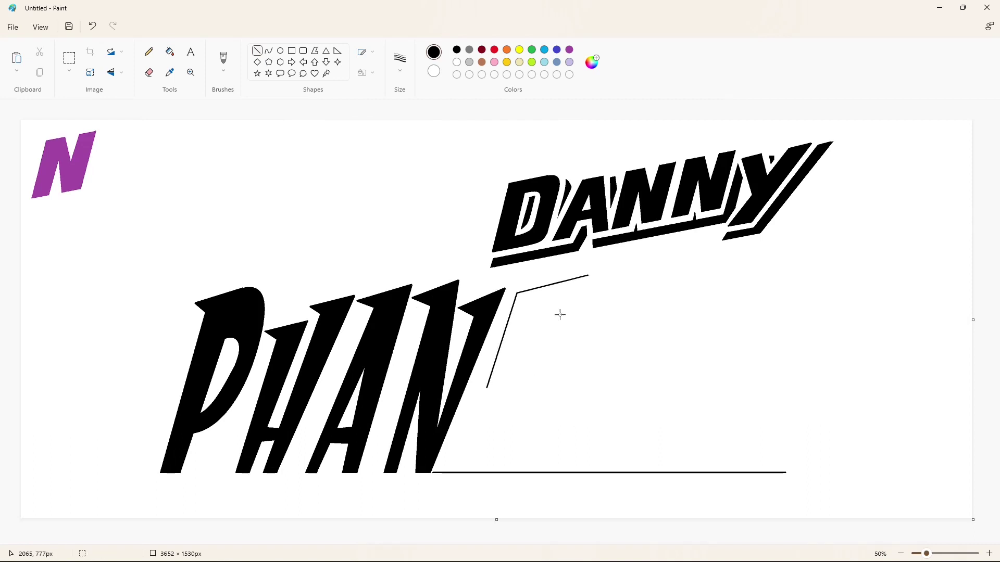
pyautogui.moveTo(588, 275)
pyautogui.mouseDown()
pyautogui.moveTo(545, 385)
pyautogui.moveTo(500, 360)
pyautogui.moveTo(546, 384)
pyautogui.moveTo(532, 356)
pyautogui.moveTo(550, 354)
pyautogui.moveTo(480, 453)
pyautogui.moveTo(479, 473)
pyautogui.mouseUp()
pyautogui.click(596, 353)
pyautogui.hotkey('ctrl', 'z')
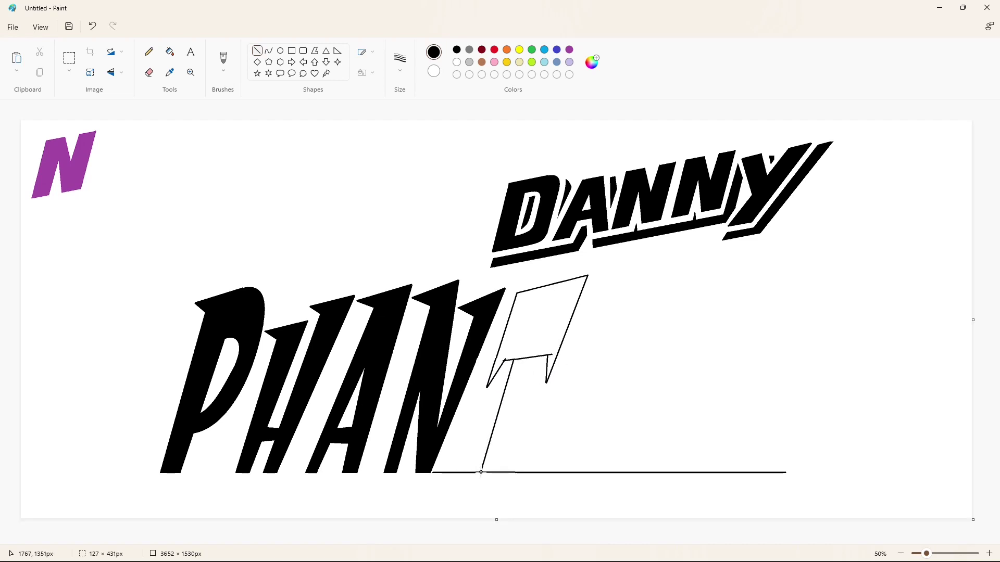
# Step: Complete the T's slanted stem down to the baseline and fill the head and stem with black
pyautogui.moveTo(538, 357); pyautogui.dragTo(496, 473)
pyautogui.click(170, 52)
pyautogui.click(552, 318)
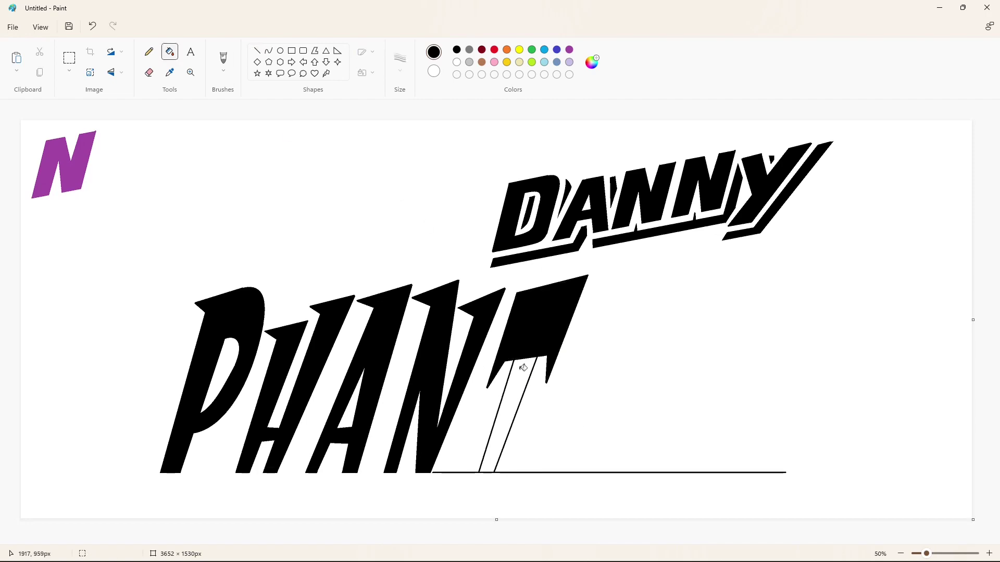
pyautogui.click(513, 412)
# Step: Cut the T's foot from the baseline with short white lines and fill the baseline segment between the N and T with white
pyautogui.click(989, 553)
pyautogui.click(257, 51)
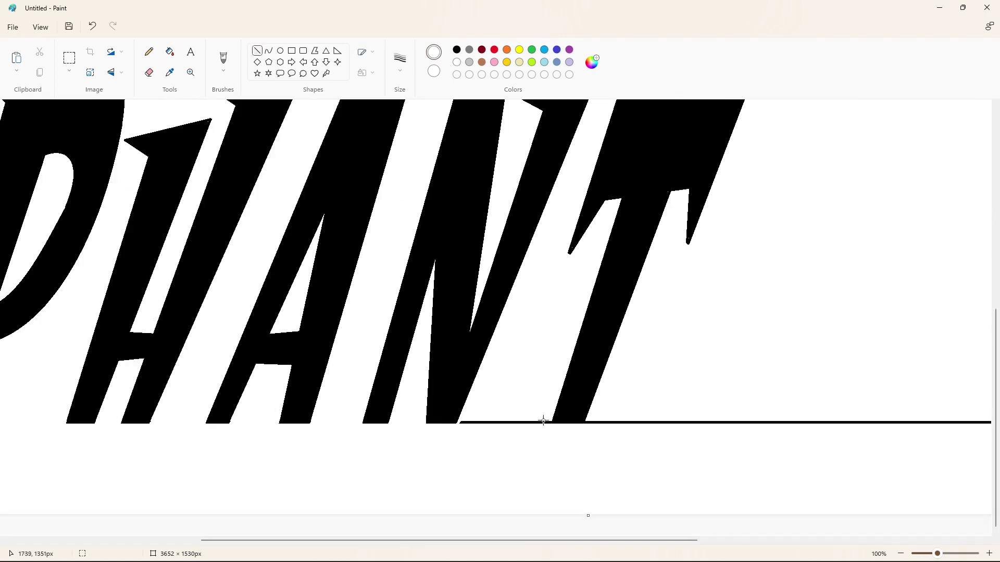
pyautogui.moveTo(592, 413); pyautogui.dragTo(577, 440)
pyautogui.click(170, 52)
pyautogui.click(536, 423)
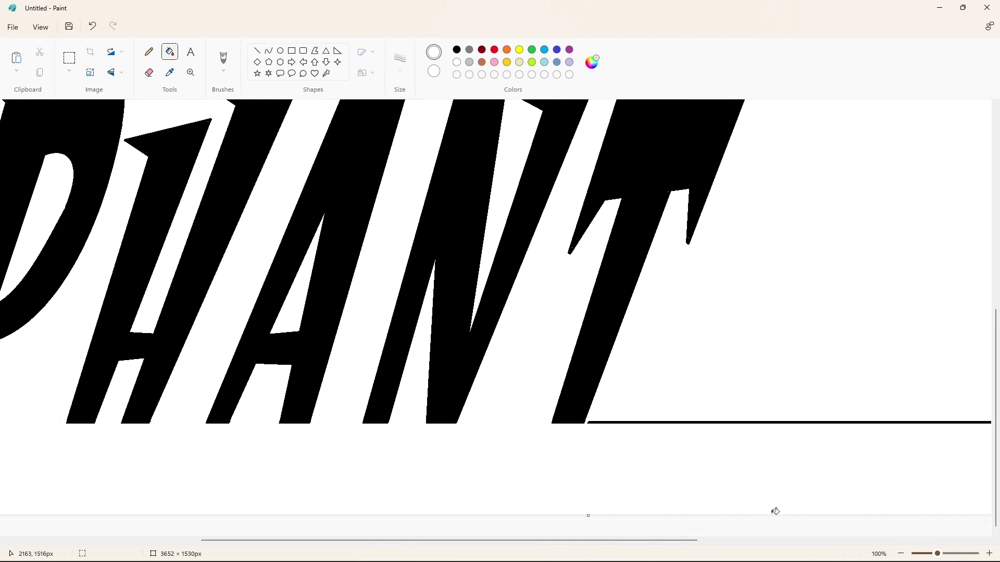
# Step: Draw the rounded black top curve of a slanted O beside the T
pyautogui.click(900, 554)
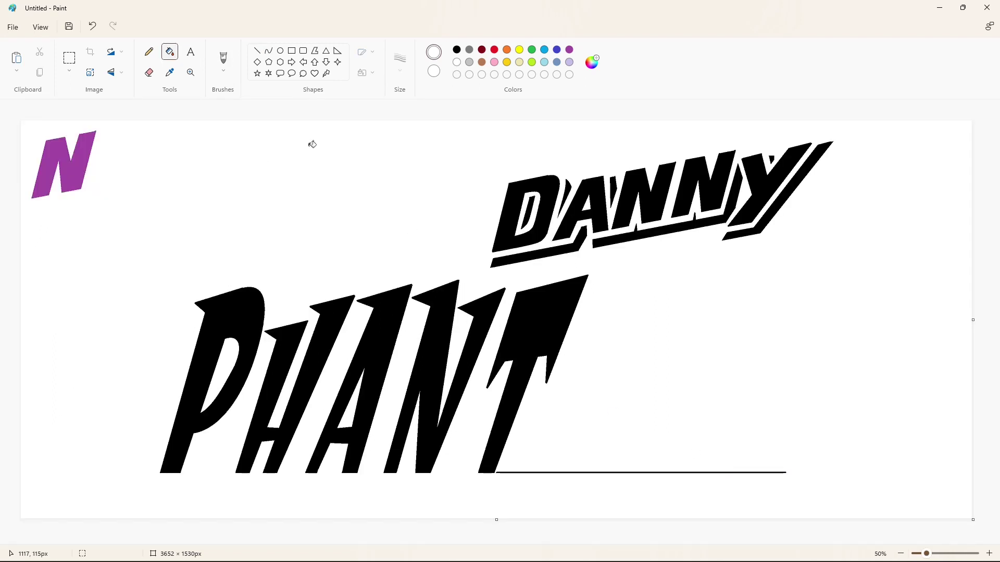
pyautogui.click(269, 50)
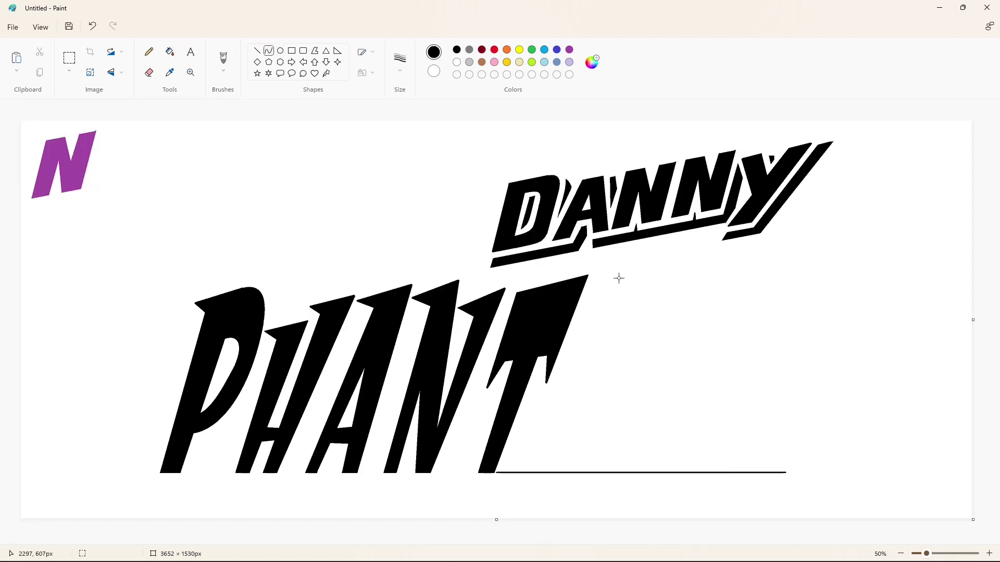
pyautogui.moveTo(618, 278)
pyautogui.mouseDown()
pyautogui.moveTo(657, 317)
pyautogui.moveTo(661, 263)
pyautogui.mouseUp()
pyautogui.moveTo(658, 317); pyautogui.dragTo(590, 468)
pyautogui.moveTo(650, 348); pyautogui.dragTo(656, 358)
pyautogui.moveTo(620, 438); pyautogui.dragTo(624, 445)
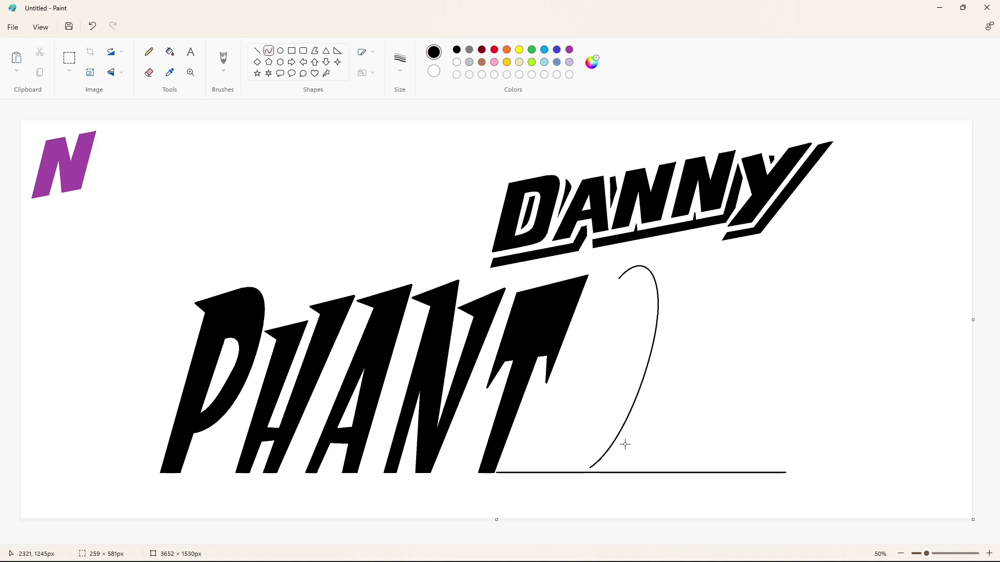
pyautogui.hotkey('ctrl', 'z')
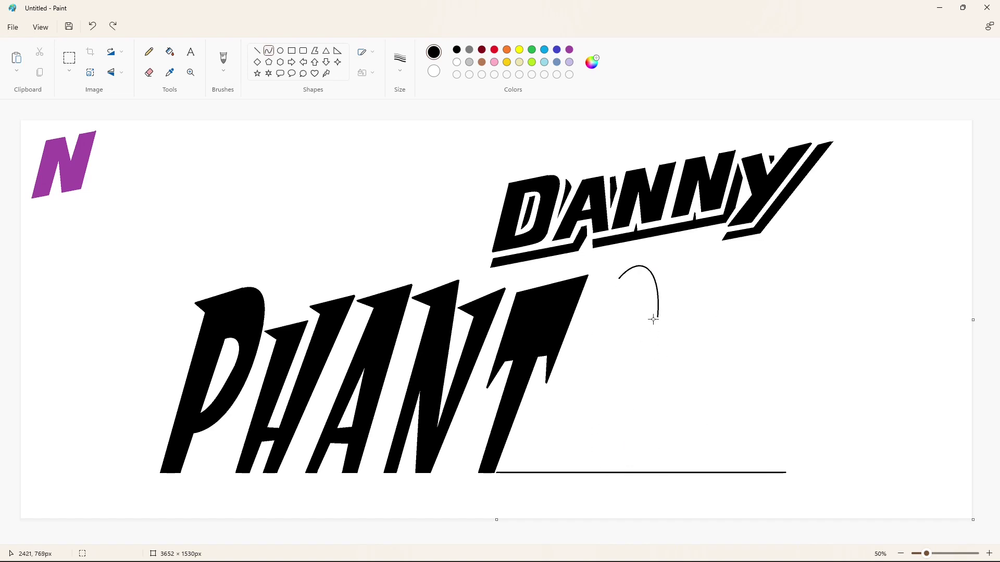
# Step: Draw the O's curved right side down towards the baseline and recolour the remaining baseline purple
pyautogui.moveTo(657, 317); pyautogui.dragTo(589, 469)
pyautogui.moveTo(617, 429)
pyautogui.mouseDown()
pyautogui.moveTo(651, 371)
pyautogui.moveTo(618, 446)
pyautogui.mouseUp()
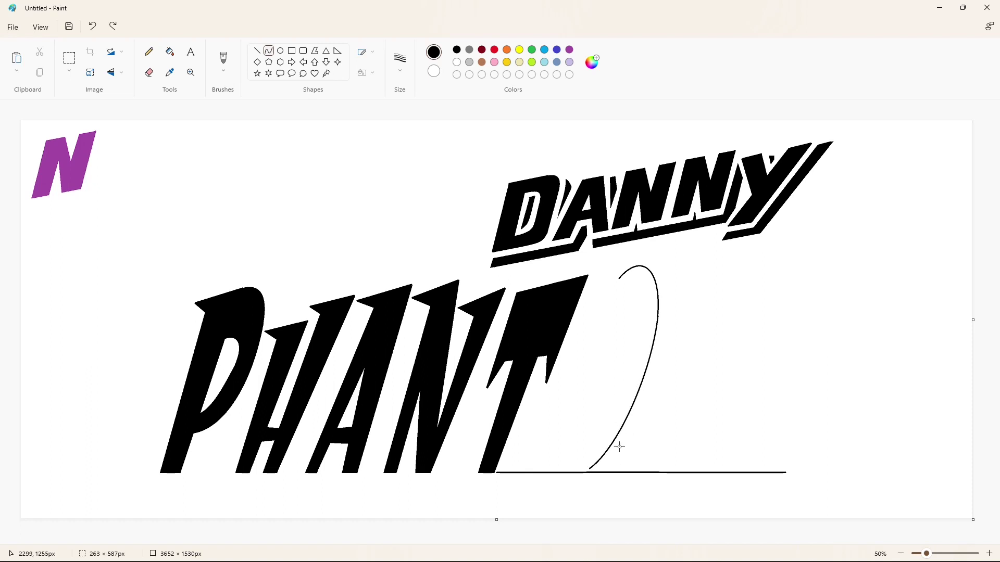
pyautogui.click(170, 52)
pyautogui.click(569, 49)
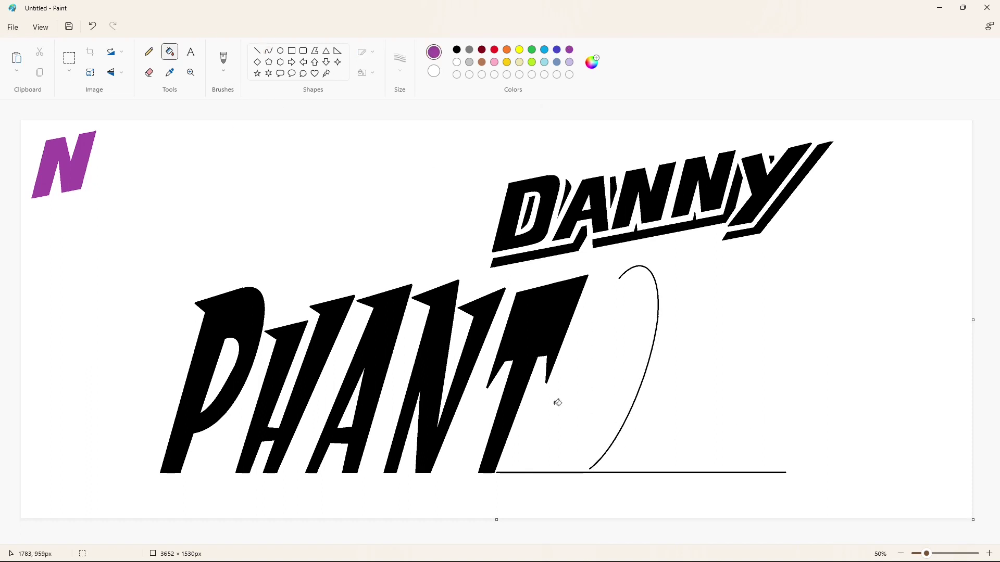
pyautogui.click(631, 473)
# Step: Complete the O's outer outline with black curves along its bottom and left side, and smooth the upper-left joint with a short line
pyautogui.click(269, 50)
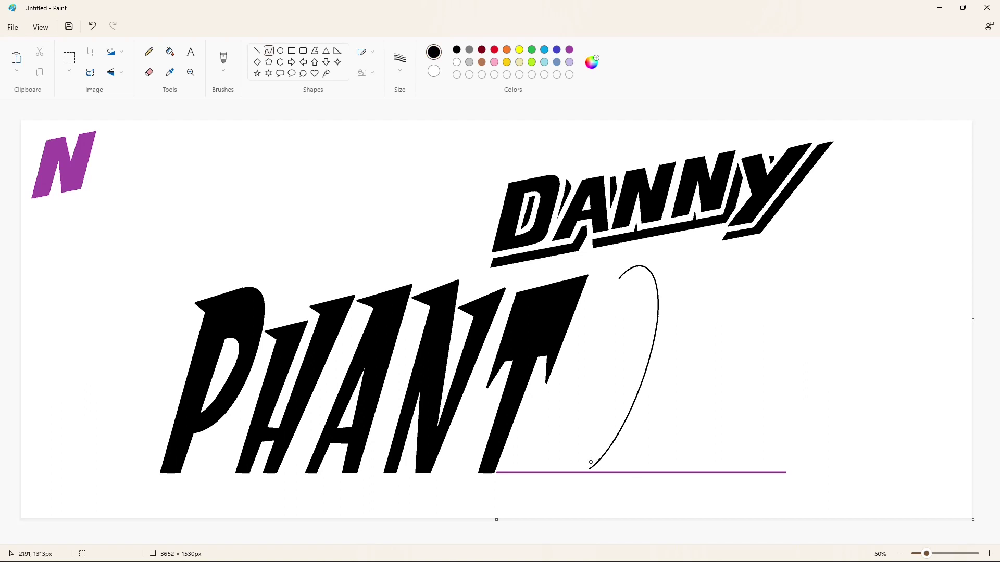
pyautogui.moveTo(591, 461)
pyautogui.mouseDown()
pyautogui.moveTo(553, 430)
pyautogui.moveTo(576, 473)
pyautogui.moveTo(557, 471)
pyautogui.moveTo(595, 452)
pyautogui.moveTo(568, 339)
pyautogui.moveTo(574, 384)
pyautogui.moveTo(591, 299)
pyautogui.mouseUp()
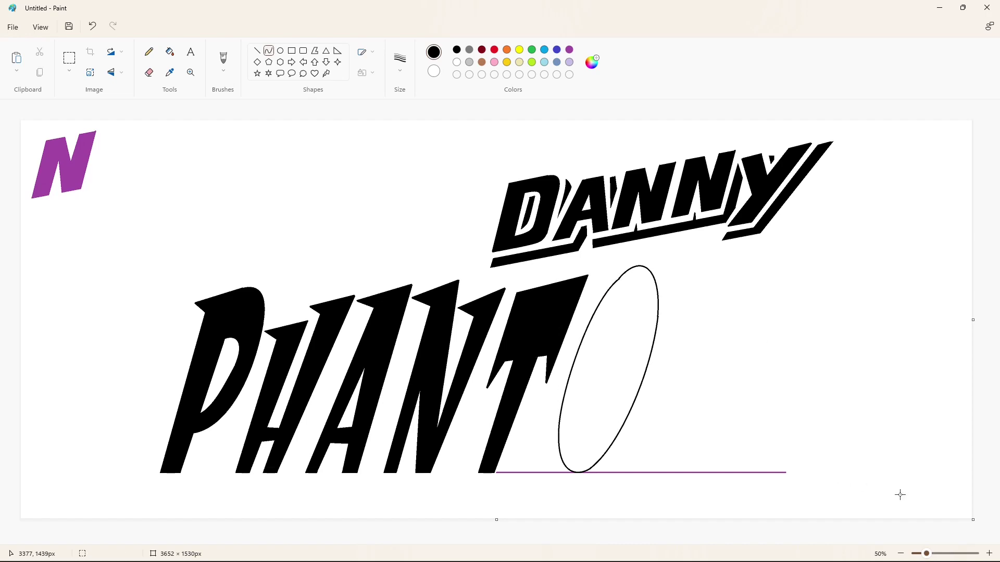
pyautogui.click(989, 553)
pyautogui.moveTo(492, 541); pyautogui.dragTo(795, 541)
pyautogui.scroll(-3, 587, 268)
pyautogui.click(255, 51)
pyautogui.moveTo(598, 231); pyautogui.dragTo(616, 211)
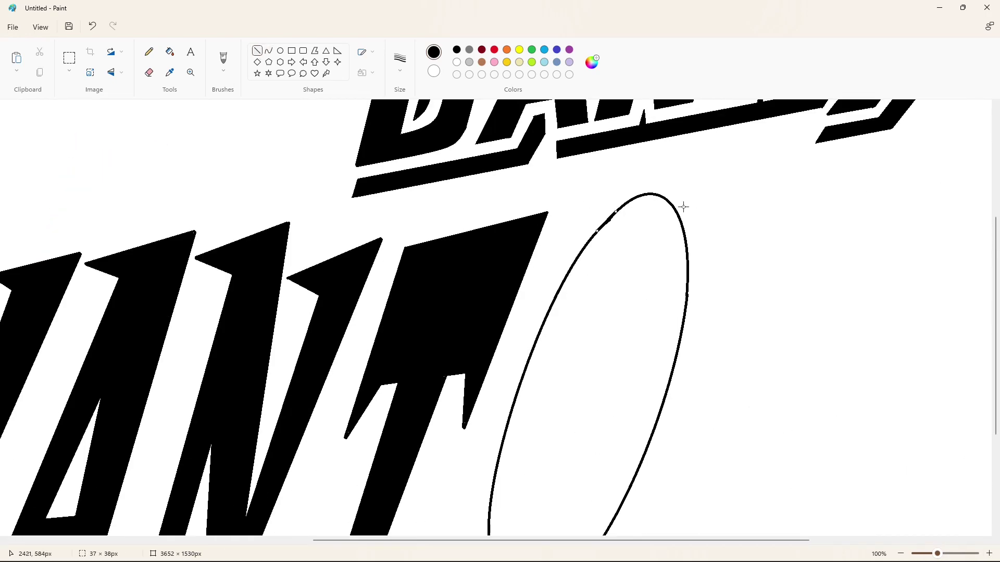
pyautogui.click(684, 207)
# Step: Outline the O's narrow slanted oval opening in its lower half and fill the letter's body with black
pyautogui.click(900, 554)
pyautogui.click(269, 50)
pyautogui.moveTo(608, 353)
pyautogui.mouseDown()
pyautogui.moveTo(620, 384)
pyautogui.moveTo(626, 354)
pyautogui.moveTo(616, 396)
pyautogui.moveTo(576, 448)
pyautogui.moveTo(587, 456)
pyautogui.moveTo(584, 470)
pyautogui.moveTo(608, 353)
pyautogui.mouseUp()
pyautogui.click(667, 430)
pyautogui.moveTo(586, 417); pyautogui.dragTo(576, 424)
pyautogui.moveTo(592, 381); pyautogui.dragTo(586, 373)
pyautogui.click(571, 359)
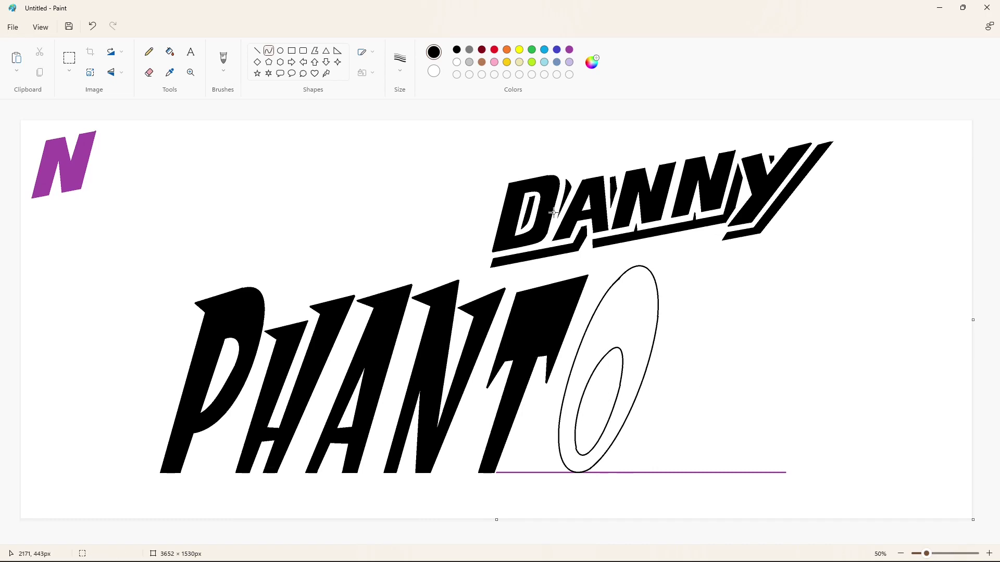
pyautogui.click(169, 52)
pyautogui.click(632, 359)
# Step: Smooth the right edge of the O's inner opening with a short black line
pyautogui.click(989, 554)
pyautogui.moveTo(471, 542); pyautogui.dragTo(768, 541)
pyautogui.scroll(-5, 743, 448)
pyautogui.scroll(-3, 740, 444)
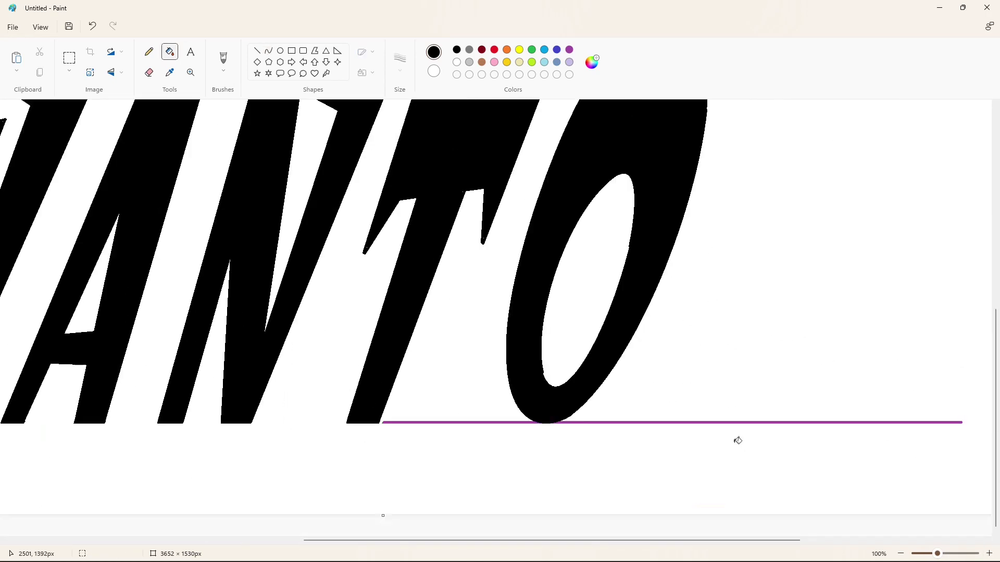
pyautogui.click(257, 50)
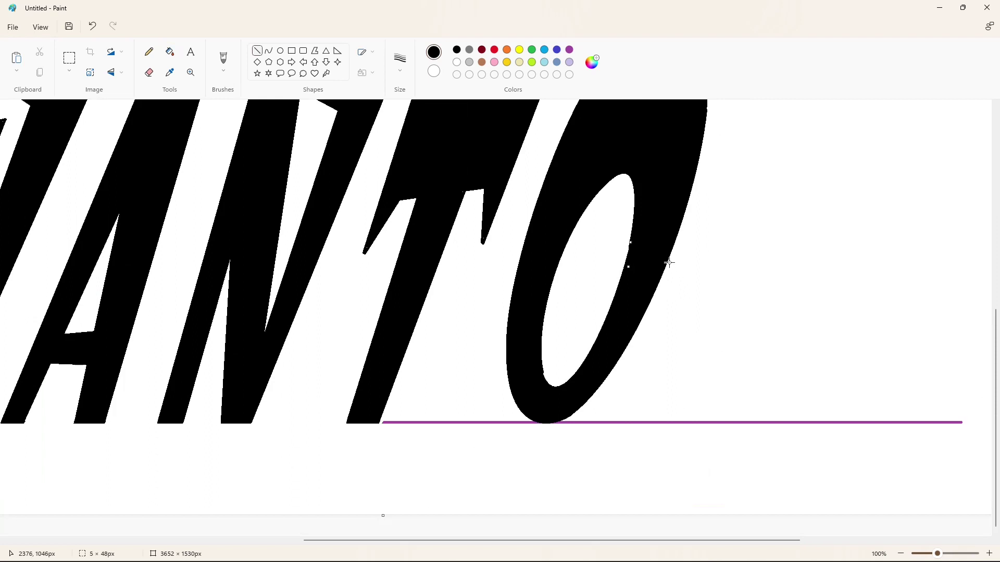
pyautogui.click(626, 383)
# Step: Fill the purple baseline segment between the T and O with white
pyautogui.click(170, 52)
pyautogui.click(457, 62)
pyautogui.click(470, 423)
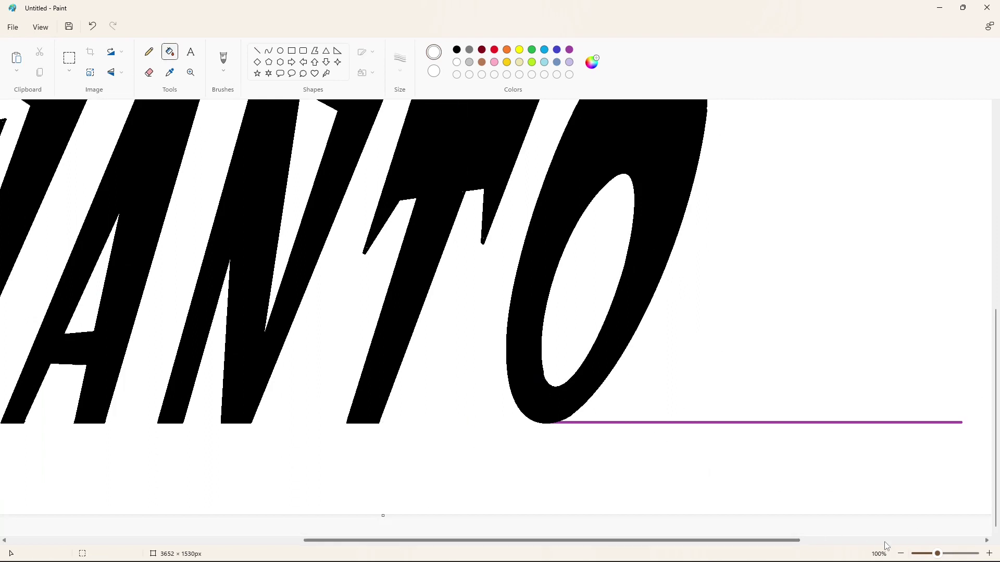
# Step: Clear the purple baseline stub beside the O with white and recolour the remaining baseline black
pyautogui.click(149, 73)
pyautogui.moveTo(600, 418); pyautogui.dragTo(599, 427)
pyautogui.click(170, 52)
pyautogui.click(580, 422)
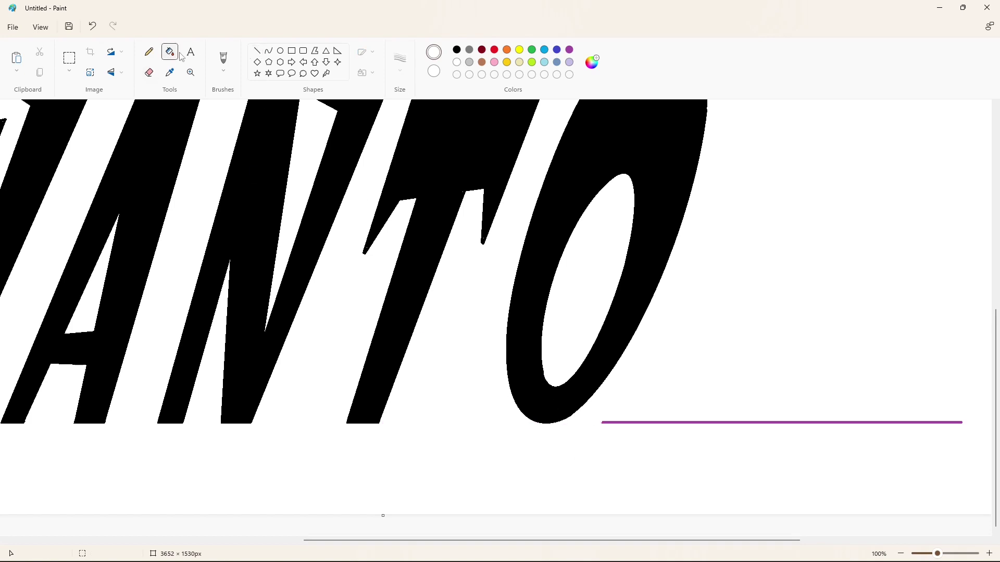
pyautogui.click(456, 50)
pyautogui.click(730, 423)
# Step: Outline the M's first stroke with its pointed top serif, slanted left edge down to the baseline, and narrow central V
pyautogui.keyDown('ctrl'); pyautogui.scroll(-2, 864, 494); pyautogui.keyUp('ctrl')
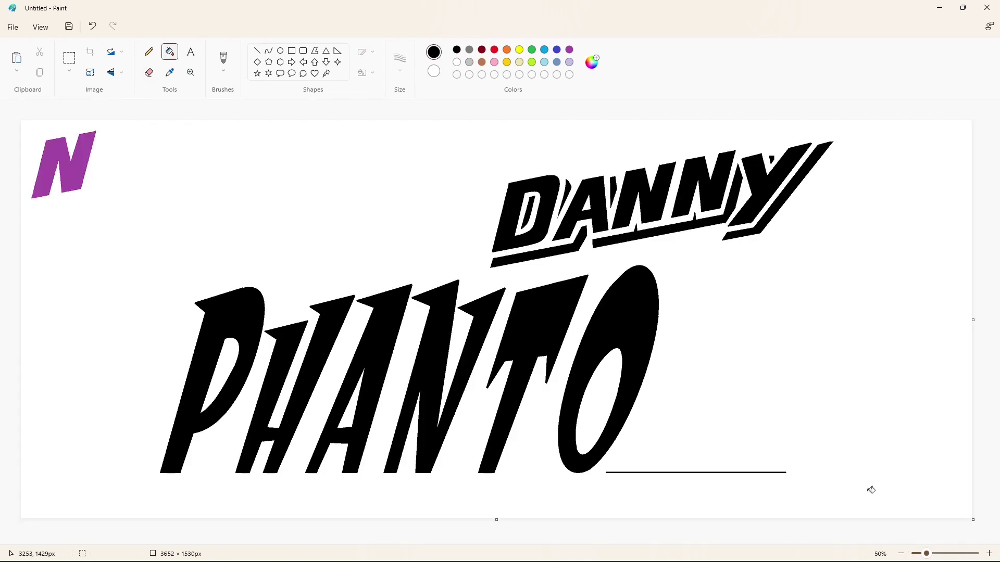
pyautogui.click(257, 50)
pyautogui.moveTo(676, 277); pyautogui.dragTo(736, 253)
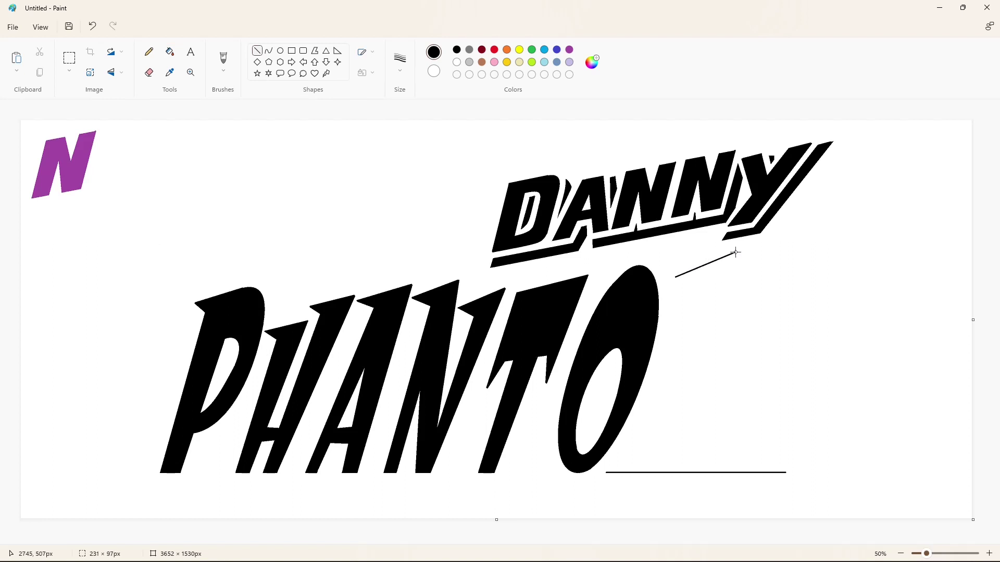
pyautogui.moveTo(676, 277)
pyautogui.mouseDown()
pyautogui.moveTo(696, 284)
pyautogui.moveTo(626, 472)
pyautogui.mouseUp()
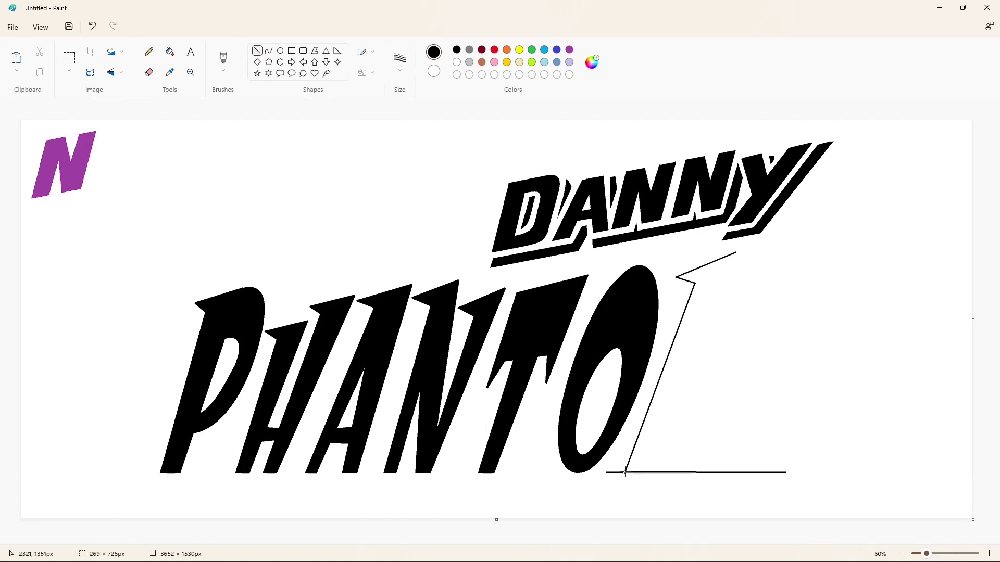
pyautogui.moveTo(736, 253); pyautogui.dragTo(754, 289)
pyautogui.click(779, 302)
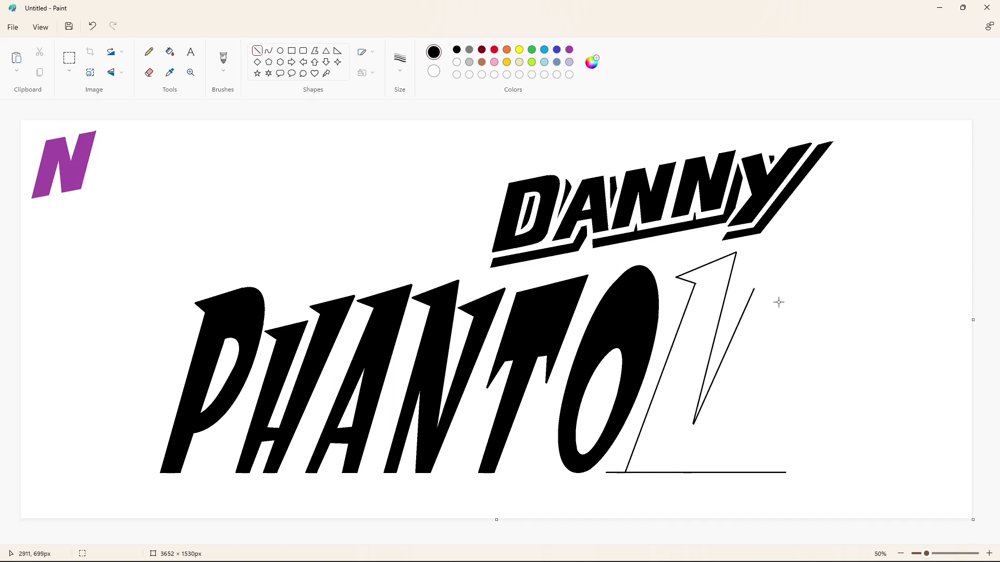
# Step: Draw the M's lower inner edges: the left leg's notch and the slanted edge rising from the middle foot
pyautogui.moveTo(675, 382); pyautogui.dragTo(640, 473)
pyautogui.click(699, 429)
pyautogui.moveTo(676, 382); pyautogui.dragTo(661, 473)
pyautogui.click(728, 389)
pyautogui.moveTo(731, 372); pyautogui.dragTo(684, 472)
pyautogui.click(738, 432)
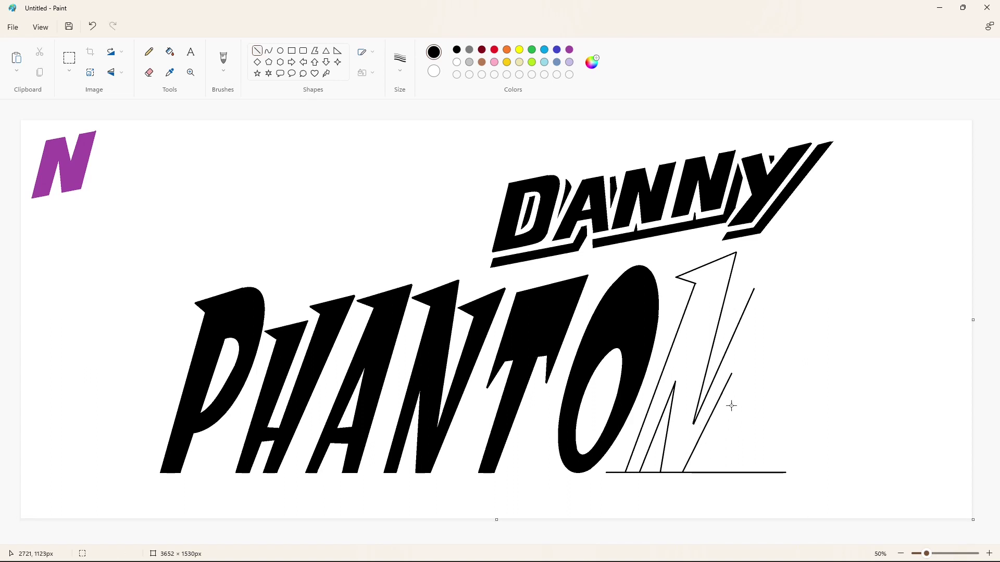
# Step: Complete the M's outline with its right serif and slanted right leg, and fill the letter with black
pyautogui.moveTo(756, 289)
pyautogui.mouseDown()
pyautogui.moveTo(736, 284)
pyautogui.moveTo(800, 250)
pyautogui.moveTo(720, 451)
pyautogui.moveTo(730, 472)
pyautogui.mouseUp()
pyautogui.click(813, 270)
pyautogui.moveTo(732, 374); pyautogui.dragTo(707, 473)
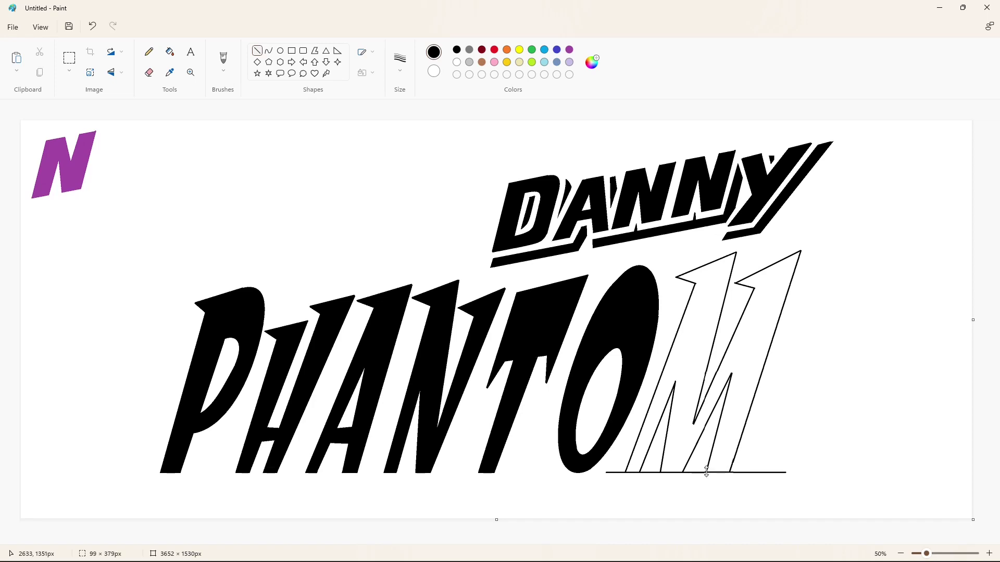
pyautogui.click(818, 438)
pyautogui.click(170, 53)
pyautogui.click(695, 328)
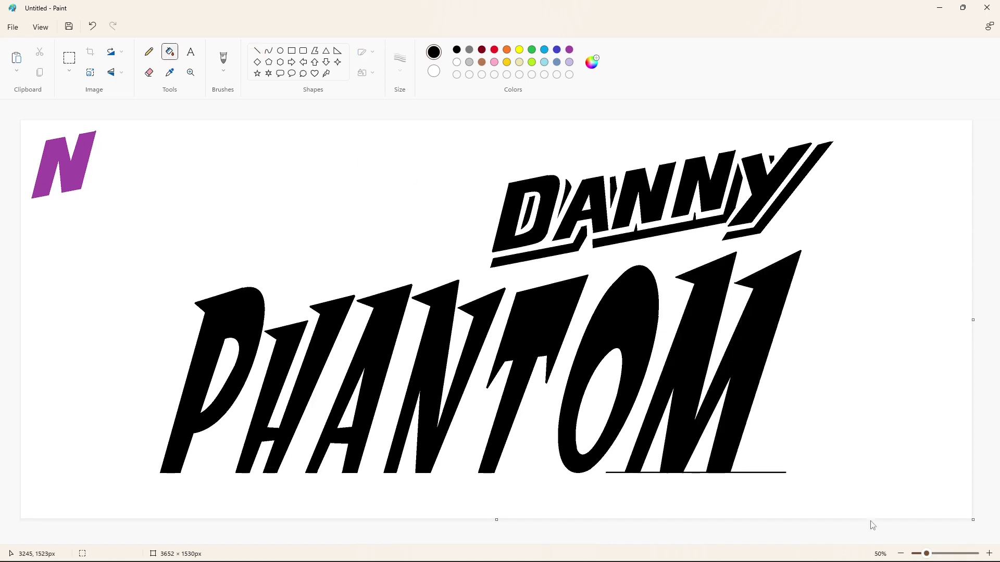
# Step: Cut the black baseline with short slanted white lines along both edges of each foot of the M
pyautogui.click(989, 554)
pyautogui.scroll(-6, 782, 490)
pyautogui.moveTo(368, 539); pyautogui.dragTo(681, 539)
pyautogui.click(256, 51)
pyautogui.click(457, 62)
pyautogui.moveTo(602, 412); pyautogui.dragTo(598, 443)
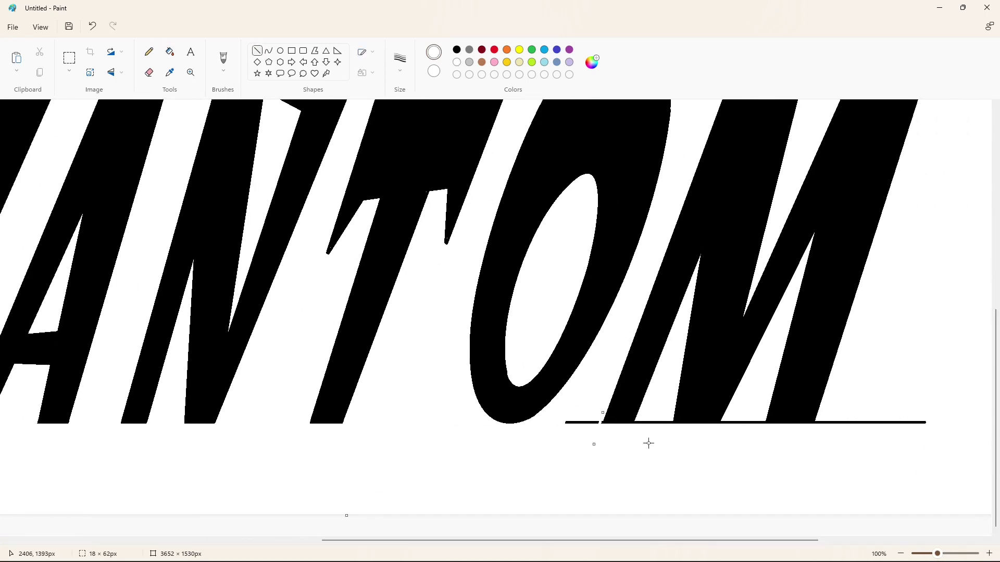
pyautogui.moveTo(637, 412); pyautogui.dragTo(633, 443)
pyautogui.moveTo(672, 412); pyautogui.dragTo(668, 443)
pyautogui.moveTo(723, 413); pyautogui.dragTo(720, 443)
pyautogui.moveTo(765, 412); pyautogui.dragTo(762, 444)
pyautogui.moveTo(818, 412); pyautogui.dragTo(814, 443)
# Step: Fill the leftover baseline segments between and beside the M's feet with white
pyautogui.click(170, 52)
pyautogui.click(654, 422)
pyautogui.click(584, 422)
pyautogui.click(744, 422)
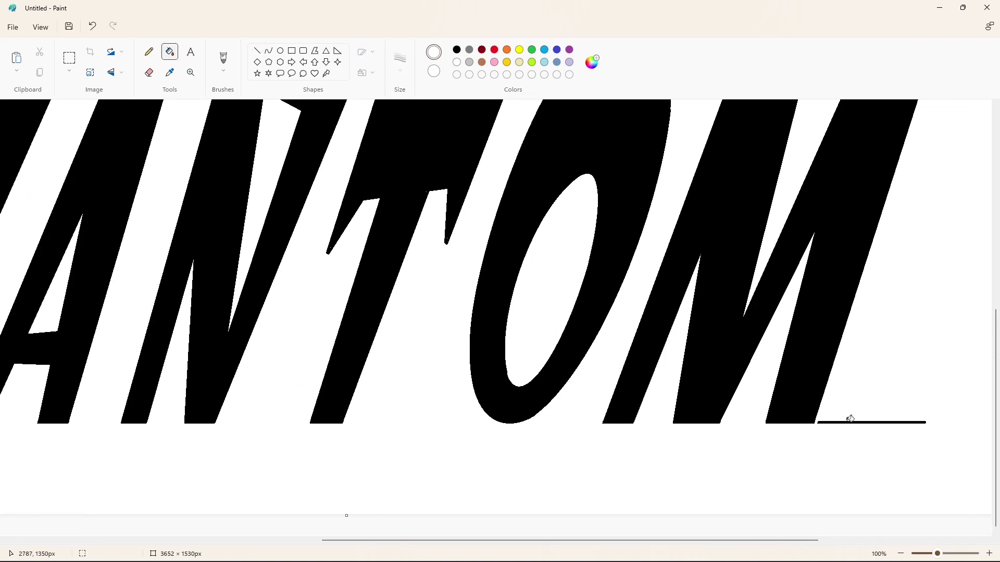
pyautogui.click(872, 422)
# Step: Draw two parallel horizontal 3 px black guide lines beneath PHANTOM, the upper about 2287 px long and the lower one longer
pyautogui.scroll(-3, 799, 457)
pyautogui.click(257, 50)
pyautogui.click(457, 49)
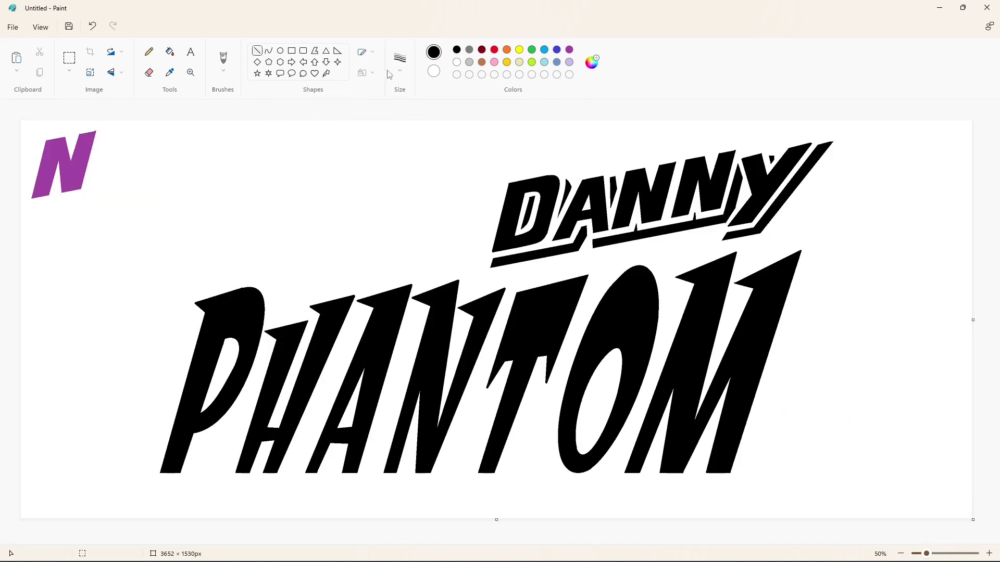
pyautogui.click(399, 63)
pyautogui.click(400, 162)
pyautogui.moveTo(164, 478); pyautogui.dragTo(758, 479)
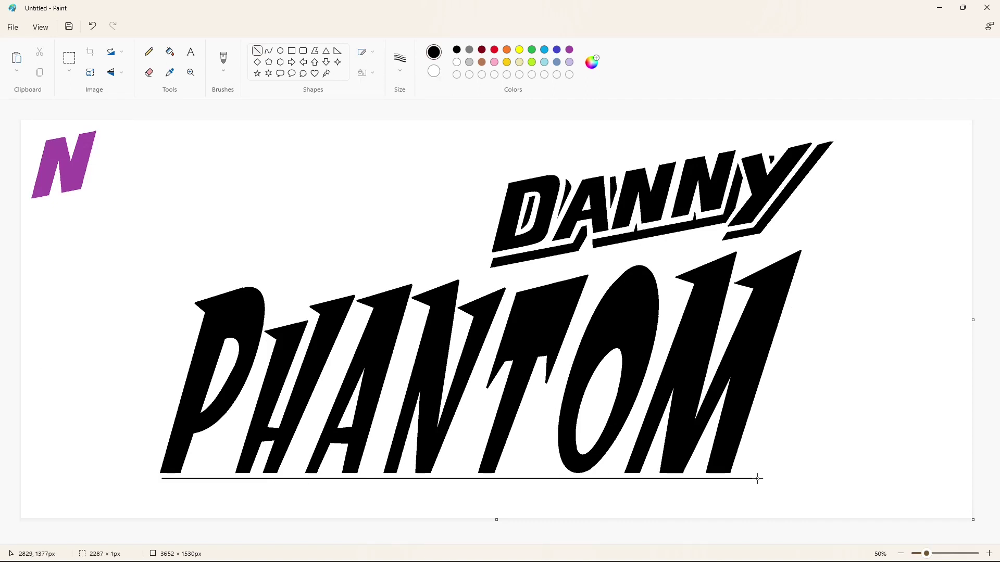
pyautogui.click(827, 465)
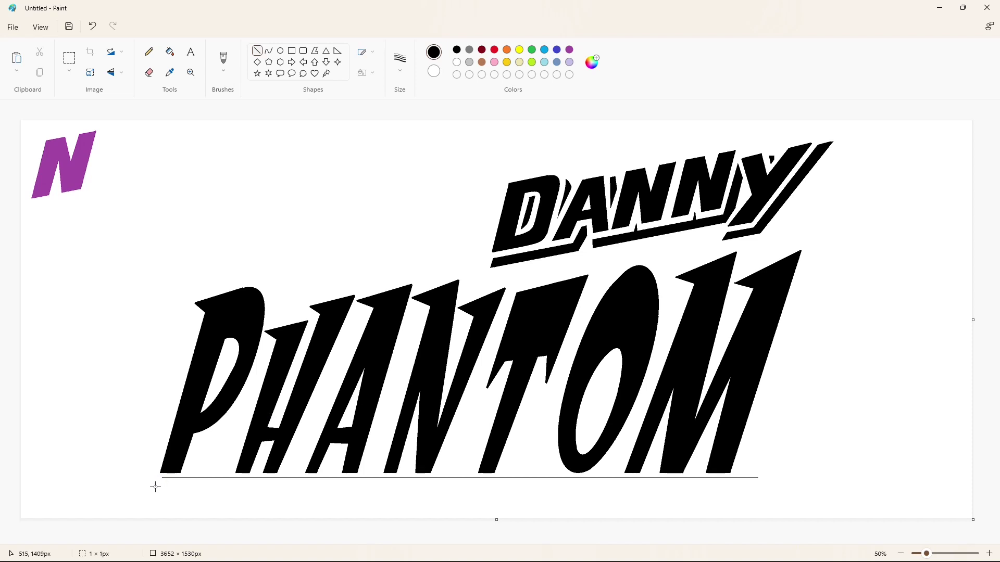
pyautogui.moveTo(154, 487); pyautogui.dragTo(791, 486)
pyautogui.click(885, 428)
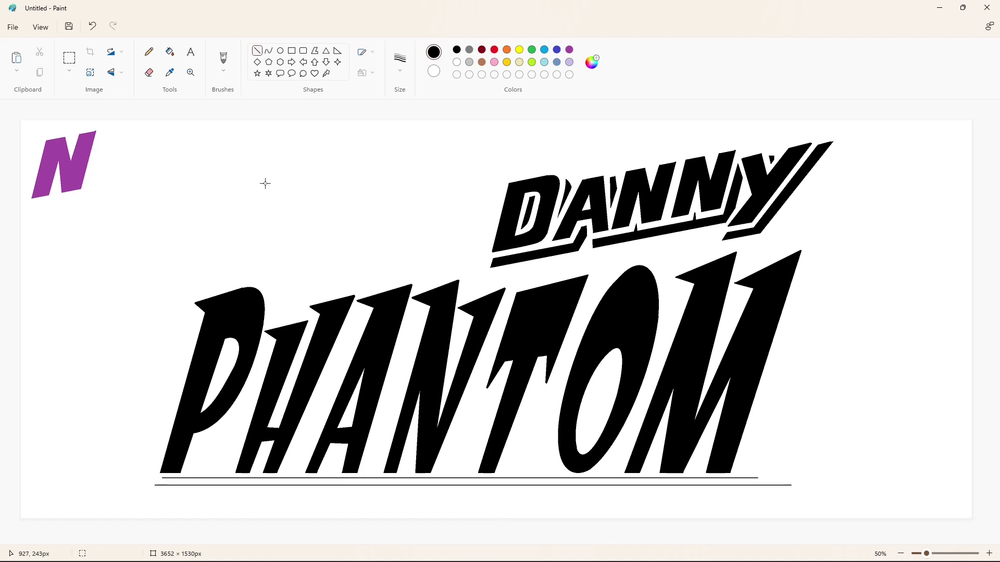
# Step: Draw a narrow curved sliver inside the P's opening and fill it with black
pyautogui.moveTo(228, 345); pyautogui.dragTo(213, 391)
pyautogui.click(264, 305)
pyautogui.click(269, 51)
pyautogui.moveTo(232, 344); pyautogui.dragTo(213, 391)
pyautogui.click(234, 349)
pyautogui.click(233, 377)
pyautogui.click(229, 312)
pyautogui.click(169, 51)
pyautogui.click(223, 368)
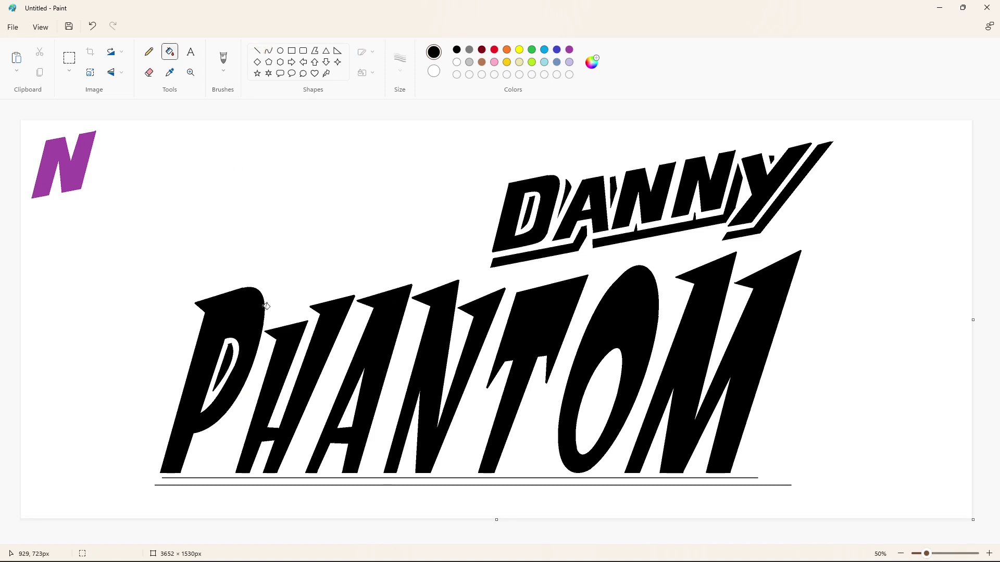
# Step: Outline the P's shadow beside its upper bowl above the H, and add a straight shadow edge between the P and H
pyautogui.click(269, 51)
pyautogui.moveTo(268, 296)
pyautogui.mouseDown()
pyautogui.moveTo(269, 322)
pyautogui.moveTo(264, 301)
pyautogui.moveTo(275, 304)
pyautogui.moveTo(275, 323)
pyautogui.moveTo(275, 302)
pyautogui.moveTo(279, 321)
pyautogui.moveTo(255, 396)
pyautogui.mouseUp()
pyautogui.hotkey('ctrl', 'z')
pyautogui.click(298, 301)
pyautogui.click(259, 53)
pyautogui.click(318, 295)
pyautogui.click(331, 321)
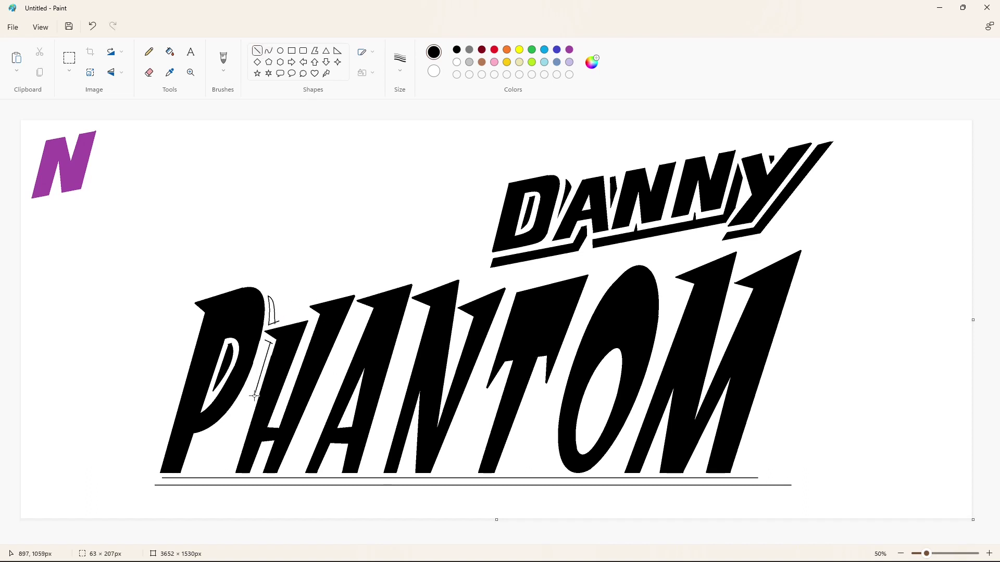
pyautogui.click(338, 385)
# Step: Outline the P's lower shadow with curves following the bowl and slanted lines running beside the stem to the guide lines
pyautogui.click(270, 52)
pyautogui.moveTo(268, 341); pyautogui.dragTo(196, 442)
pyautogui.moveTo(249, 387); pyautogui.dragTo(252, 382)
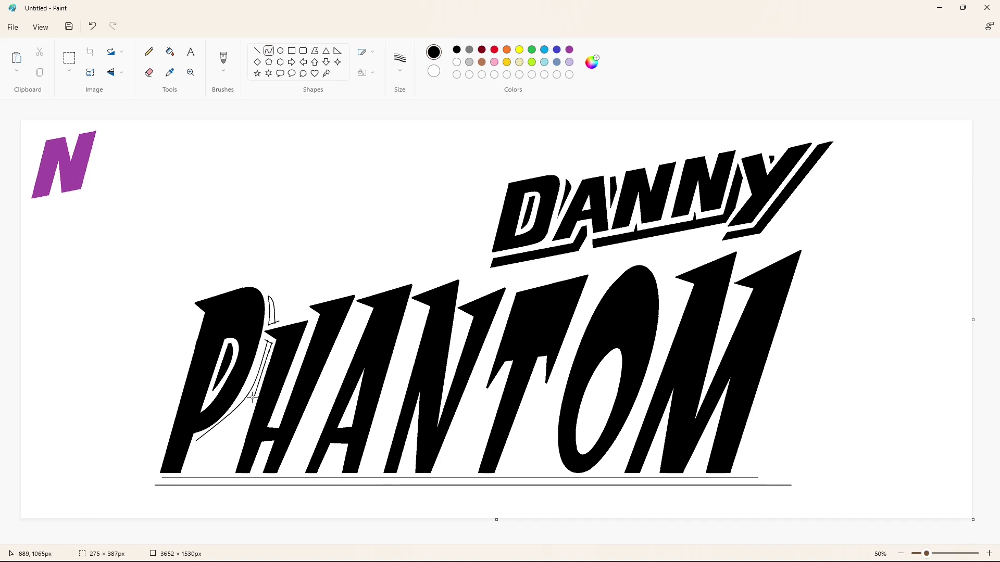
pyautogui.moveTo(230, 417); pyautogui.dragTo(204, 445)
pyautogui.click(285, 410)
pyautogui.moveTo(239, 411); pyautogui.dragTo(184, 481)
pyautogui.click(296, 419)
pyautogui.click(257, 52)
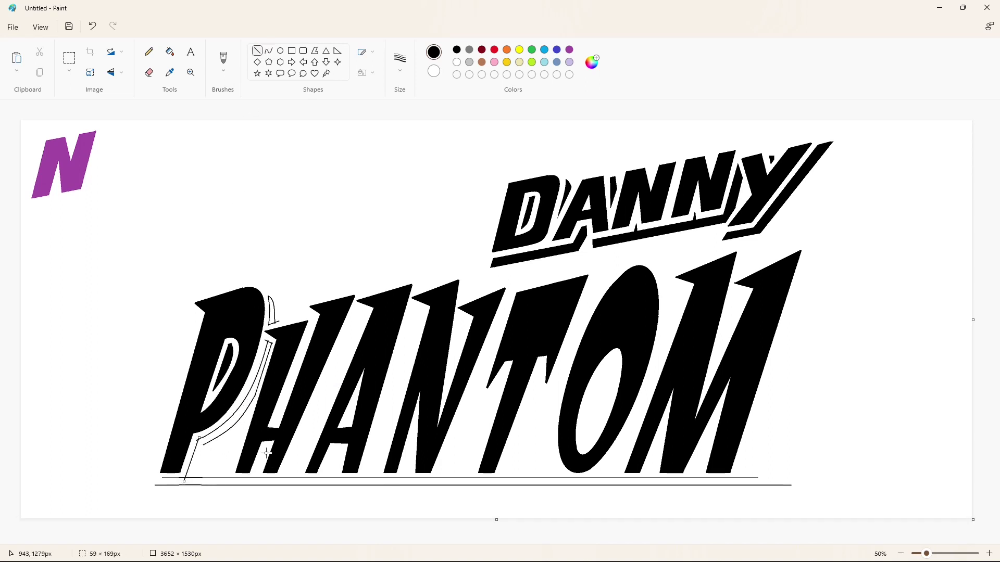
pyautogui.moveTo(204, 444); pyautogui.dragTo(190, 489)
pyautogui.click(274, 475)
# Step: Fill the P's upper and lower shadow sections beside the bowl and stem with black, undoing the misplaced fills near the guide lines
pyautogui.click(170, 52)
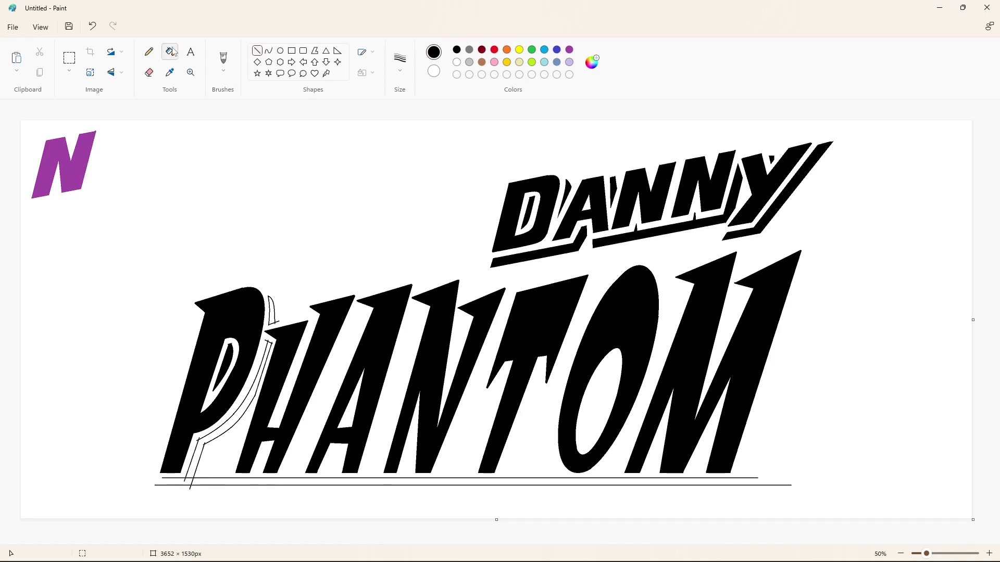
pyautogui.click(270, 311)
pyautogui.click(248, 401)
pyautogui.click(190, 482)
pyautogui.click(189, 482)
pyautogui.hotkey('ctrl', 'z')
pyautogui.click(190, 482)
pyautogui.hotkey('ctrl', 'z')
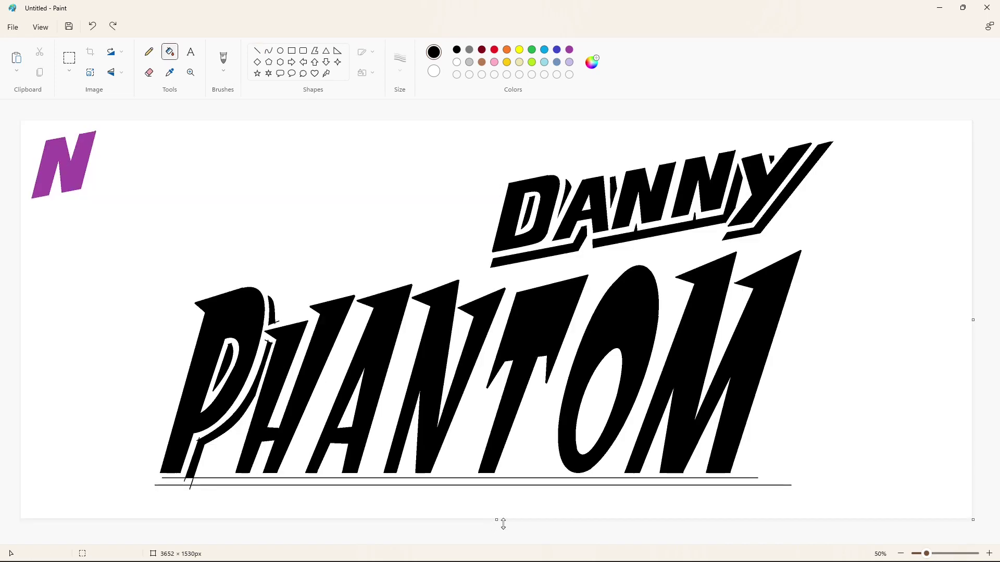
# Step: Fill the strip between the guide lines beneath the P's foot with black
pyautogui.click(989, 553)
pyautogui.scroll(-6, 536, 458)
pyautogui.click(901, 554)
pyautogui.click(176, 482)
pyautogui.scroll(2, 570, 446)
pyautogui.scroll(-2, 570, 446)
# Step: Trim the guide lines and overhanging ends around the P's foot shadow with 8 px white lines
pyautogui.click(257, 51)
pyautogui.click(459, 62)
pyautogui.click(401, 63)
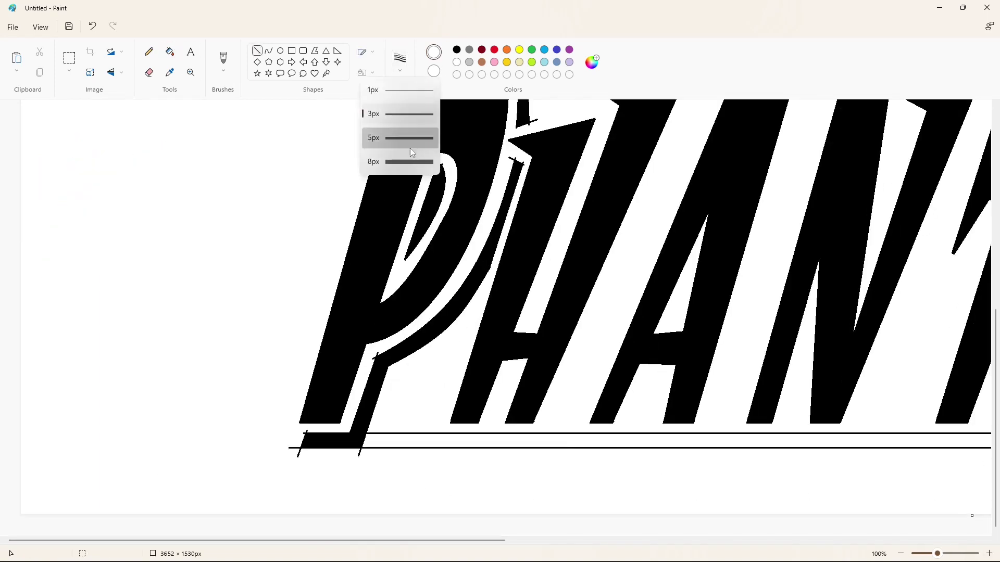
pyautogui.click(409, 160)
pyautogui.moveTo(366, 451)
pyautogui.mouseDown()
pyautogui.moveTo(296, 455)
pyautogui.moveTo(305, 431)
pyautogui.mouseUp()
pyautogui.moveTo(374, 428); pyautogui.dragTo(360, 458)
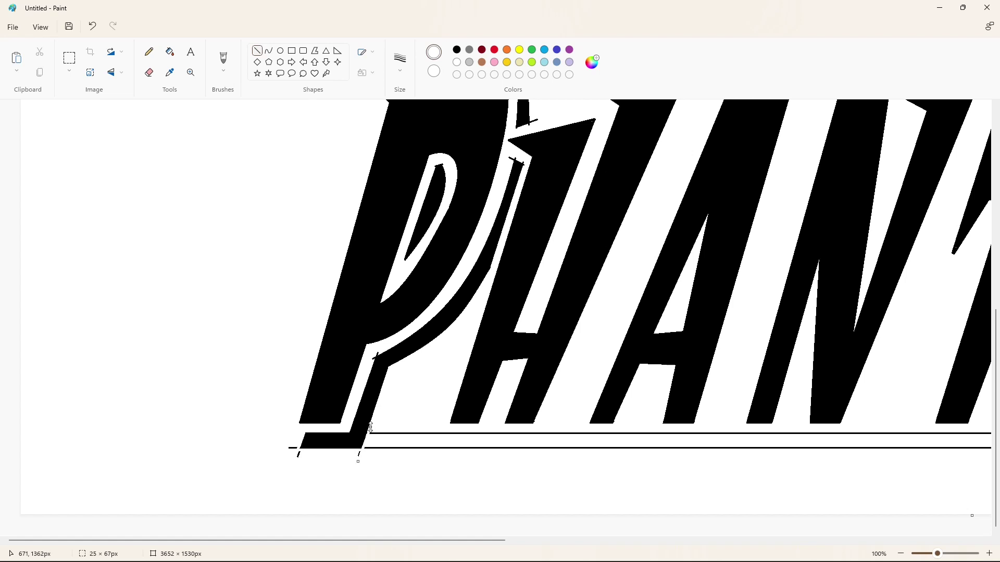
# Step: Trim the stray line ends at the P shadow's lower corner and at the top of the sliver in its opening
pyautogui.click(403, 415)
pyautogui.moveTo(374, 364); pyautogui.dragTo(373, 357)
pyautogui.hotkey('ctrl', 'z')
pyautogui.scroll(-5, 369, 364)
pyautogui.click(415, 342)
pyautogui.click(394, 360)
pyautogui.click(437, 345)
pyautogui.click(488, 157)
pyautogui.moveTo(429, 174); pyautogui.dragTo(438, 158)
pyautogui.click(550, 269)
# Step: Clean the stray line ends off the two P shadow pieces next to the H's top serif
pyautogui.scroll(2, 550, 268)
pyautogui.moveTo(509, 274)
pyautogui.mouseDown()
pyautogui.moveTo(523, 272)
pyautogui.moveTo(511, 266)
pyautogui.moveTo(539, 233)
pyautogui.mouseUp()
pyautogui.click(552, 261)
pyautogui.click(570, 227)
pyautogui.click(148, 72)
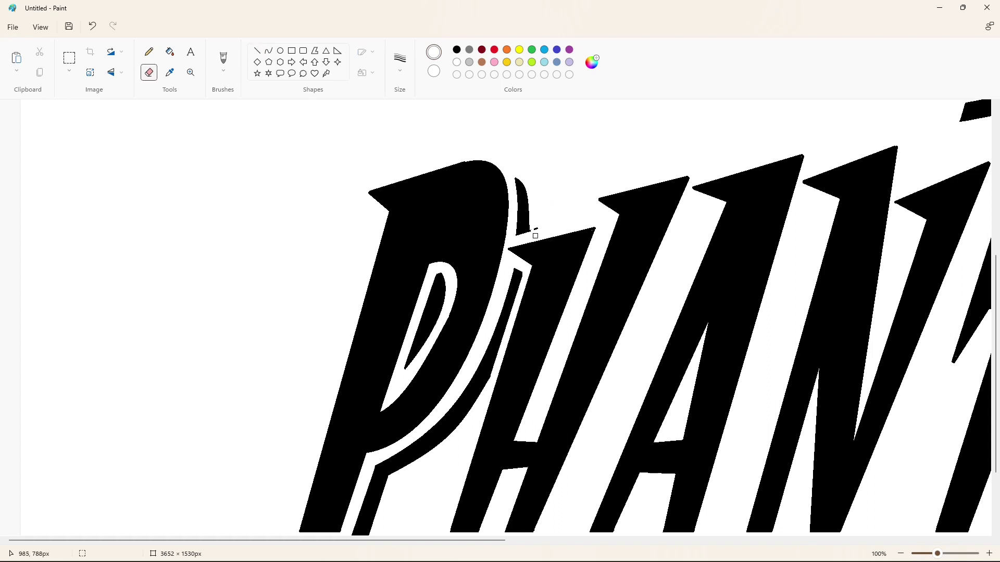
# Step: Erase the leftover marks below the P's foot shadow
pyautogui.scroll(-2, 721, 379)
pyautogui.click(170, 52)
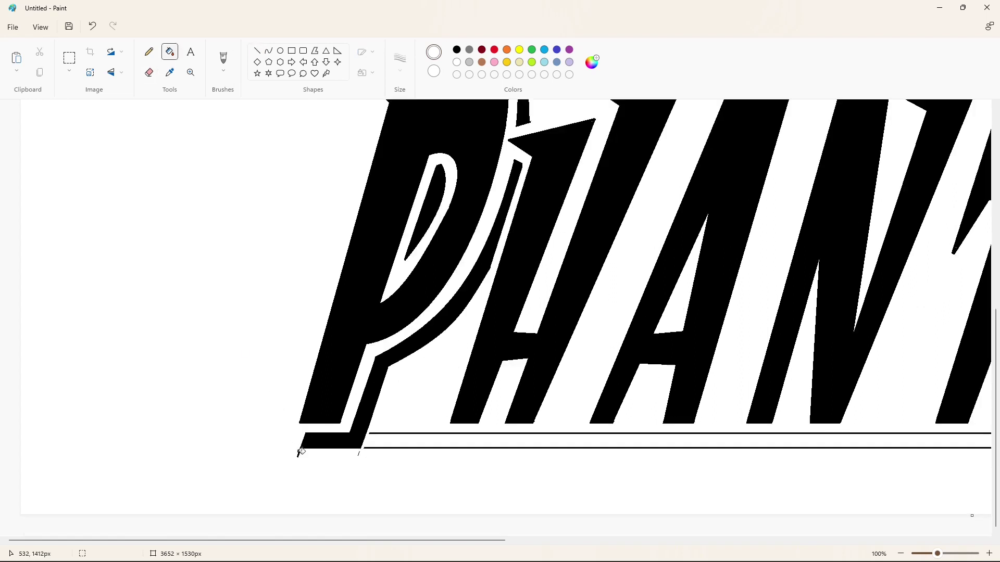
pyautogui.click(148, 72)
pyautogui.keyDown('ctrl'); pyautogui.scroll(-2, 817, 488); pyautogui.keyUp('ctrl')
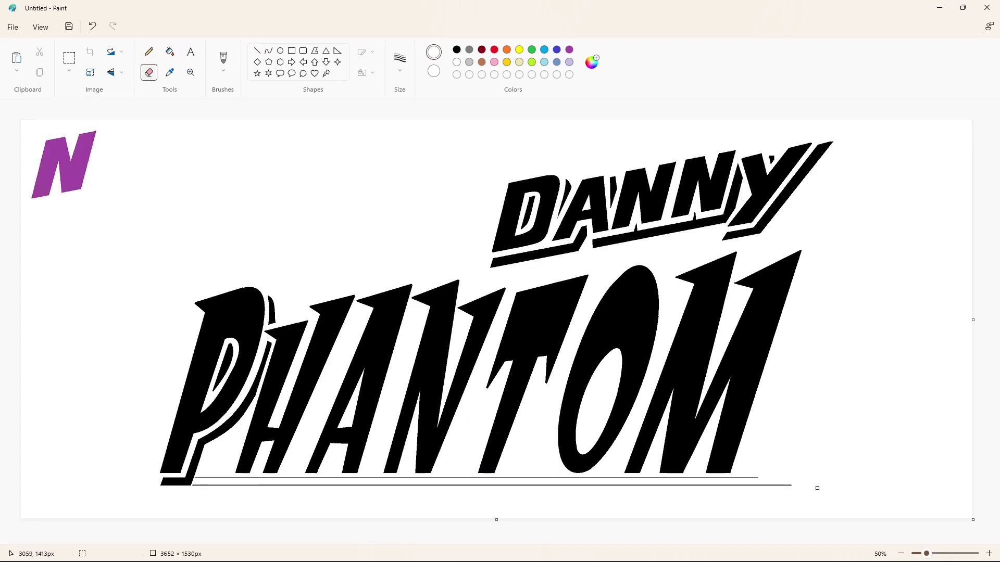
# Step: Draw a slanted triangular sliver about 77 × 179 px with a 3 px outline in the H's upper opening and fill it black
pyautogui.click(315, 51)
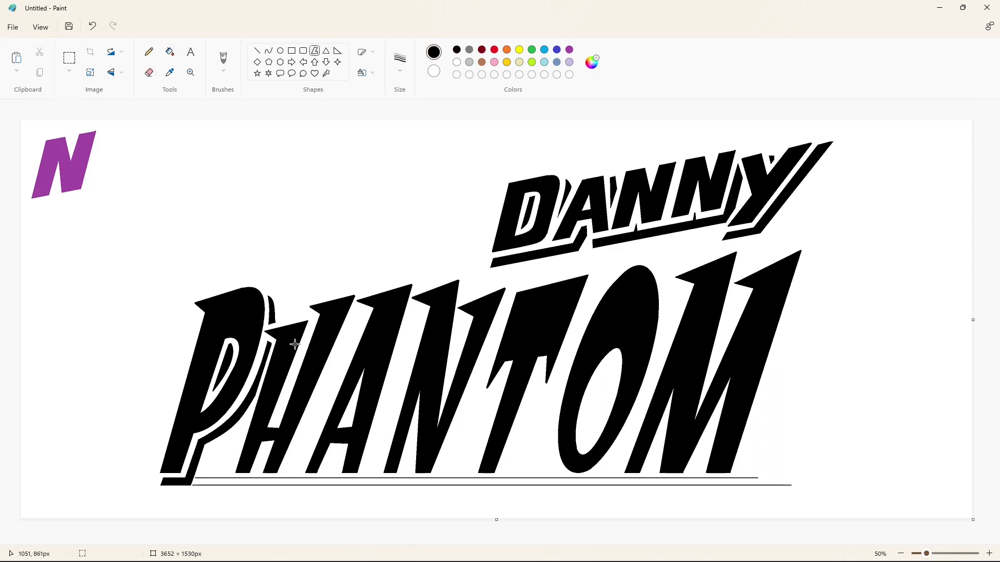
pyautogui.moveTo(289, 383); pyautogui.dragTo(272, 422)
pyautogui.hotkey('ctrl', 'z')
pyautogui.click(400, 61)
pyautogui.click(408, 119)
pyautogui.moveTo(291, 378); pyautogui.dragTo(271, 422)
pyautogui.hotkey('ctrl', 'z')
pyautogui.click(291, 376)
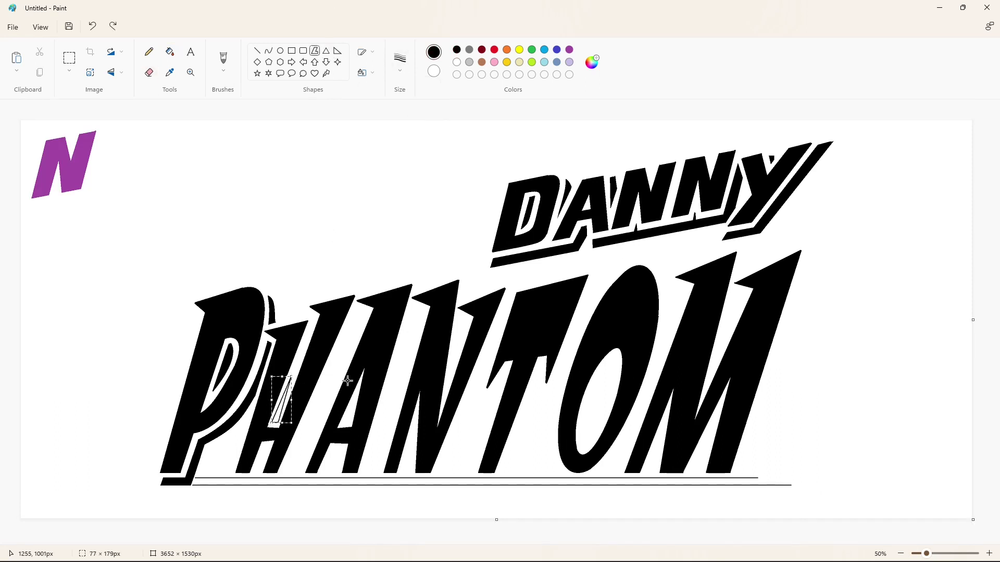
pyautogui.click(170, 52)
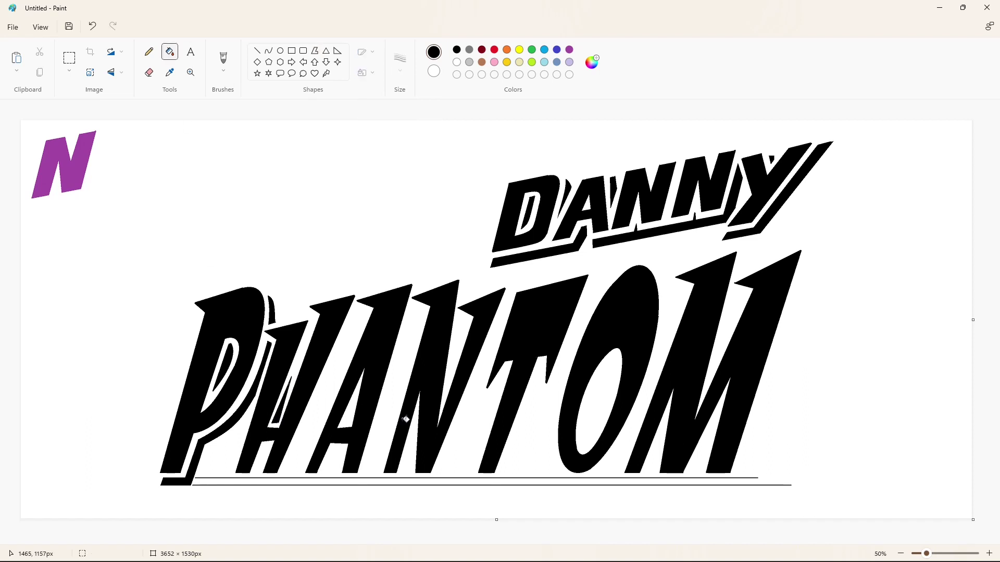
# Step: Draw short slanted black lines across the guide lines beneath the H's feet as shadow edges
pyautogui.click(257, 50)
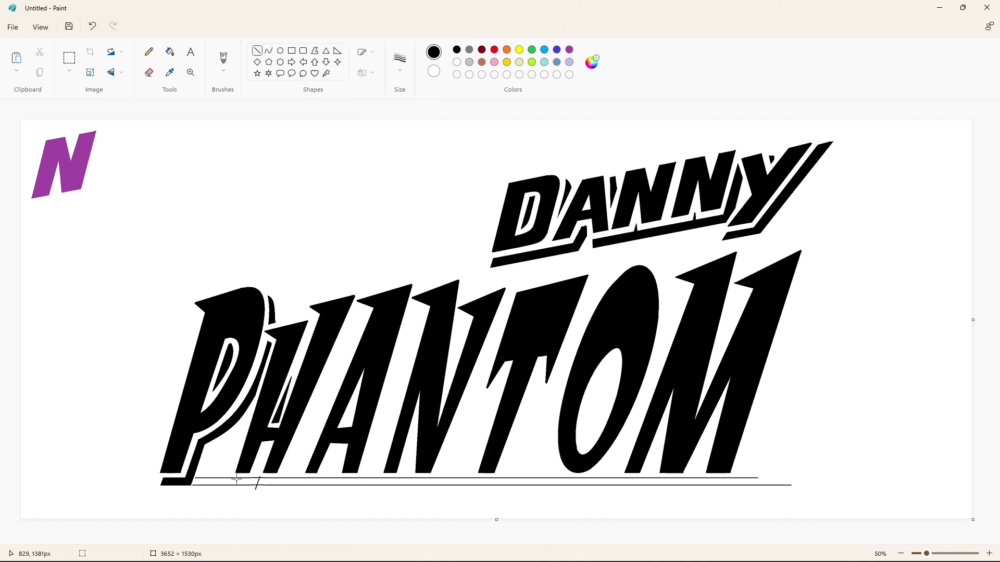
pyautogui.moveTo(238, 477); pyautogui.dragTo(234, 490)
pyautogui.moveTo(289, 475); pyautogui.dragTo(284, 489)
pyautogui.hotkey('ctrl', 'z')
pyautogui.moveTo(264, 449)
pyautogui.mouseDown()
pyautogui.moveTo(248, 484)
pyautogui.moveTo(259, 493)
pyautogui.mouseUp()
# Step: Outline the shadow along the H's right leg with two long slanted lines and a short closed top beside the A
pyautogui.moveTo(356, 305); pyautogui.dragTo(277, 482)
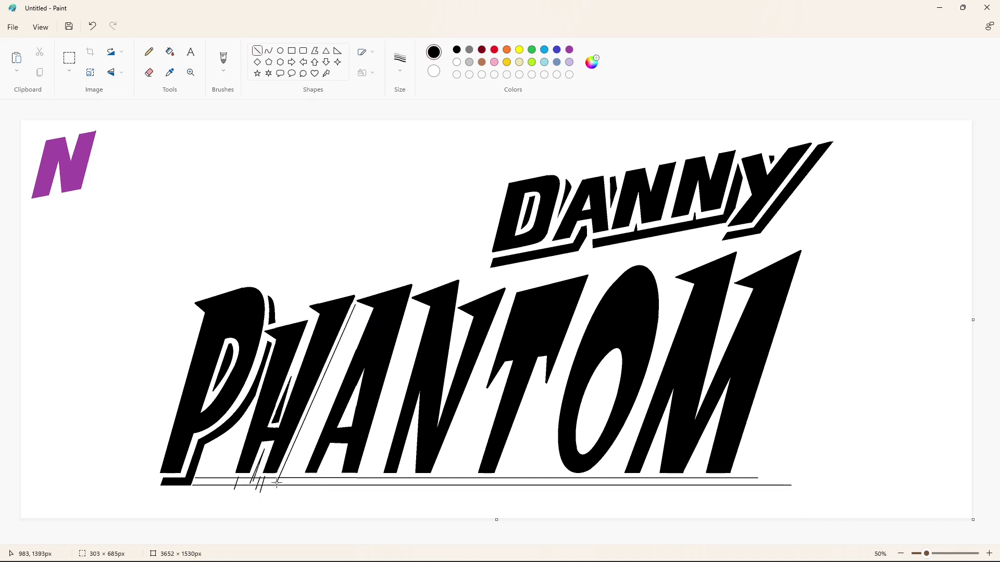
pyautogui.moveTo(356, 305)
pyautogui.mouseDown()
pyautogui.moveTo(368, 310)
pyautogui.moveTo(354, 310)
pyautogui.moveTo(282, 493)
pyautogui.mouseUp()
pyautogui.click(403, 318)
pyautogui.click(418, 313)
pyautogui.click(381, 451)
# Step: Fill the H's right-side shadow and the shadow strips beneath its feet with black
pyautogui.click(169, 52)
pyautogui.click(310, 420)
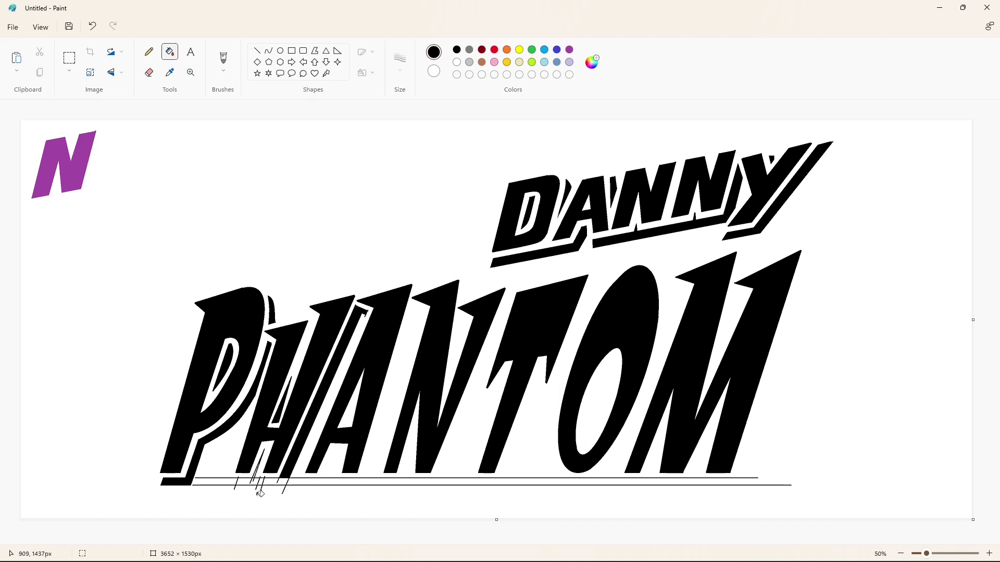
pyautogui.click(256, 479)
# Step: Separate the H's foot shadows from the guide lines and overhanging ends with 5 px white lines
pyautogui.keyDown('ctrl'); pyautogui.scroll(2, 331, 427); pyautogui.keyUp('ctrl')
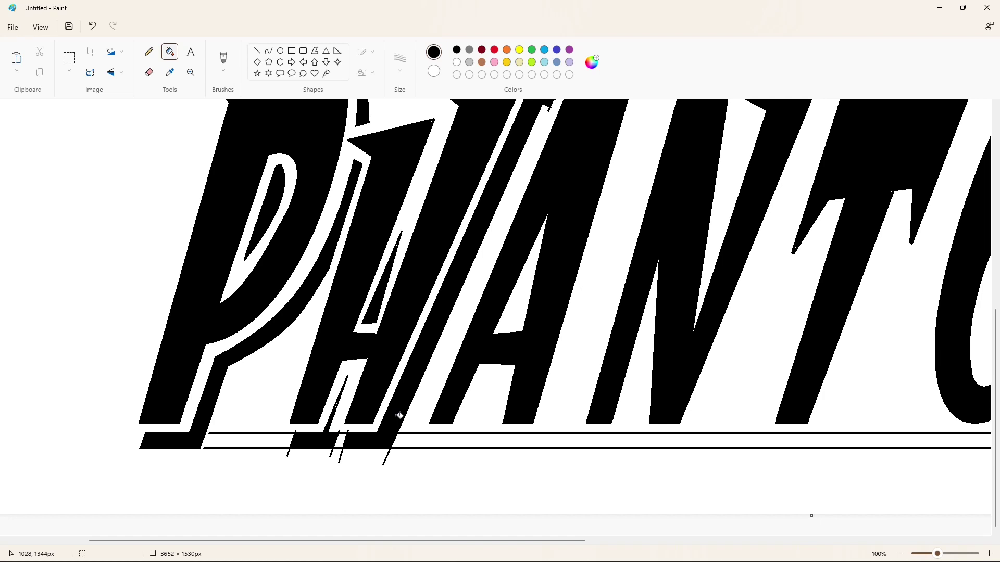
pyautogui.click(257, 51)
pyautogui.click(400, 61)
pyautogui.click(414, 145)
pyautogui.click(457, 62)
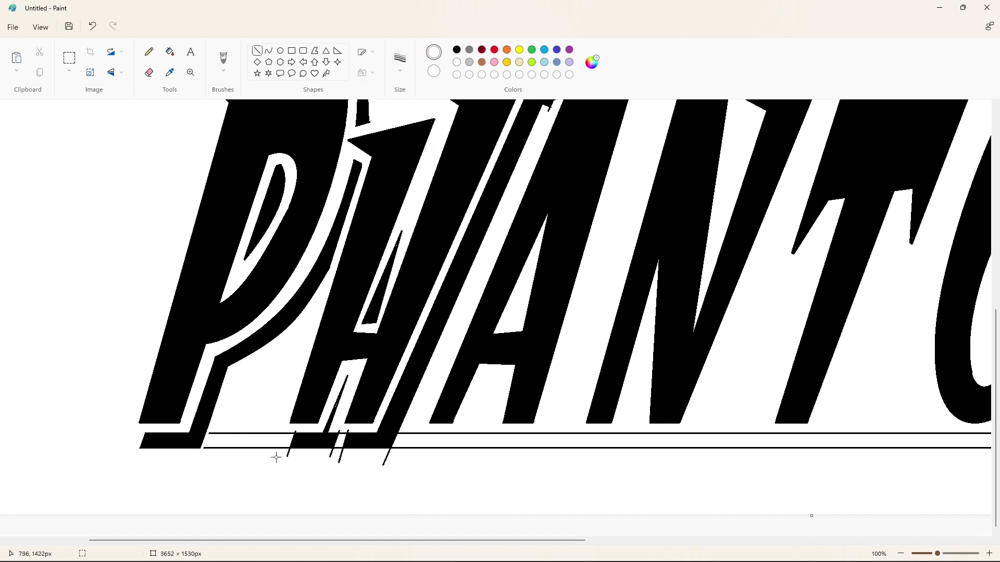
pyautogui.moveTo(285, 451); pyautogui.dragTo(413, 451)
pyautogui.click(339, 433)
pyautogui.moveTo(346, 430); pyautogui.dragTo(280, 431)
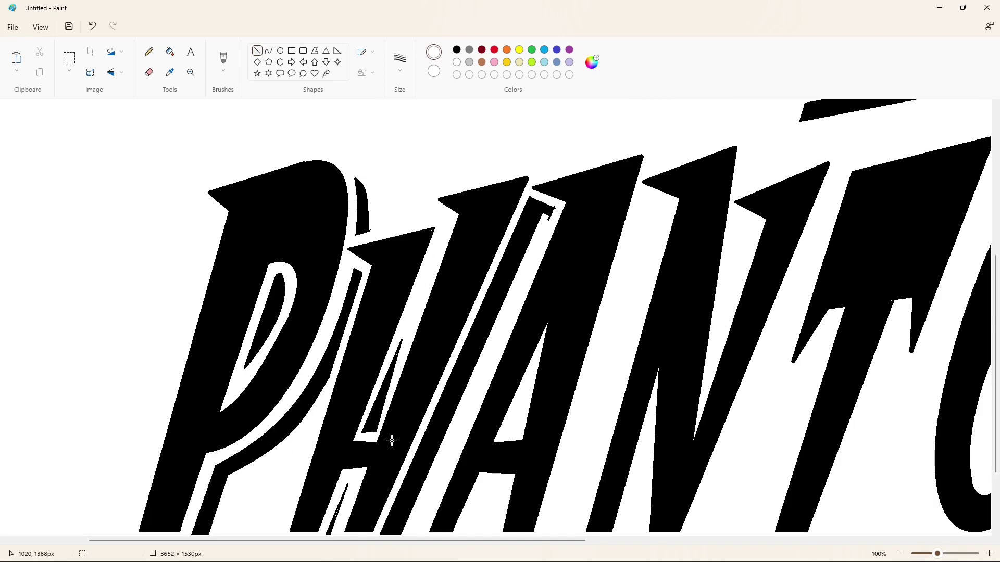
pyautogui.moveTo(404, 429); pyautogui.dragTo(392, 454)
pyautogui.moveTo(345, 432); pyautogui.dragTo(286, 456)
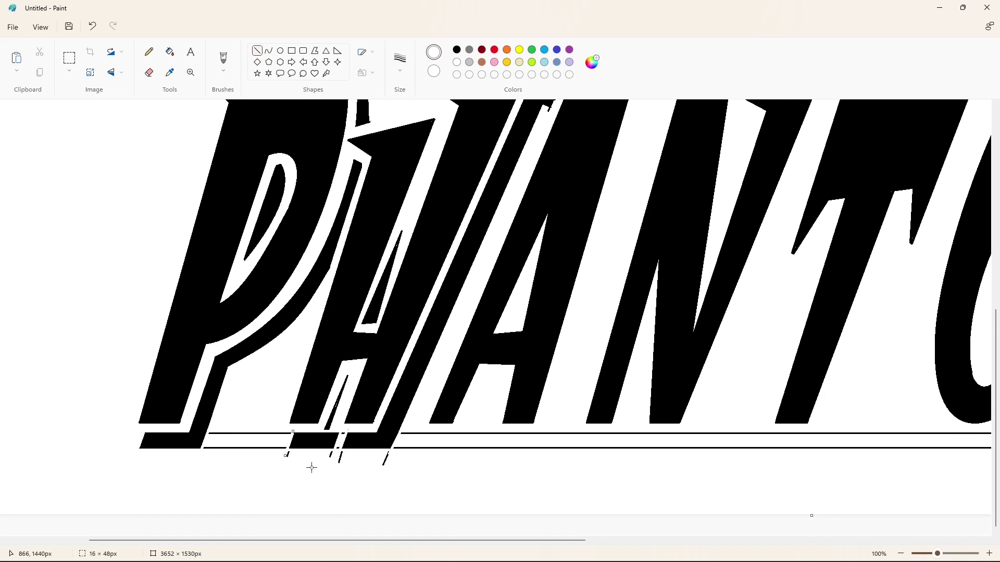
# Step: Clear the leftover guide-line pieces and stray line ends around the H's foot shadows by filling them with white
pyautogui.click(169, 52)
pyautogui.click(284, 433)
pyautogui.click(285, 448)
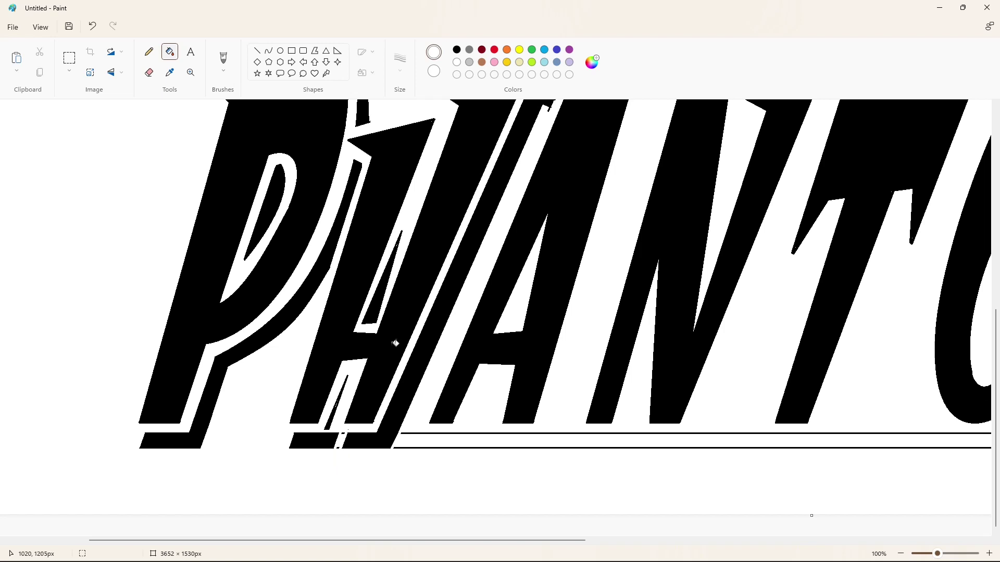
pyautogui.click(149, 51)
pyautogui.click(149, 73)
# Step: Trim the hooked top of the H's right-side shadow beside the A with short white lines
pyautogui.scroll(2, 408, 179)
pyautogui.click(258, 51)
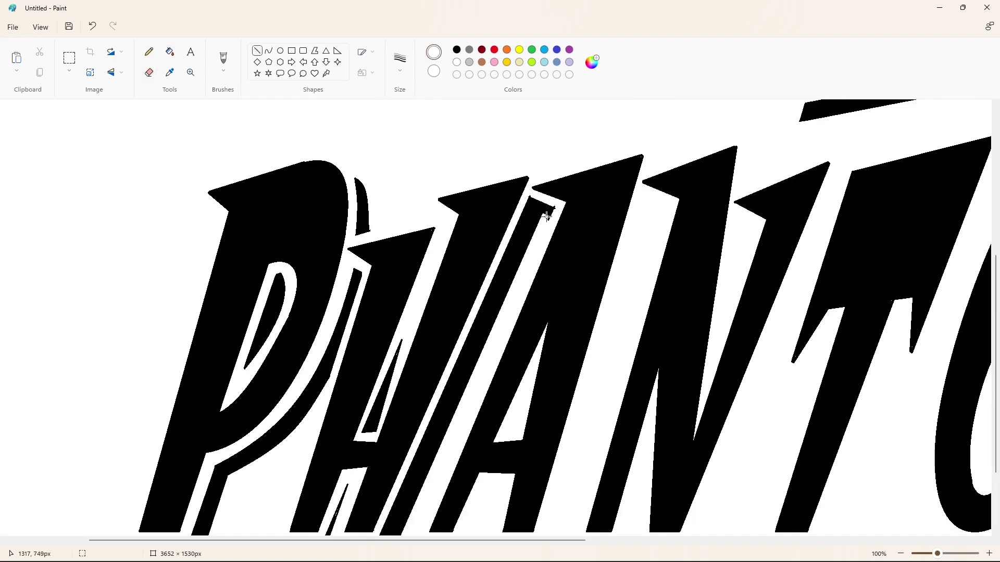
pyautogui.click(581, 219)
pyautogui.moveTo(547, 216); pyautogui.dragTo(527, 195)
pyautogui.click(574, 229)
pyautogui.scroll(-2, 583, 180)
pyautogui.click(149, 52)
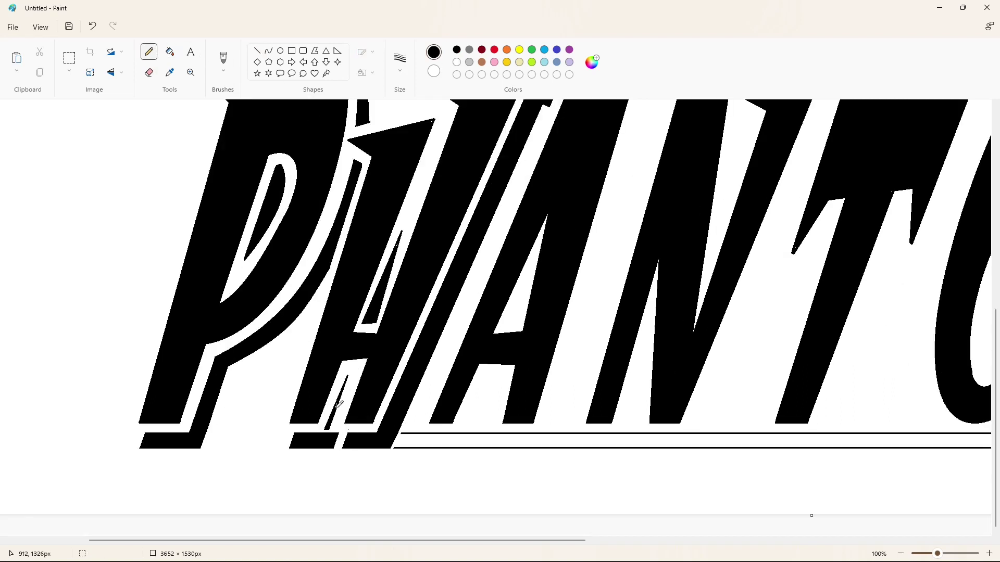
pyautogui.scroll(2, 471, 469)
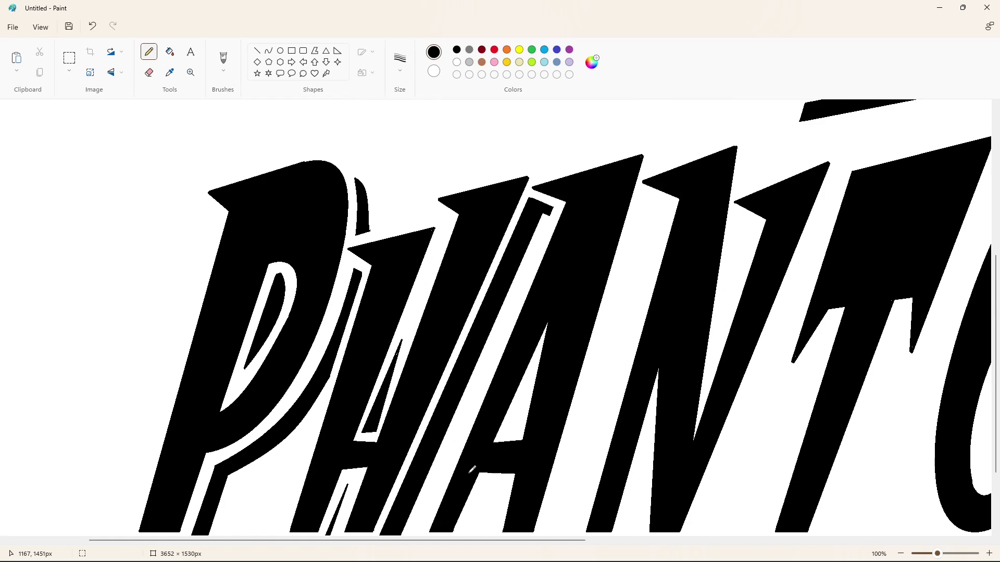
pyautogui.scroll(-2, 479, 448)
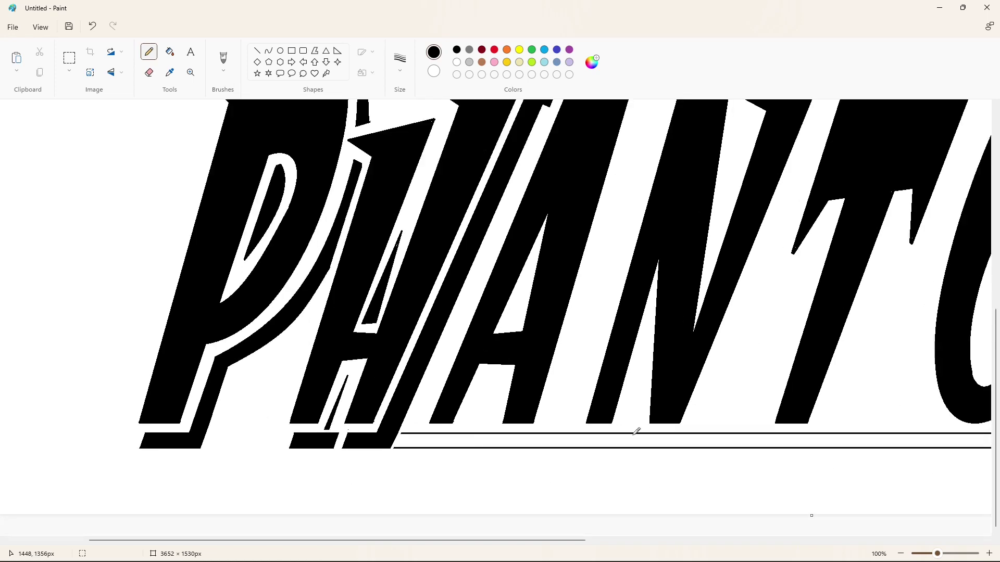
pyautogui.scroll(2, 737, 461)
pyautogui.scroll(-2, 416, 281)
# Step: Outline the shadow along the A's right leg with two long slanted black lines and a short closed top beside the N
pyautogui.click(257, 51)
pyautogui.scroll(-3, 821, 487)
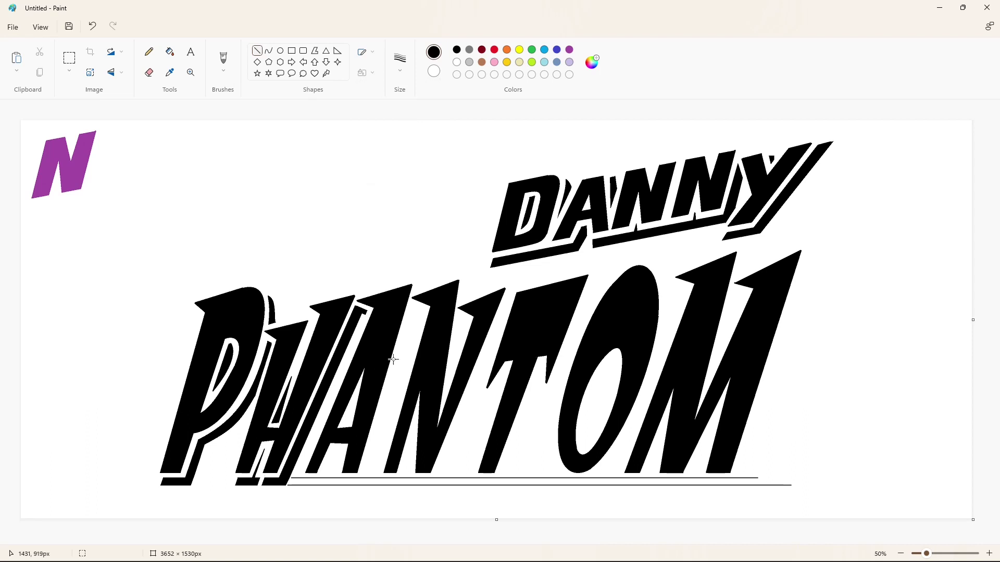
pyautogui.moveTo(412, 305); pyautogui.dragTo(364, 495)
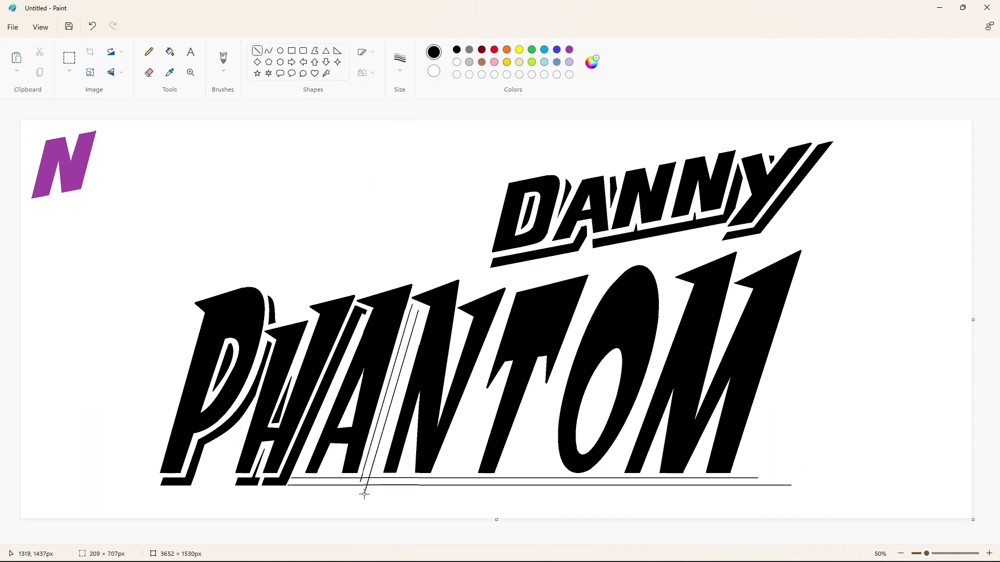
pyautogui.click(443, 423)
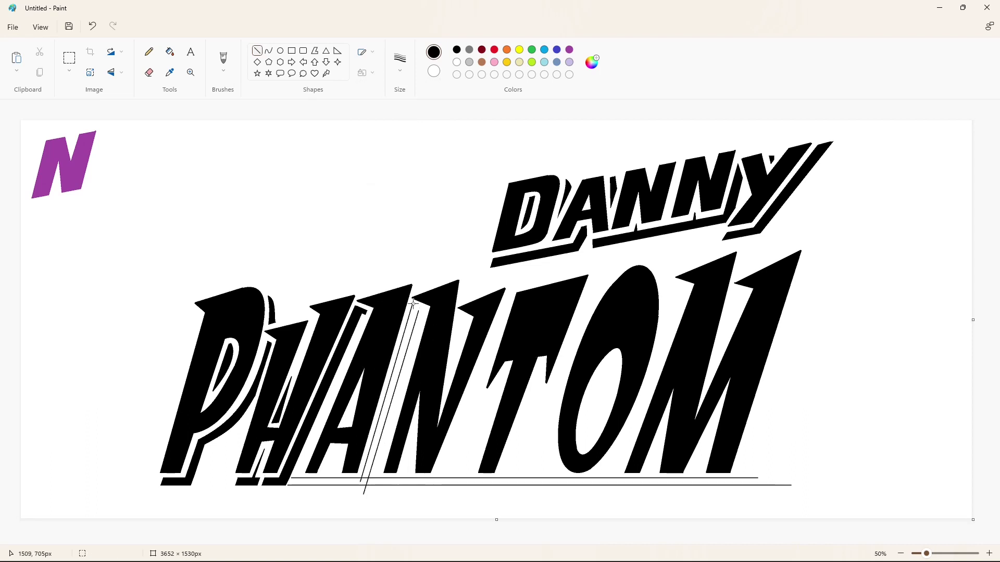
pyautogui.moveTo(412, 305)
pyautogui.mouseDown()
pyautogui.moveTo(425, 308)
pyautogui.moveTo(417, 311)
pyautogui.mouseUp()
pyautogui.click(426, 317)
pyautogui.click(432, 318)
pyautogui.click(477, 308)
# Step: Draw slanted black lines between the A's legs and across the guide lines beneath its feet as shadow edges
pyautogui.moveTo(344, 478); pyautogui.dragTo(339, 490)
pyautogui.moveTo(341, 449); pyautogui.dragTo(318, 501)
pyautogui.moveTo(333, 450); pyautogui.dragTo(302, 489)
# Step: Fill the A's right-side shadow, the shadow between its legs and the strips beneath its feet with black
pyautogui.click(956, 553)
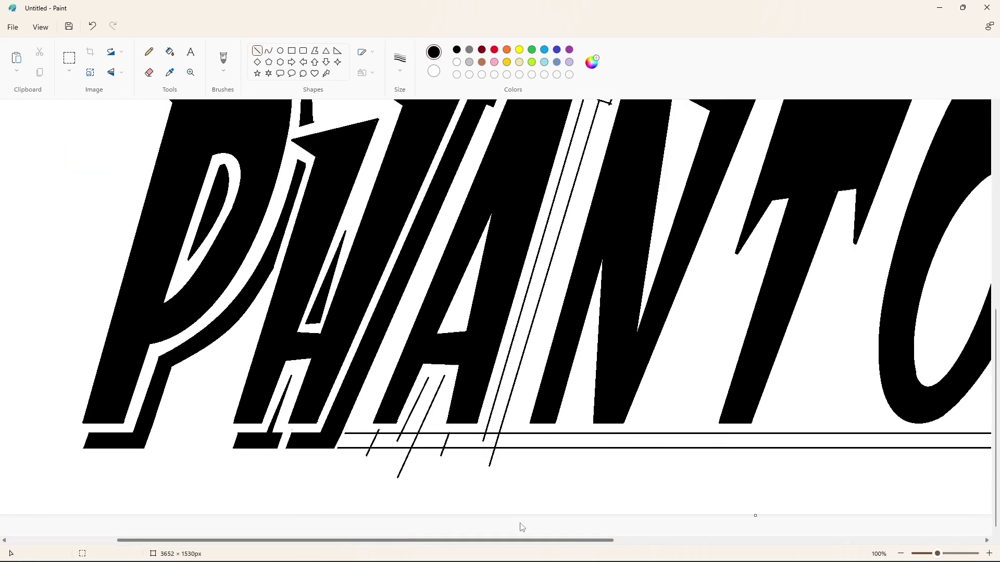
pyautogui.click(169, 51)
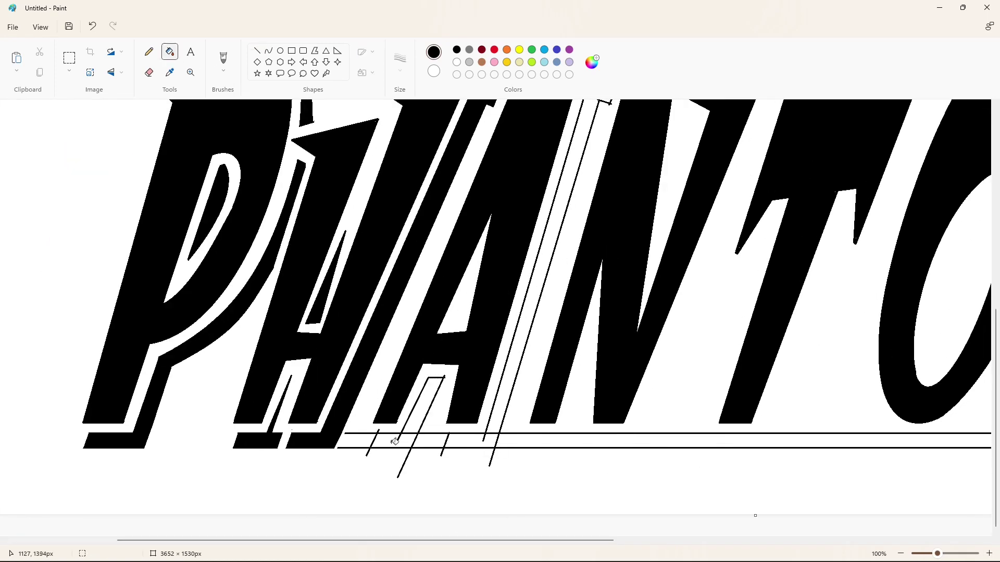
pyautogui.click(394, 442)
pyautogui.click(419, 417)
pyautogui.click(469, 440)
# Step: Draw a small polygon shadow inside the A's counter and fill it with black
pyautogui.click(901, 554)
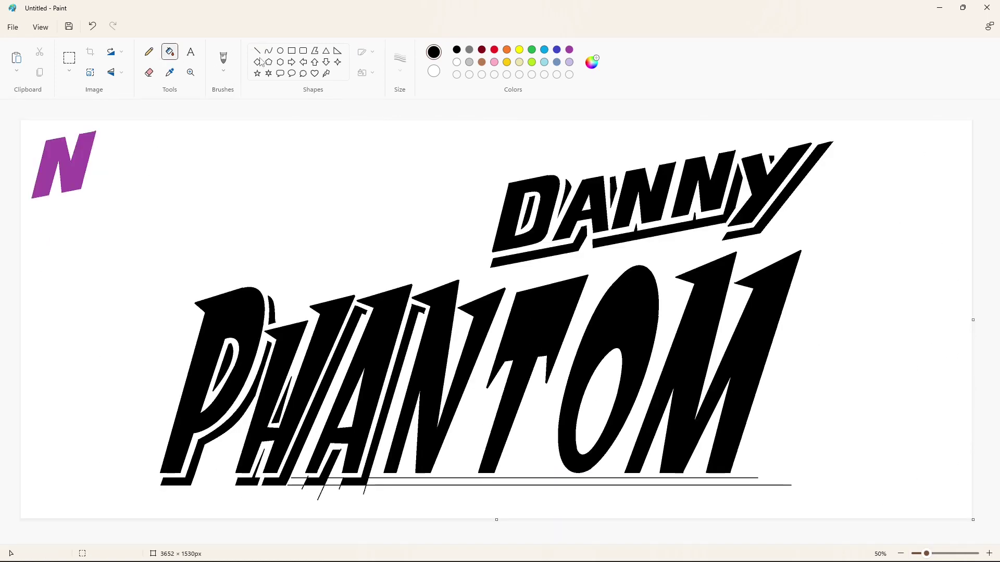
pyautogui.click(315, 51)
pyautogui.moveTo(351, 409); pyautogui.dragTo(344, 422)
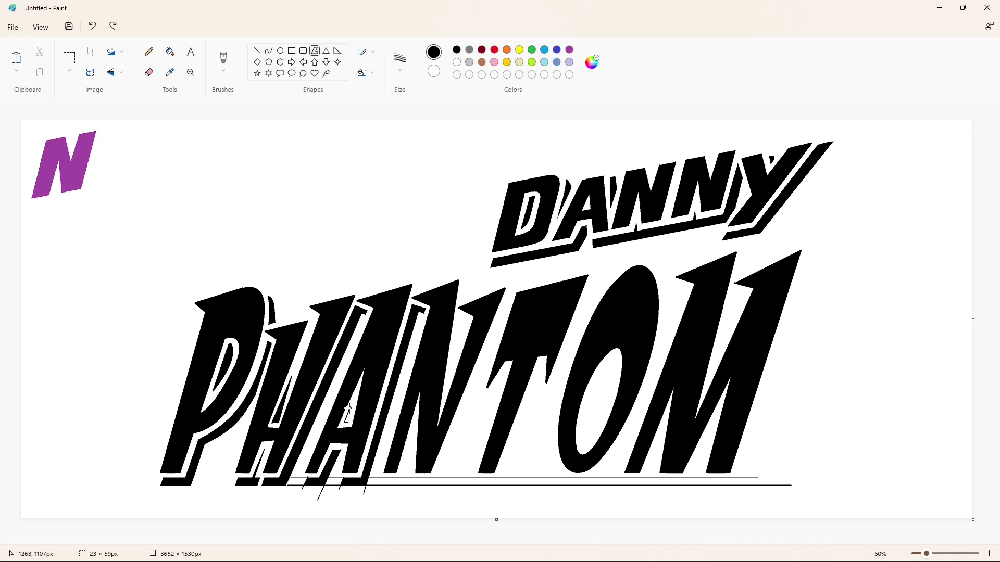
pyautogui.click(349, 409)
pyautogui.click(386, 401)
pyautogui.click(170, 52)
pyautogui.click(347, 420)
# Step: Separate the A's foot shadows from the guide lines and overhanging ends with straight white lines
pyautogui.click(989, 554)
pyautogui.scroll(-4, 530, 281)
pyautogui.moveTo(440, 541); pyautogui.dragTo(576, 541)
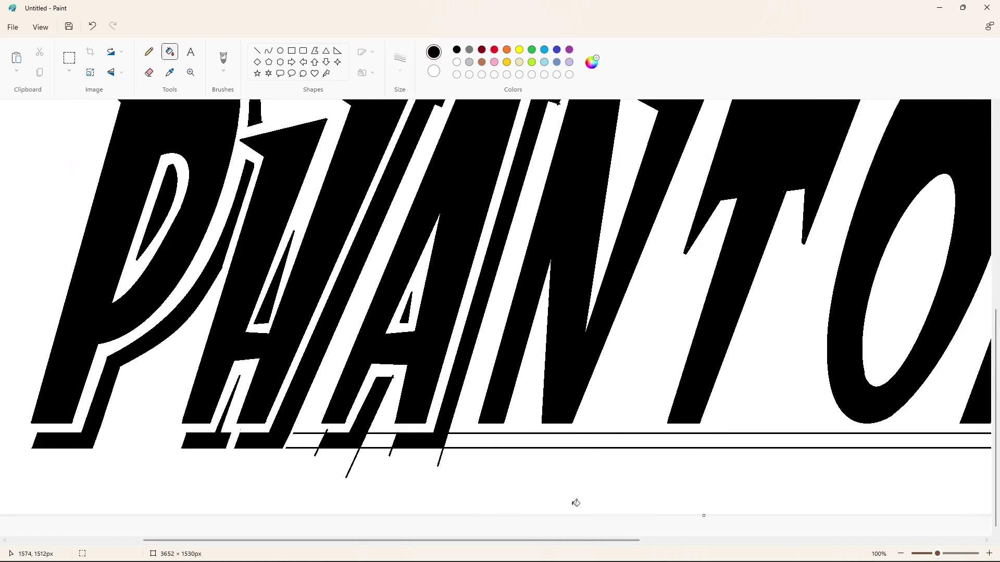
pyautogui.scroll(2, 576, 503)
pyautogui.click(256, 51)
pyautogui.click(457, 62)
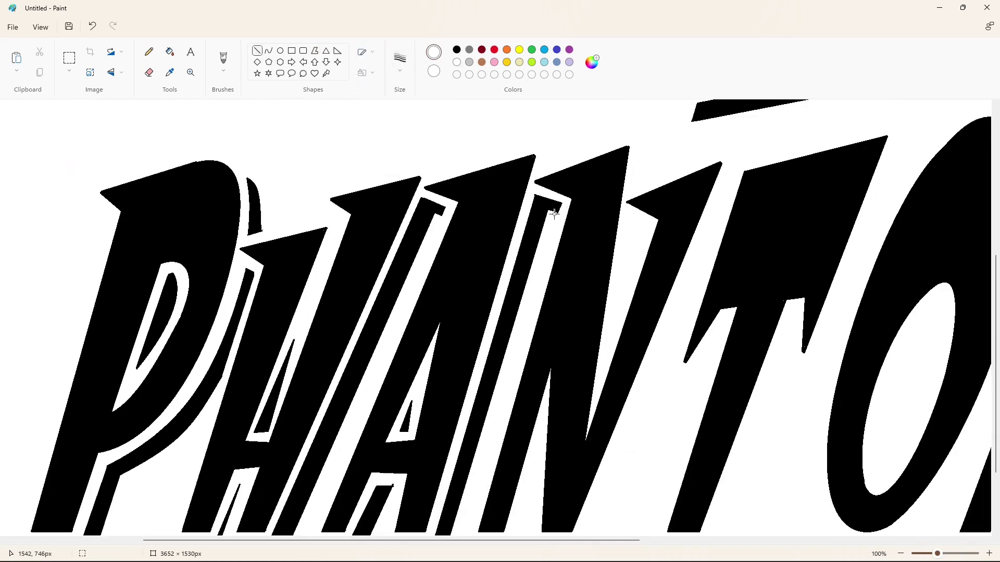
pyautogui.scroll(-2, 325, 452)
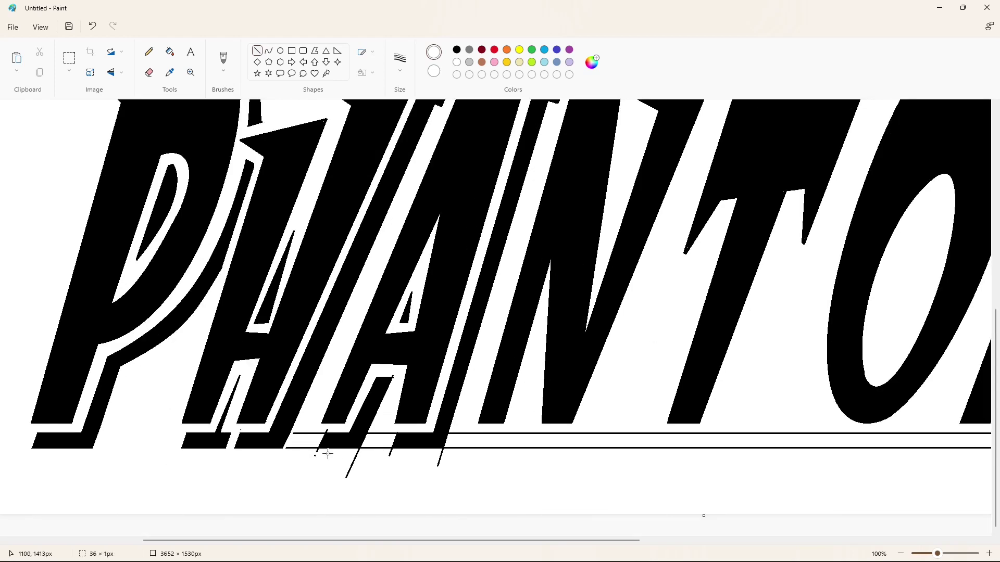
pyautogui.moveTo(328, 454); pyautogui.dragTo(472, 454)
pyautogui.moveTo(336, 430); pyautogui.dragTo(325, 430)
pyautogui.moveTo(389, 375); pyautogui.dragTo(400, 374)
pyautogui.moveTo(374, 425); pyautogui.dragTo(355, 465)
pyautogui.moveTo(325, 430); pyautogui.dragTo(311, 458)
pyautogui.moveTo(455, 425); pyautogui.dragTo(446, 460)
# Step: Fill the leftover guide-line pieces and stray line ends around the A's foot shadows with white
pyautogui.click(170, 52)
pyautogui.click(307, 433)
pyautogui.click(299, 448)
pyautogui.click(317, 454)
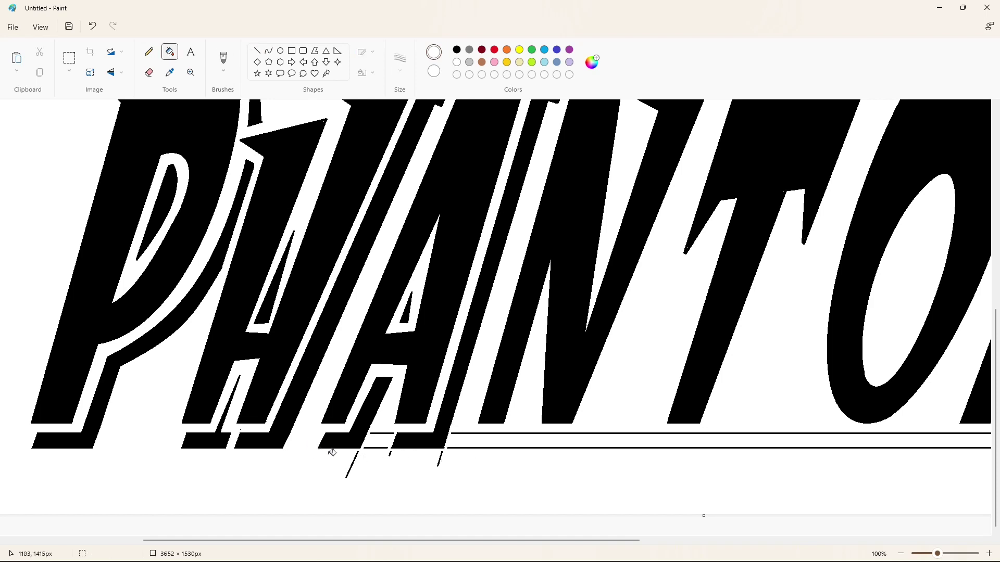
pyautogui.click(353, 464)
pyautogui.click(378, 448)
pyautogui.click(383, 432)
pyautogui.click(391, 454)
pyautogui.click(440, 458)
# Step: Draw 3 px black lines for a narrow wedge between the N's legs and slanted shadow edges beneath its left foot
pyautogui.scroll(2, 510, 407)
pyautogui.scroll(-2, 802, 470)
pyautogui.scroll(-1, 686, 432)
pyautogui.click(257, 51)
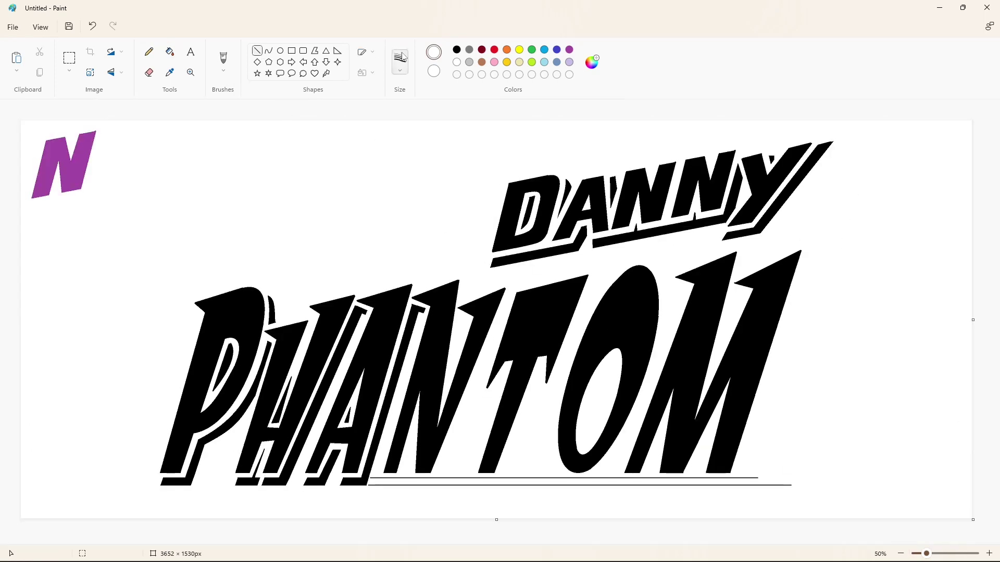
pyautogui.click(404, 57)
pyautogui.click(410, 114)
pyautogui.moveTo(411, 435); pyautogui.dragTo(400, 479)
pyautogui.moveTo(411, 435)
pyautogui.mouseDown()
pyautogui.moveTo(403, 489)
pyautogui.moveTo(382, 490)
pyautogui.mouseUp()
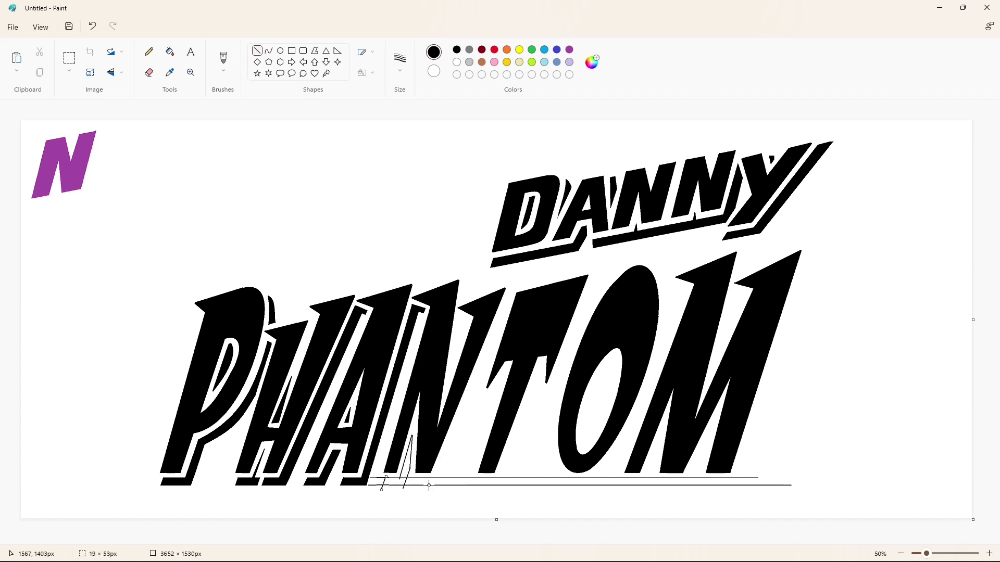
# Step: Outline the shadow along the N's right side with two long slanted lines, plus a small four-sided shape between its two peaks
pyautogui.moveTo(508, 290); pyautogui.dragTo(433, 483)
pyautogui.moveTo(508, 290)
pyautogui.mouseDown()
pyautogui.moveTo(436, 493)
pyautogui.moveTo(418, 477)
pyautogui.moveTo(417, 488)
pyautogui.mouseUp()
pyautogui.click(508, 447)
pyautogui.click(481, 445)
pyautogui.moveTo(464, 283)
pyautogui.mouseDown()
pyautogui.moveTo(461, 301)
pyautogui.moveTo(470, 282)
pyautogui.moveTo(471, 298)
pyautogui.mouseUp()
pyautogui.click(484, 291)
pyautogui.click(483, 327)
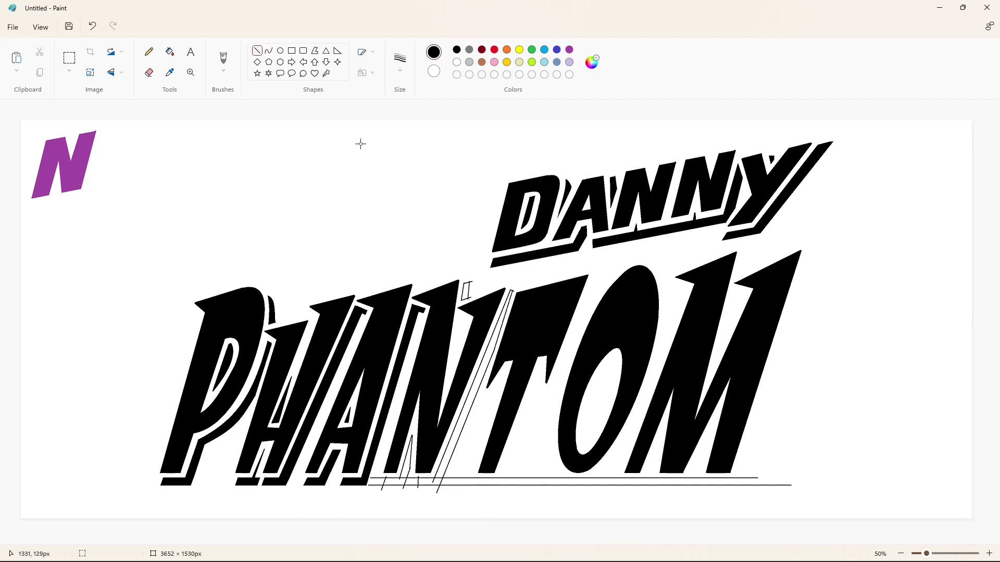
# Step: Draw a narrow triangular shadow outline in the N's upper notch with the polygon tool
pyautogui.click(315, 51)
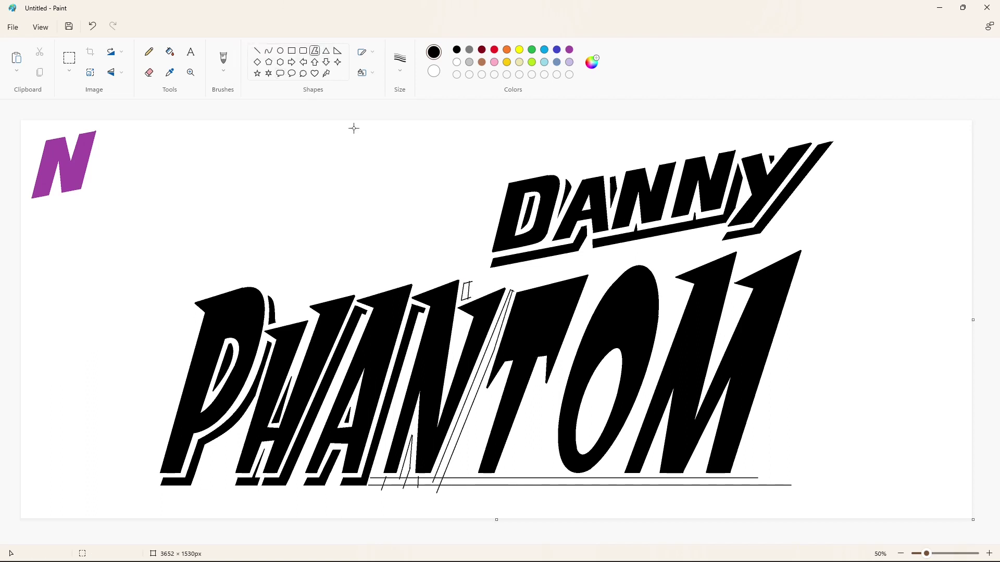
pyautogui.moveTo(459, 315); pyautogui.dragTo(451, 373)
pyautogui.click(468, 319)
pyautogui.click(459, 316)
pyautogui.click(521, 320)
# Step: Fill the N's notch, right-side, leg and foot shadow outlines with black
pyautogui.scroll(1, 701, 478)
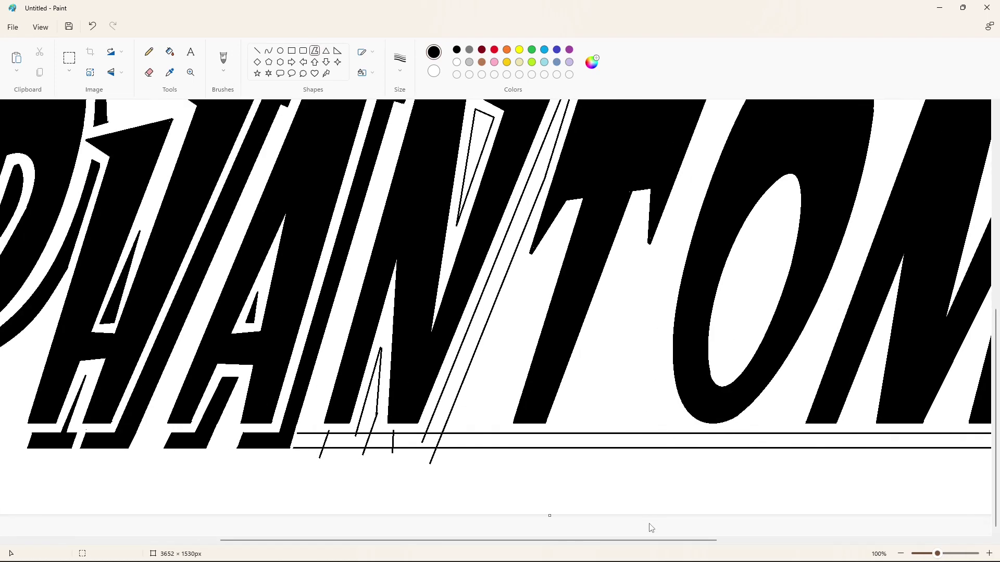
pyautogui.click(169, 51)
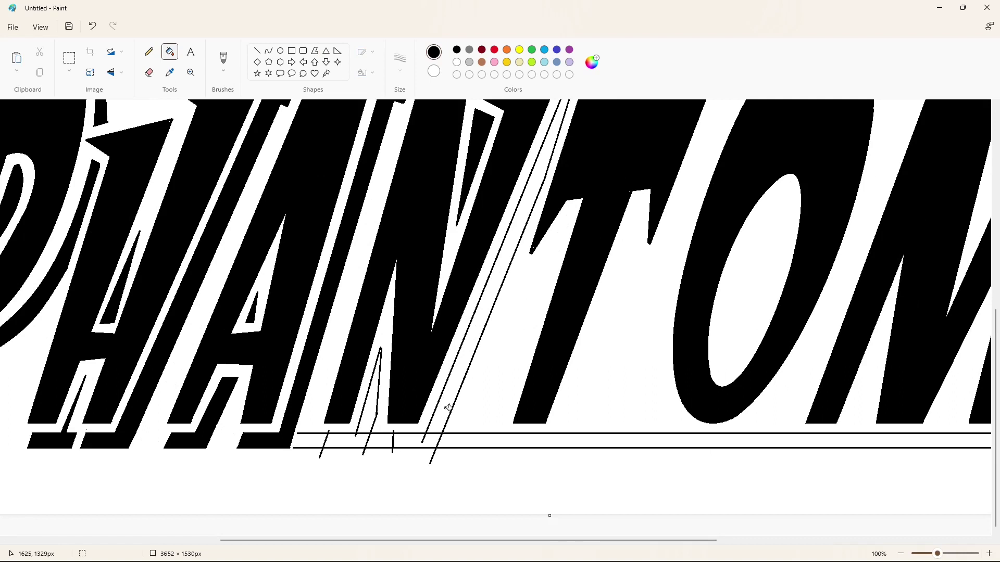
pyautogui.click(417, 441)
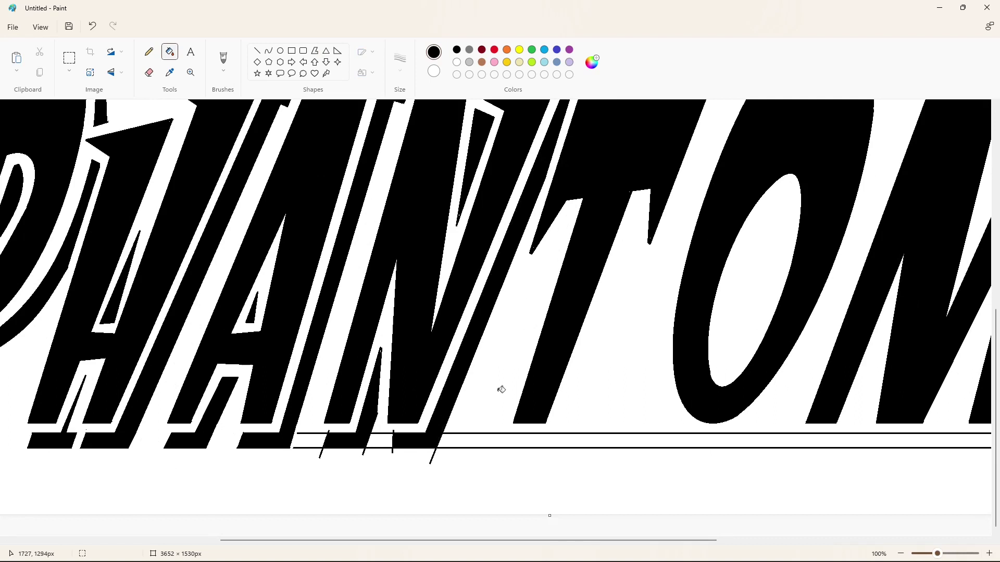
# Step: Clean up the upper edges of the N's shadow pieces with thicker white lines
pyautogui.click(257, 52)
pyautogui.click(400, 63)
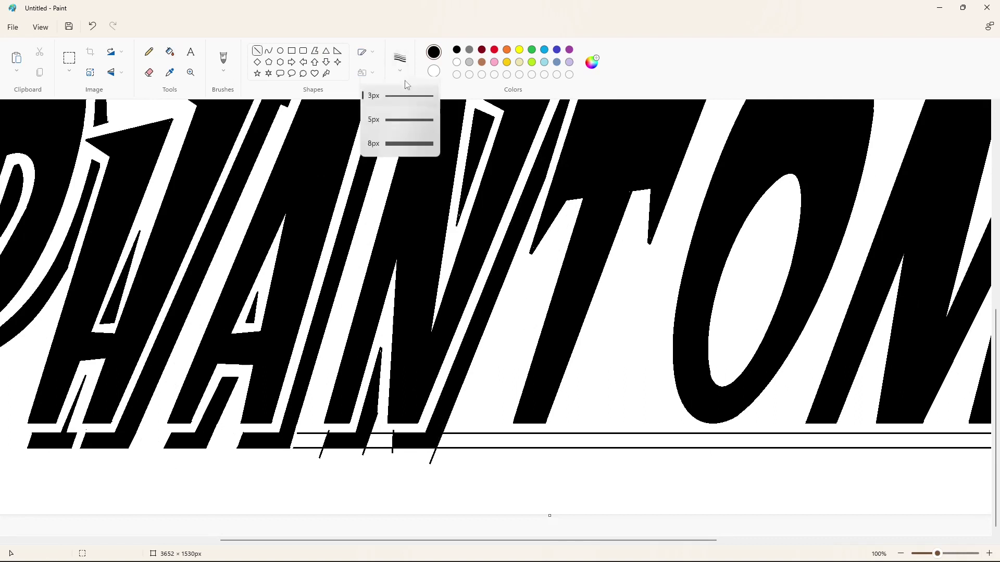
pyautogui.click(403, 160)
pyautogui.click(457, 62)
pyautogui.scroll(2, 554, 307)
pyautogui.moveTo(494, 148)
pyautogui.mouseDown()
pyautogui.moveTo(507, 146)
pyautogui.moveTo(495, 185)
pyautogui.moveTo(501, 143)
pyautogui.mouseUp()
pyautogui.click(528, 157)
pyautogui.click(529, 161)
pyautogui.click(521, 155)
pyautogui.scroll(-2, 569, 176)
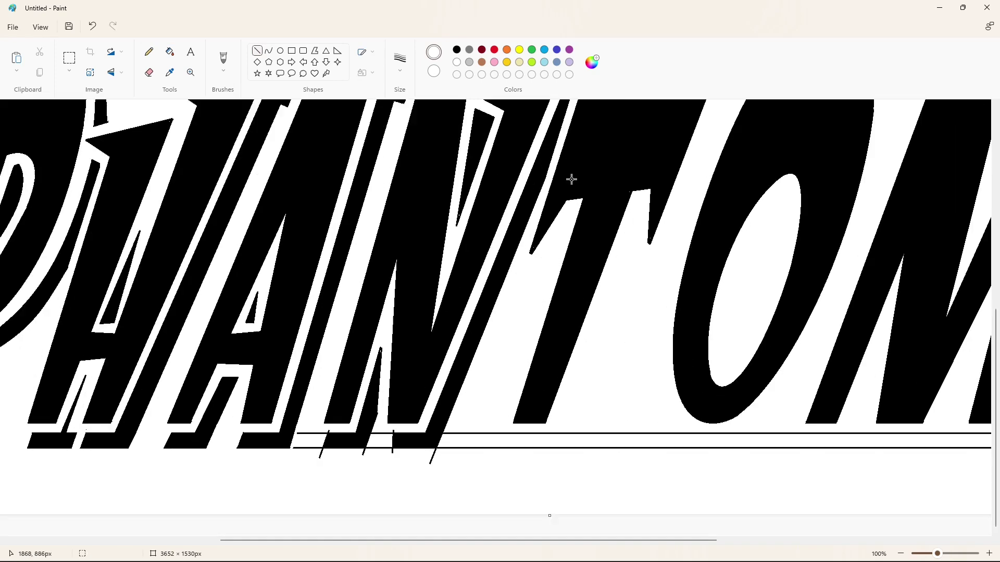
pyautogui.scroll(2, 573, 174)
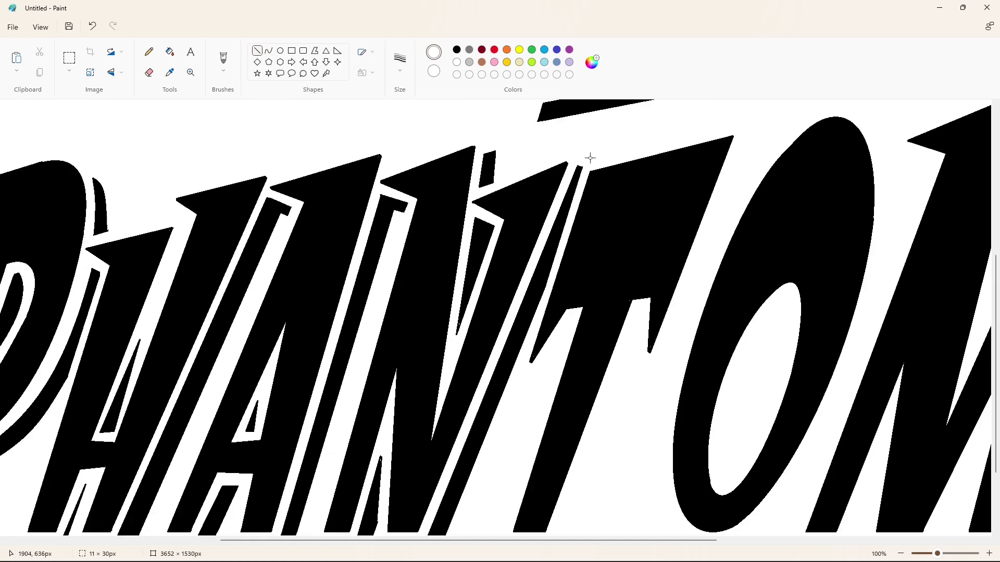
# Step: Separate the N's foot shadows from the guide lines and overhanging ends with straight white lines
pyautogui.scroll(-2, 591, 156)
pyautogui.moveTo(318, 451); pyautogui.dragTo(442, 451)
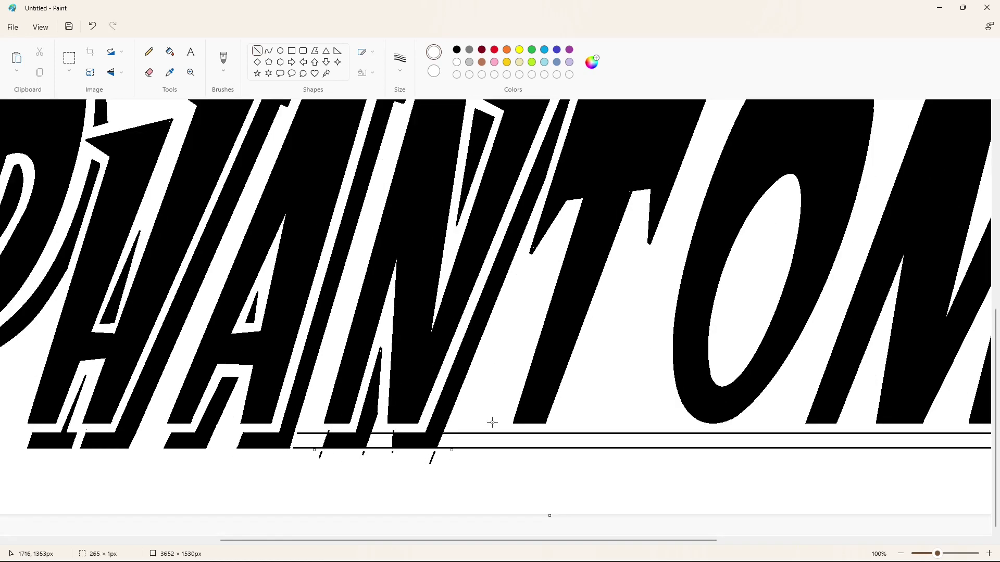
pyautogui.click(491, 422)
pyautogui.moveTo(390, 429); pyautogui.dragTo(390, 430)
pyautogui.moveTo(329, 429); pyautogui.dragTo(313, 465)
pyautogui.moveTo(452, 431); pyautogui.dragTo(431, 463)
pyautogui.moveTo(451, 431); pyautogui.dragTo(447, 424)
pyautogui.click(458, 419)
pyautogui.moveTo(391, 435); pyautogui.dragTo(389, 460)
pyautogui.click(417, 460)
pyautogui.moveTo(380, 412); pyautogui.dragTo(360, 469)
# Step: Remove the leftover guide-line pieces and stray ends around the N's foot shadows, and return to a black Pencil
pyautogui.click(170, 51)
pyautogui.click(312, 433)
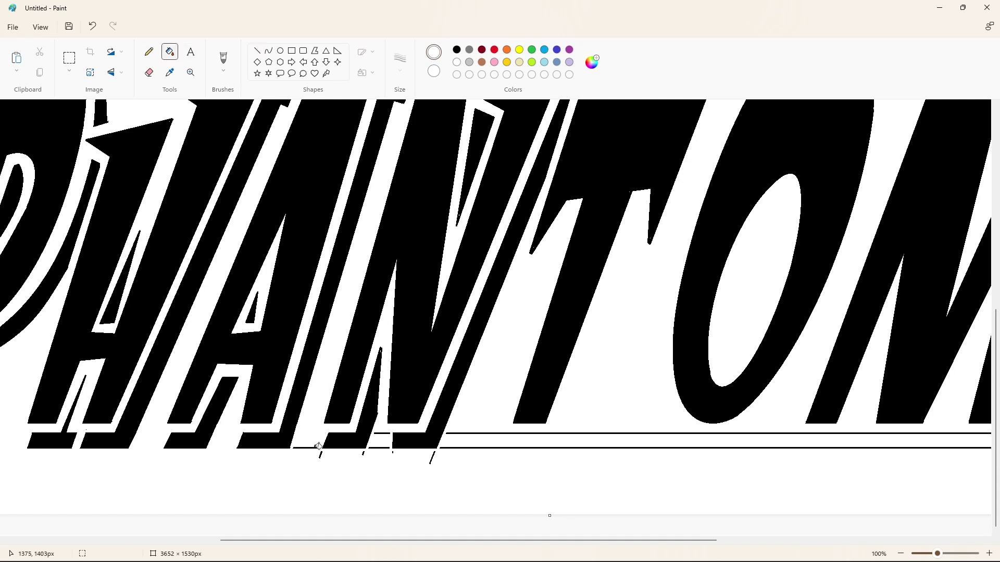
pyautogui.click(312, 448)
pyautogui.click(322, 454)
pyautogui.click(366, 451)
pyautogui.click(432, 458)
pyautogui.click(149, 73)
pyautogui.click(391, 451)
pyautogui.click(149, 52)
pyautogui.click(456, 49)
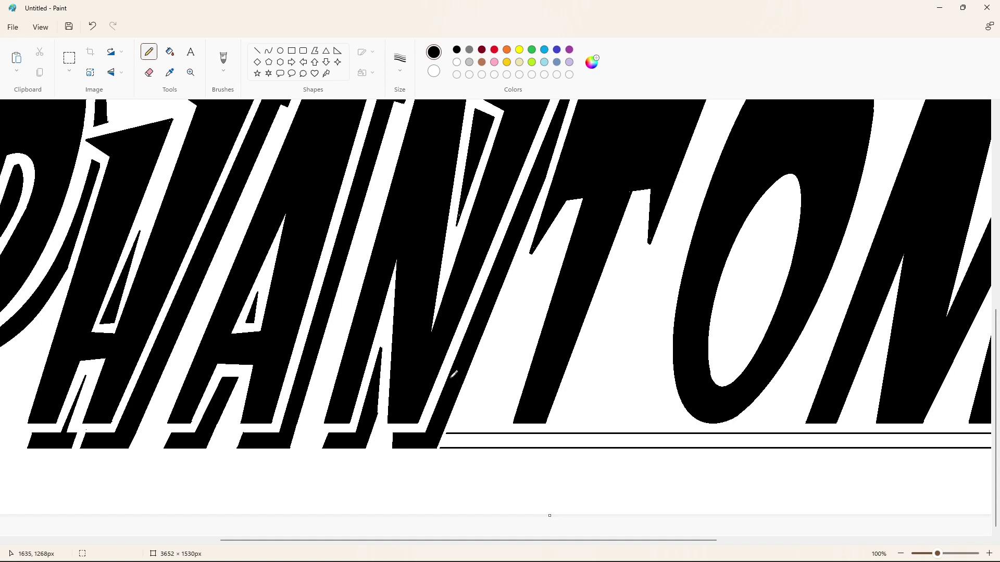
pyautogui.click(900, 554)
pyautogui.click(901, 554)
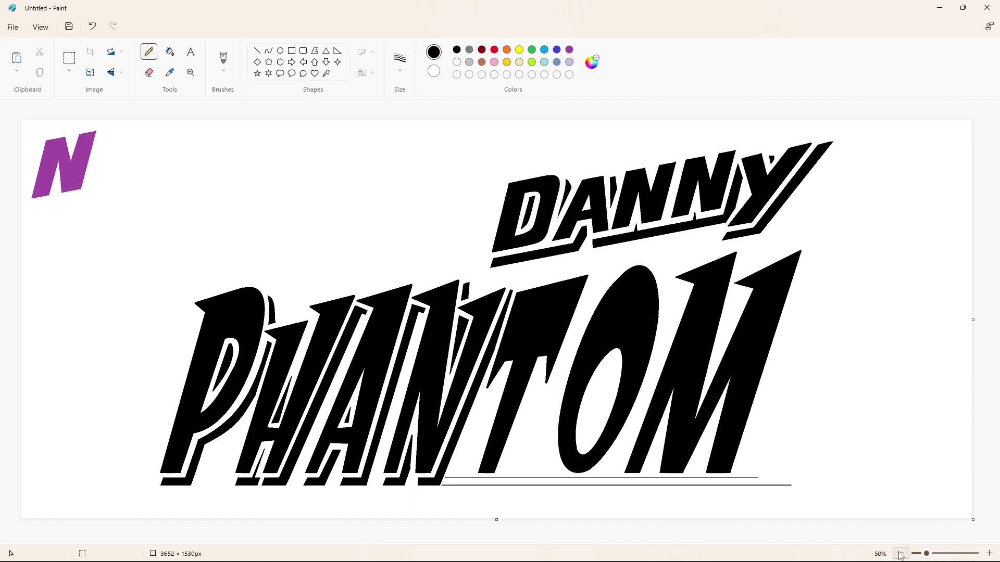
pyautogui.click(989, 553)
pyautogui.click(989, 554)
pyautogui.moveTo(433, 541); pyautogui.dragTo(676, 541)
pyautogui.hotkey('ctrl', '-')
# Step: Draw a four-sided shadow outline beneath the T's left serif with a 3 px black polygon
pyautogui.click(257, 50)
pyautogui.click(400, 58)
pyautogui.click(412, 112)
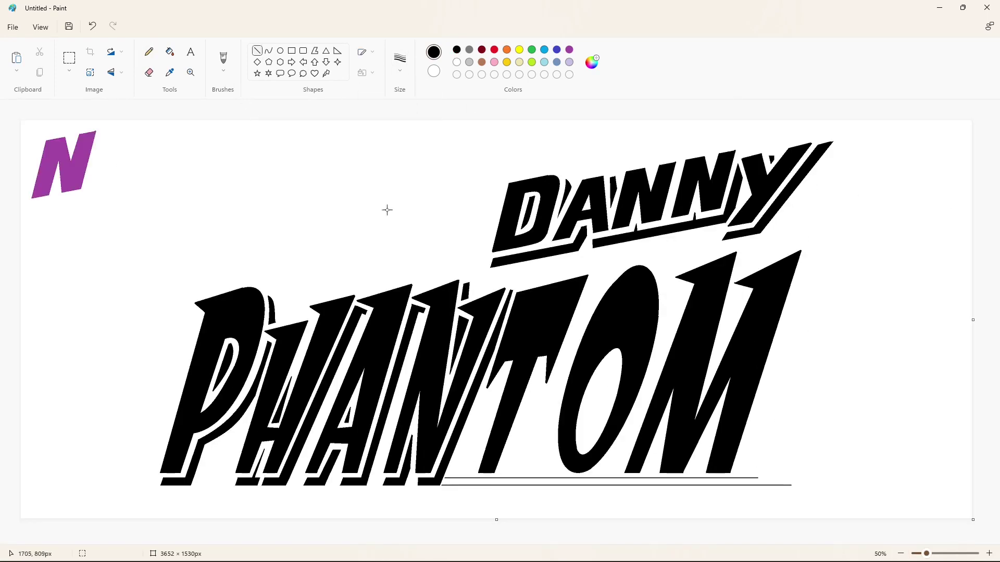
pyautogui.click(315, 50)
pyautogui.moveTo(504, 374); pyautogui.dragTo(487, 396)
pyautogui.click(480, 425)
pyautogui.click(497, 402)
pyautogui.click(504, 374)
pyautogui.click(594, 378)
# Step: Outline the shadow along the right side of the T's stem and mark its left edge across the guide lines
pyautogui.click(257, 50)
pyautogui.moveTo(540, 365); pyautogui.dragTo(498, 481)
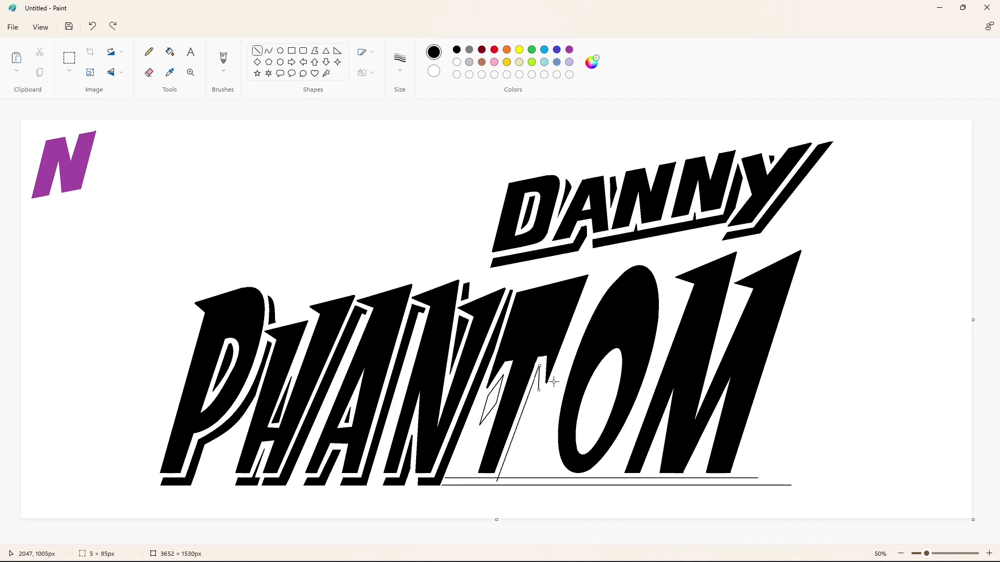
pyautogui.moveTo(538, 392)
pyautogui.mouseDown()
pyautogui.moveTo(500, 493)
pyautogui.moveTo(478, 490)
pyautogui.mouseUp()
# Step: Draw the long slanted edge, lower side and short top of the T's right-arm shadow beside the O
pyautogui.moveTo(593, 281)
pyautogui.mouseDown()
pyautogui.moveTo(544, 396)
pyautogui.moveTo(548, 411)
pyautogui.mouseUp()
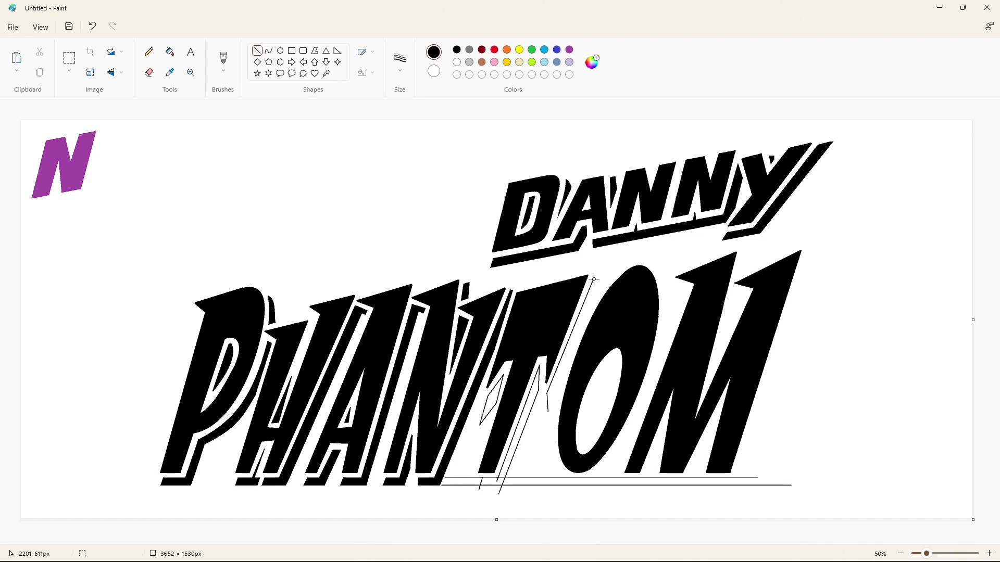
pyautogui.moveTo(594, 280)
pyautogui.mouseDown()
pyautogui.moveTo(602, 277)
pyautogui.moveTo(560, 384)
pyautogui.mouseUp()
pyautogui.click(613, 277)
pyautogui.click(619, 295)
# Step: Close the T's right-arm shadow with a curve following the O's edge and a straight line to its lower tip
pyautogui.click(279, 53)
pyautogui.click(269, 52)
pyautogui.moveTo(567, 350); pyautogui.dragTo(564, 329)
pyautogui.click(552, 318)
pyautogui.click(257, 51)
pyautogui.moveTo(561, 385); pyautogui.dragTo(548, 412)
pyautogui.click(529, 388)
# Step: Fill the T's serif, stem, right-arm and foot shadow outlines with black
pyautogui.click(170, 52)
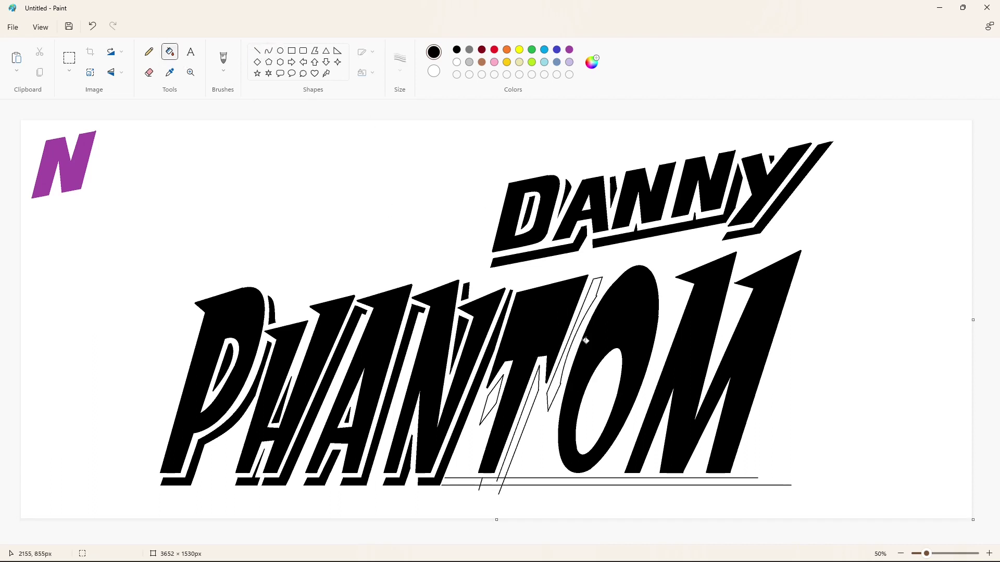
pyautogui.click(493, 398)
pyautogui.click(531, 397)
pyautogui.click(554, 387)
pyautogui.click(989, 554)
pyautogui.scroll(-10, 750, 485)
pyautogui.moveTo(458, 540); pyautogui.dragTo(667, 516)
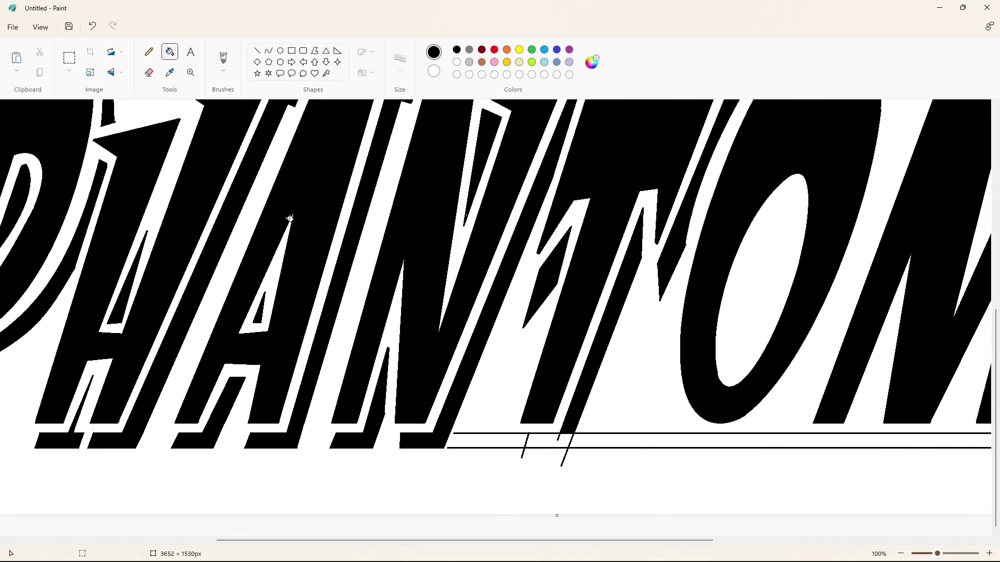
pyautogui.click(546, 441)
# Step: Cut the guide lines away from the T's foot shadow with white straight lines
pyautogui.click(257, 51)
pyautogui.click(400, 63)
pyautogui.click(416, 138)
pyautogui.click(456, 63)
pyautogui.scroll(2, 505, 363)
pyautogui.scroll(-2, 503, 364)
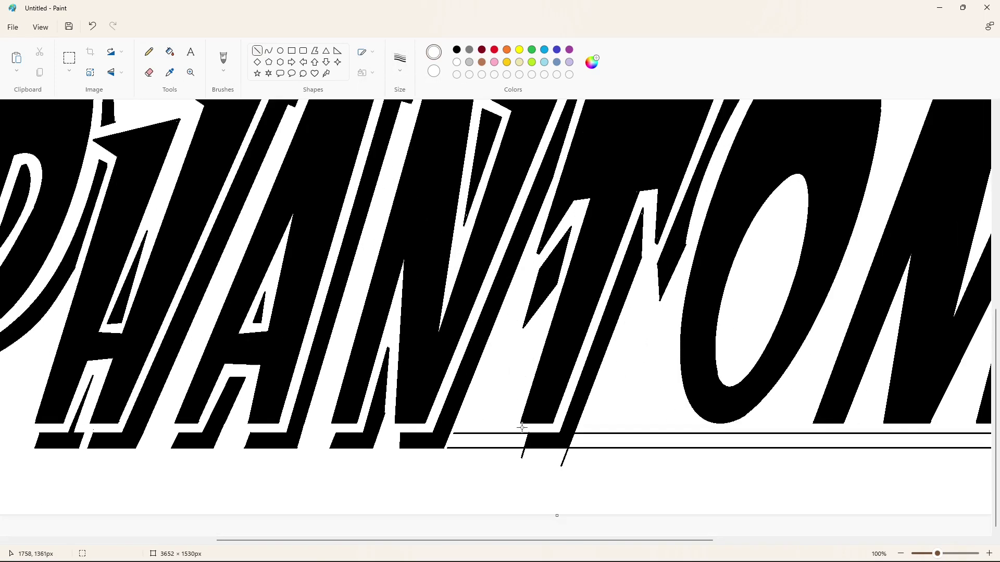
pyautogui.moveTo(515, 453)
pyautogui.mouseDown()
pyautogui.moveTo(579, 453)
pyautogui.moveTo(566, 464)
pyautogui.mouseUp()
pyautogui.hotkey('ctrl', 'z')
pyautogui.scroll(2, 614, 400)
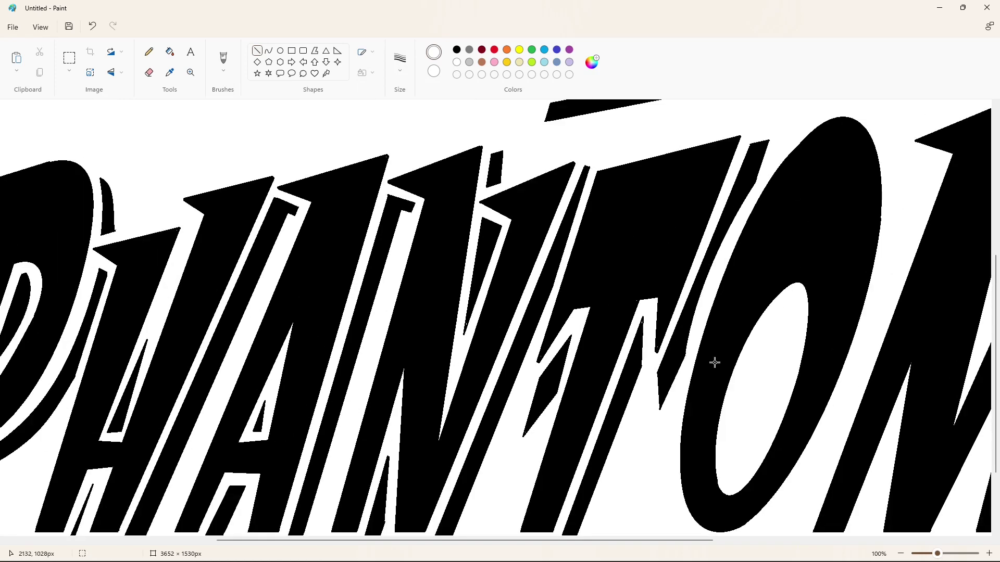
pyautogui.scroll(-2, 713, 292)
# Step: Clear the detached guide-line remnants around the T's foot by filling them with white
pyautogui.click(170, 51)
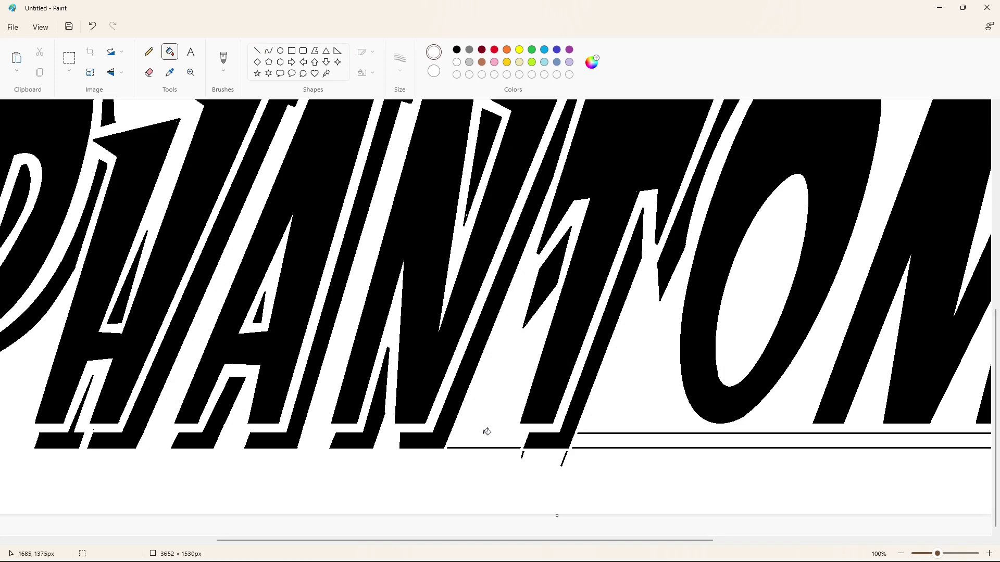
pyautogui.scroll(2, 799, 474)
pyautogui.click(150, 52)
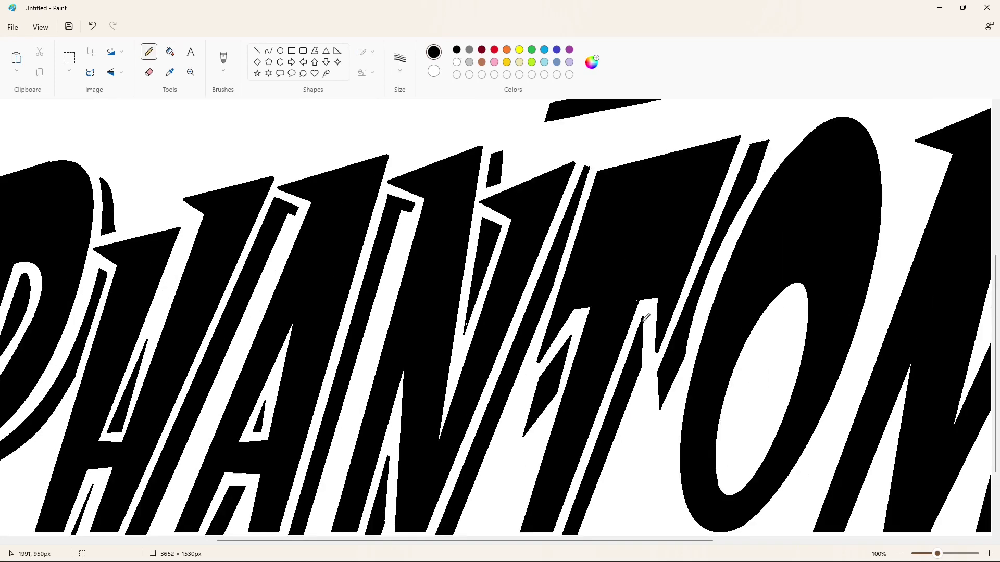
pyautogui.scroll(-2, 849, 502)
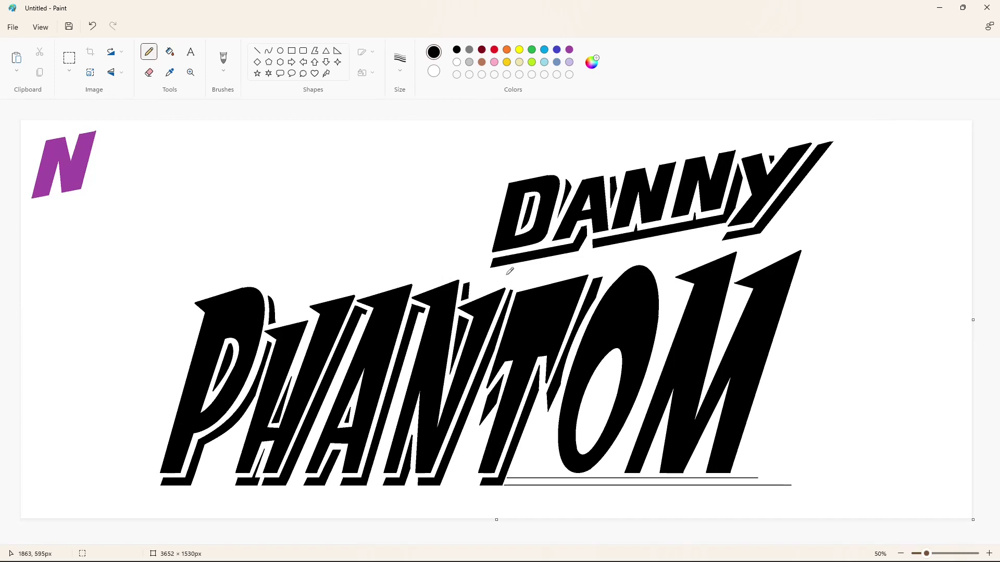
# Step: Recolor the two remaining horizontal guide lines under O and M purple with the fill tool
pyautogui.click(170, 51)
pyautogui.doubleClick(989, 554)
pyautogui.moveTo(449, 541); pyautogui.dragTo(683, 541)
pyautogui.click(679, 434)
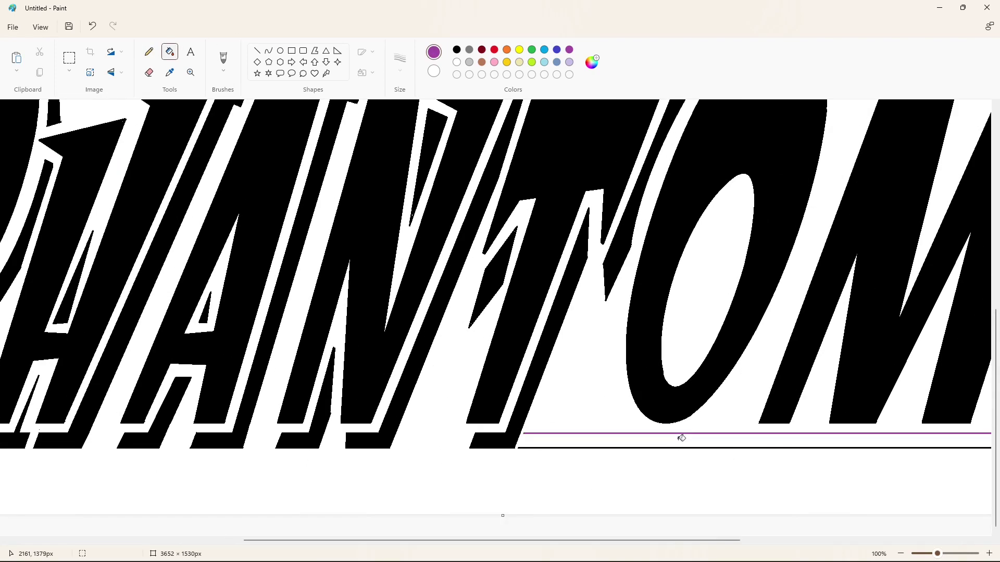
pyautogui.click(682, 448)
pyautogui.scroll(-2, 682, 447)
# Step: Draw a black curve inside the O's opening, following its left inner edge from top to bottom
pyautogui.click(268, 51)
pyautogui.click(457, 49)
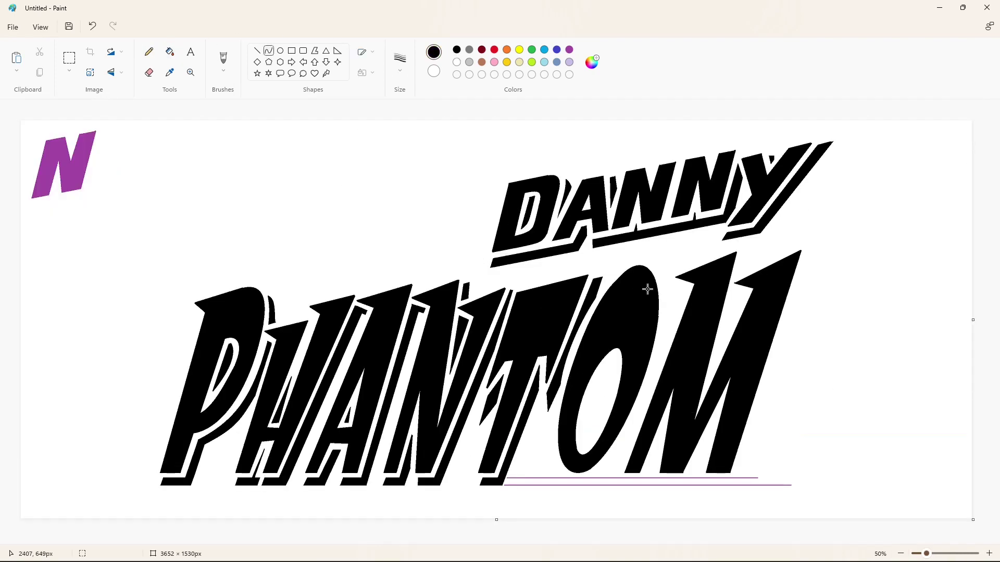
pyautogui.moveTo(615, 353); pyautogui.dragTo(582, 448)
pyautogui.moveTo(604, 375); pyautogui.dragTo(592, 376)
pyautogui.moveTo(580, 418); pyautogui.dragTo(574, 420)
pyautogui.click(400, 60)
pyautogui.click(414, 136)
# Step: Close the O's inner shadow outline with short end lines and a second, parallel curve
pyautogui.click(257, 50)
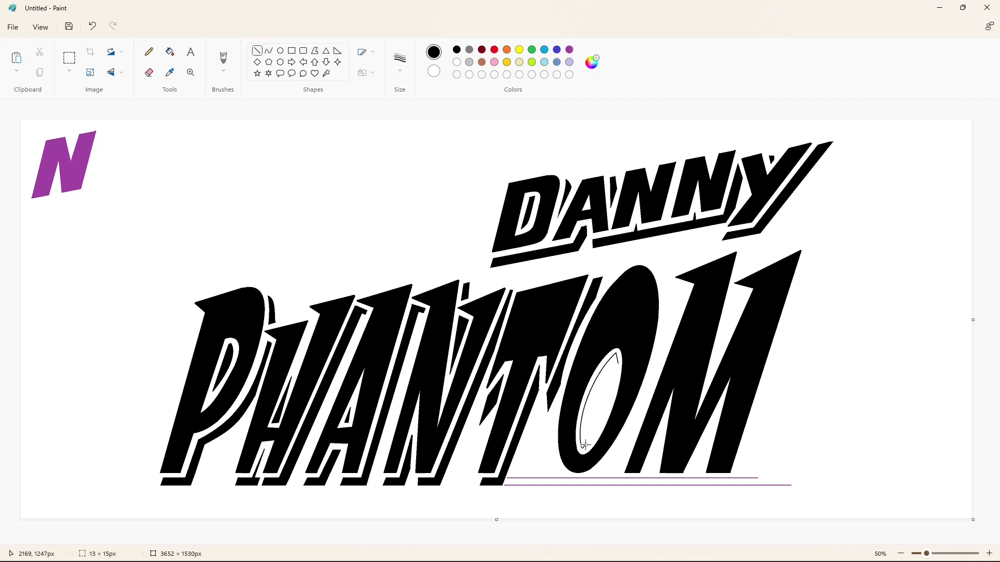
pyautogui.click(269, 50)
pyautogui.moveTo(618, 354); pyautogui.dragTo(582, 448)
pyautogui.moveTo(600, 404); pyautogui.dragTo(583, 423)
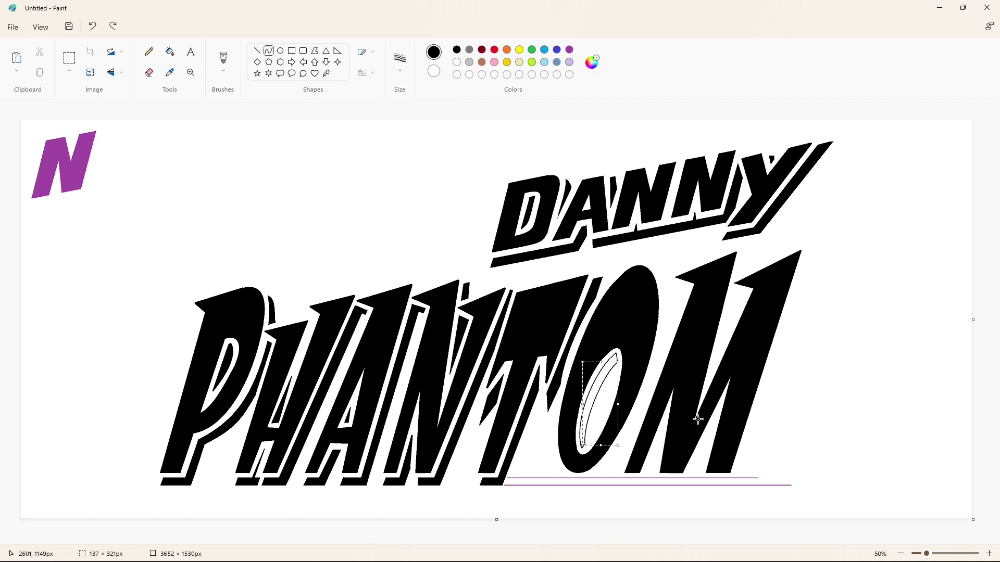
pyautogui.click(696, 418)
# Step: Draw a curve offset from the O's right side, running from its upper right around to below its base
pyautogui.moveTo(663, 280); pyautogui.dragTo(568, 475)
pyautogui.moveTo(613, 379); pyautogui.dragTo(669, 419)
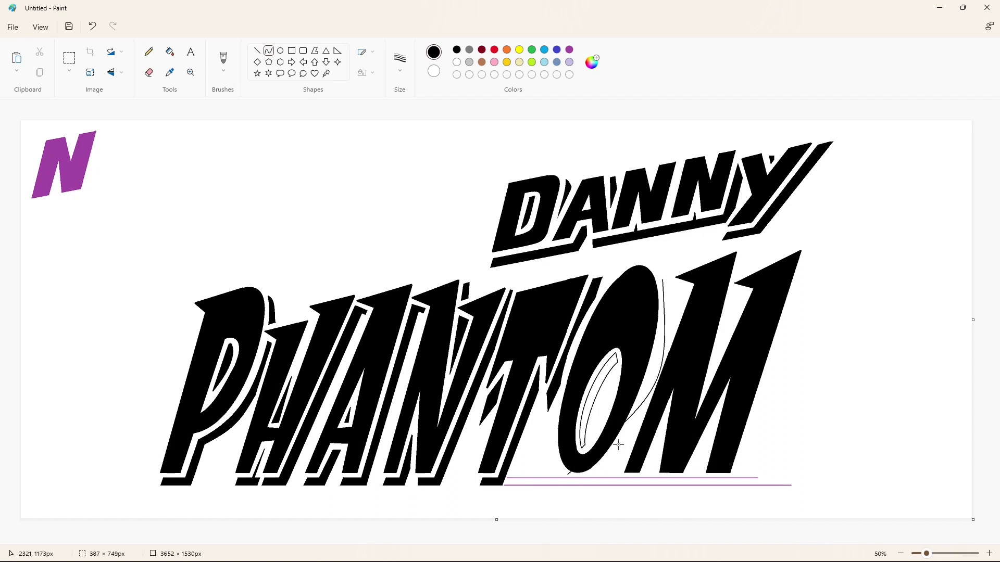
pyautogui.moveTo(619, 444); pyautogui.dragTo(603, 500)
pyautogui.click(785, 446)
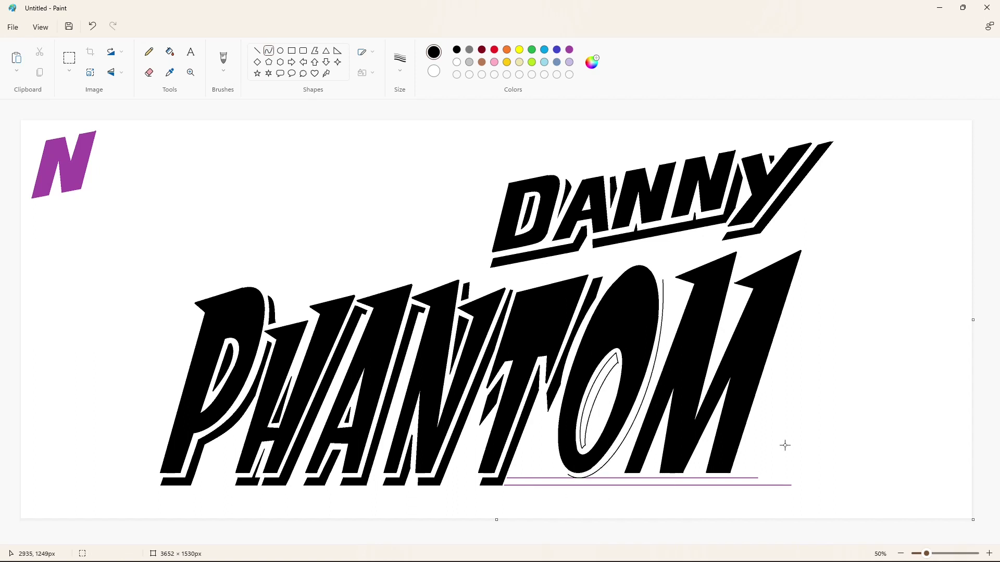
# Step: Complete the O's outer shadow outline with a short upper curve and a long curve reaching the lower guide line
pyautogui.moveTo(663, 281)
pyautogui.mouseDown()
pyautogui.moveTo(665, 349)
pyautogui.moveTo(670, 285)
pyautogui.mouseUp()
pyautogui.moveTo(668, 312); pyautogui.dragTo(671, 307)
pyautogui.click(257, 51)
pyautogui.moveTo(666, 346); pyautogui.dragTo(569, 475)
pyautogui.click(268, 51)
pyautogui.moveTo(613, 467); pyautogui.dragTo(583, 500)
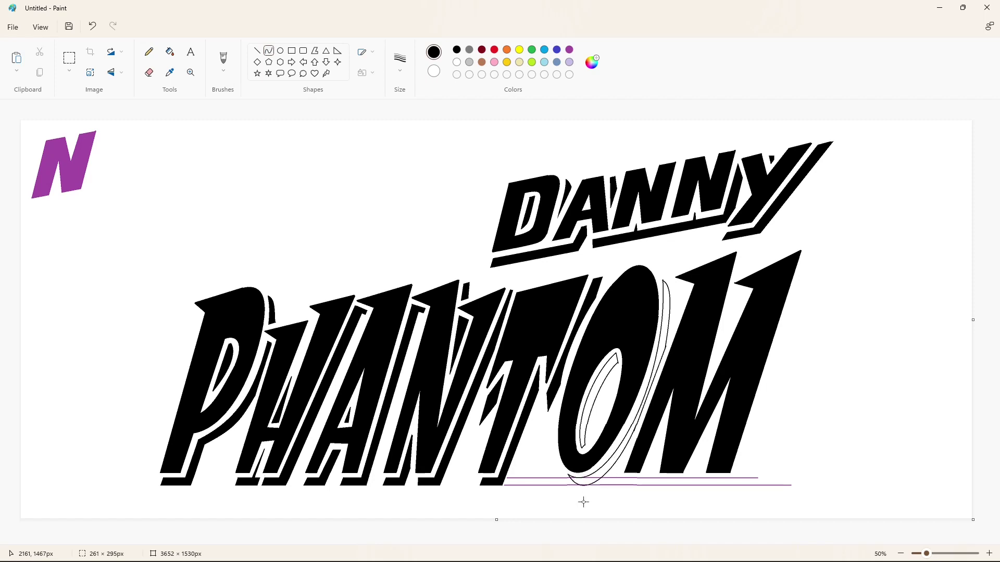
pyautogui.click(257, 50)
# Step: Draw a small four-sided shadow polygon beneath the M's left serif, beside the O's shadow
pyautogui.click(315, 51)
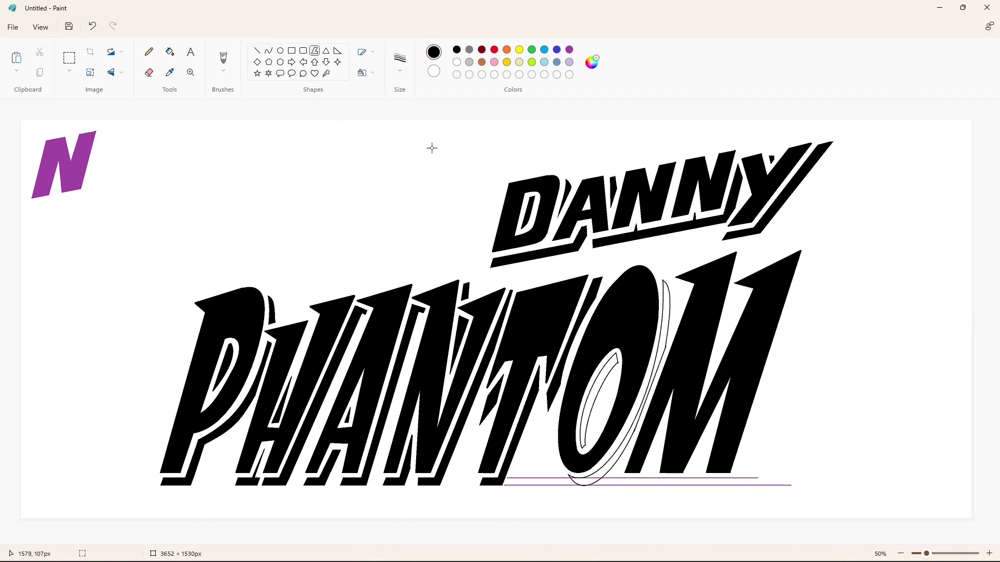
pyautogui.moveTo(669, 287); pyautogui.dragTo(673, 284)
pyautogui.click(687, 287)
pyautogui.click(686, 291)
pyautogui.click(669, 287)
pyautogui.click(829, 483)
# Step: Fill the O's outer and inner shadows and the M's left serif shadow with black
pyautogui.click(990, 553)
pyautogui.click(170, 51)
pyautogui.click(449, 440)
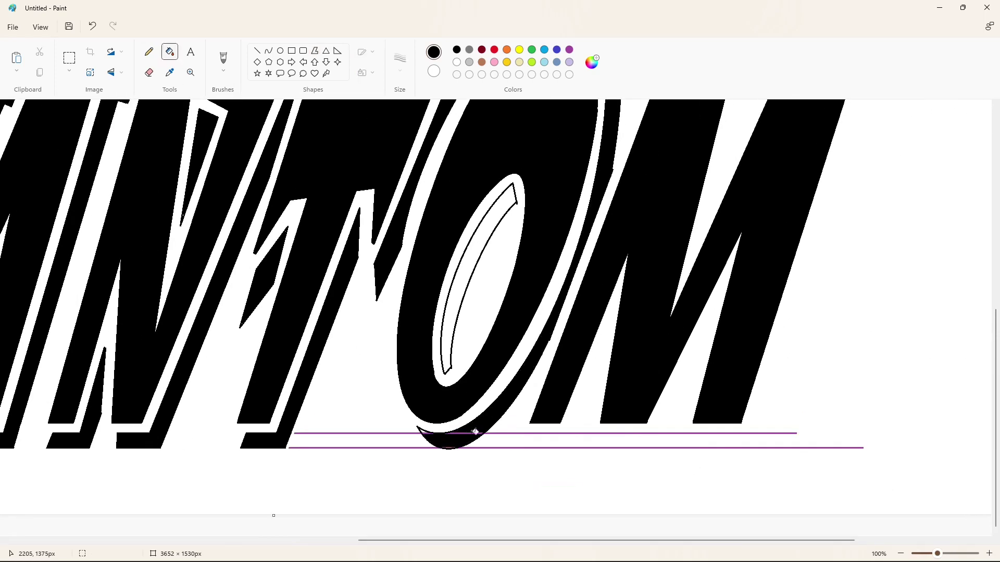
pyautogui.scroll(2, 580, 418)
pyautogui.click(641, 162)
pyautogui.click(496, 322)
# Step: Trim the rough corners of the O's shadows and cut the guide lines beside its base with thicker white lines
pyautogui.click(257, 51)
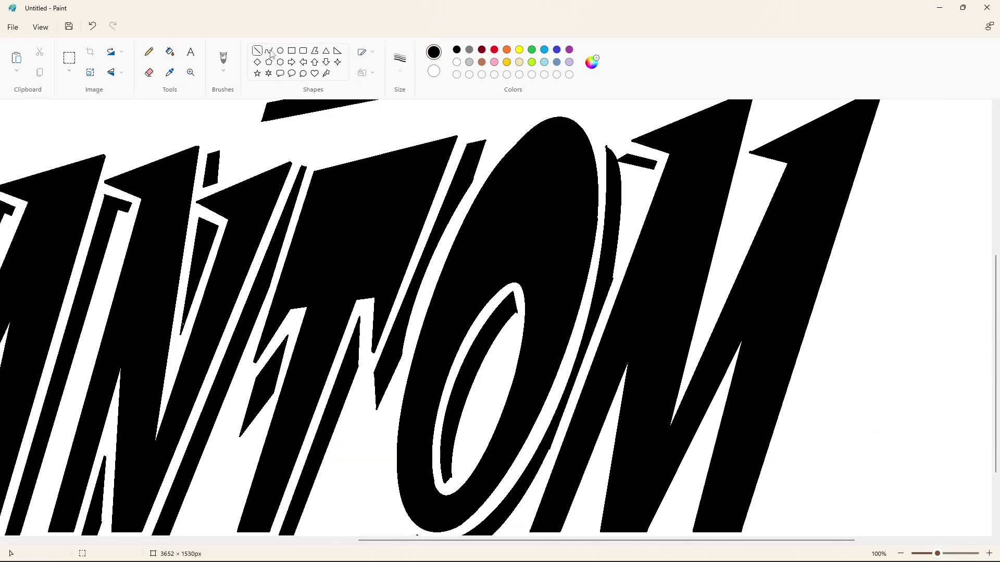
pyautogui.click(400, 61)
pyautogui.click(400, 164)
pyautogui.click(457, 62)
pyautogui.scroll(-2, 578, 290)
pyautogui.moveTo(451, 373); pyautogui.dragTo(457, 361)
pyautogui.click(522, 346)
pyautogui.moveTo(549, 345); pyautogui.dragTo(558, 325)
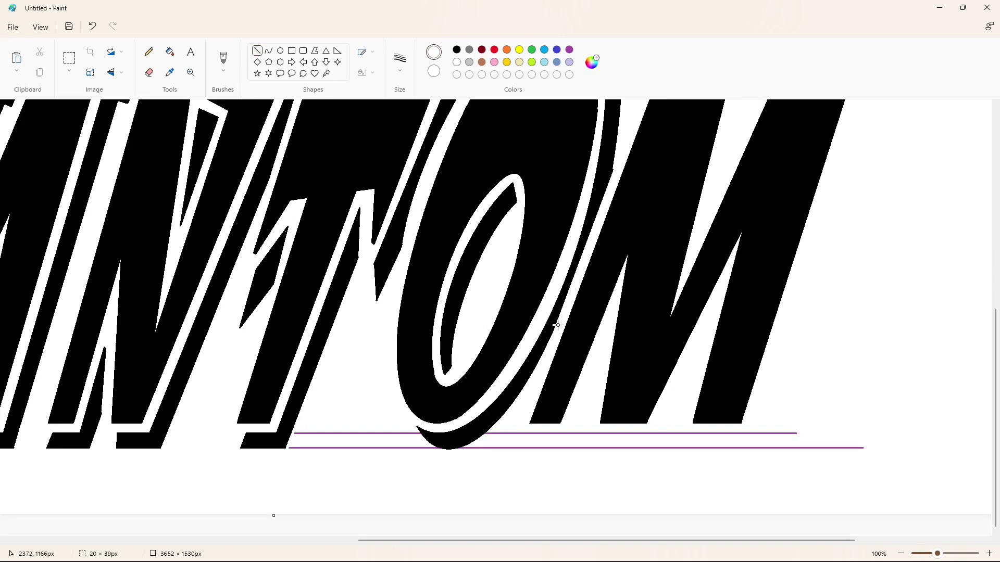
pyautogui.click(600, 277)
pyautogui.moveTo(615, 166); pyautogui.dragTo(610, 180)
pyautogui.click(648, 181)
# Step: Remove the cut-off guide-line pieces beside the O's base with white fill
pyautogui.click(170, 51)
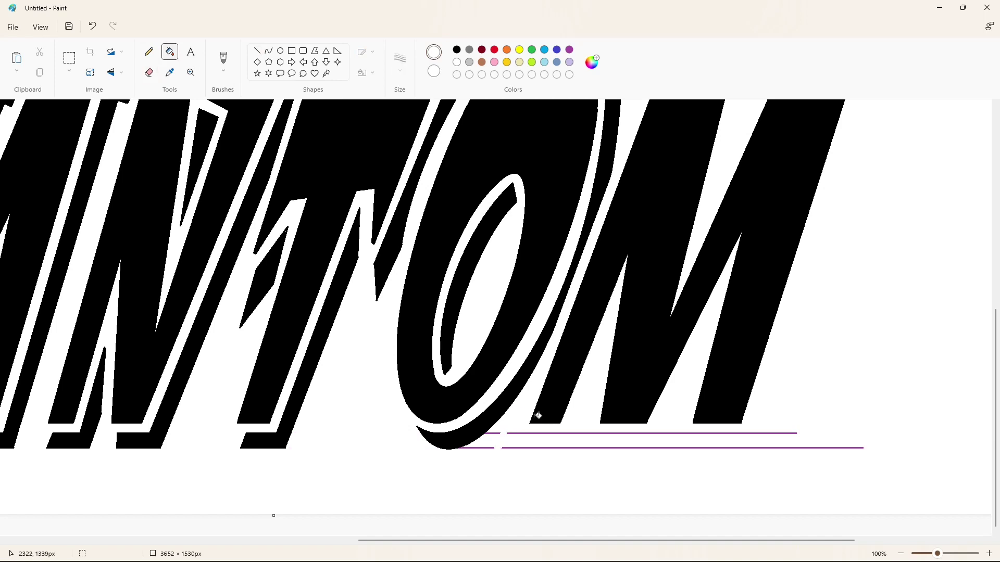
pyautogui.scroll(2, 721, 441)
pyautogui.scroll(-2, 775, 393)
# Step: Outline the shadow of the M's left leg with thin black slanted lines crossing both guide lines
pyautogui.click(257, 50)
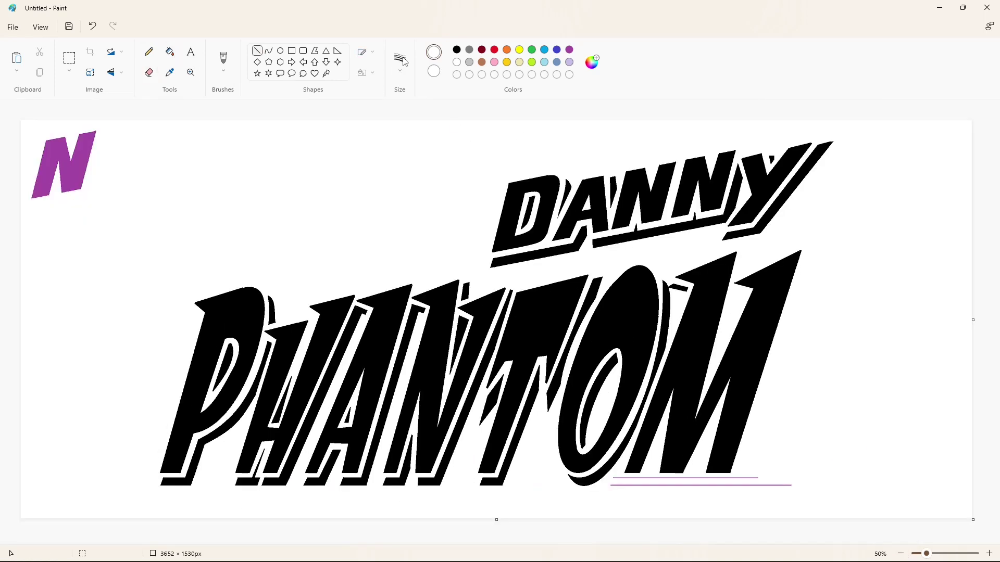
pyautogui.click(457, 50)
pyautogui.click(404, 69)
pyautogui.click(408, 109)
pyautogui.moveTo(661, 432); pyautogui.dragTo(643, 480)
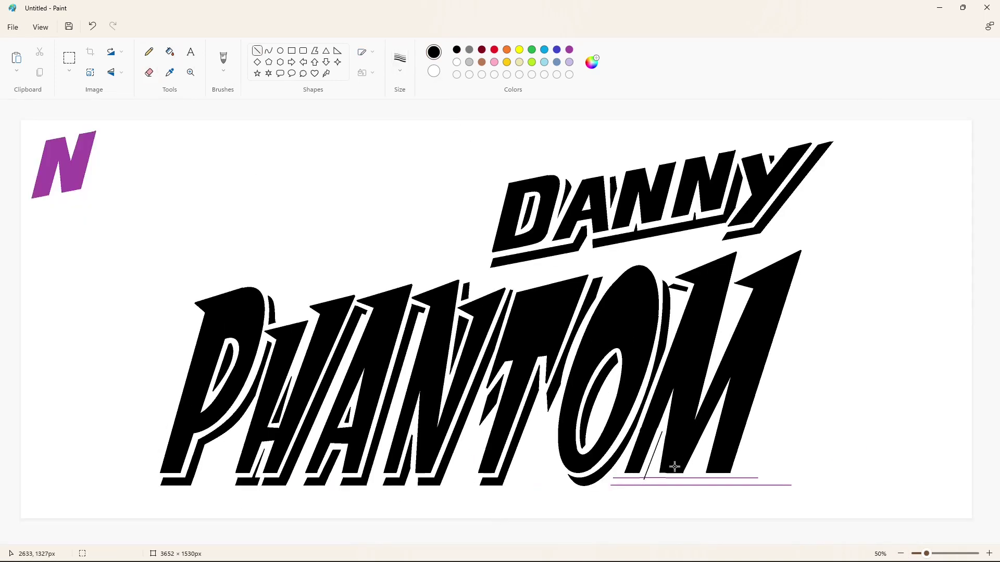
pyautogui.moveTo(662, 432)
pyautogui.mouseDown()
pyautogui.moveTo(646, 492)
pyautogui.moveTo(624, 491)
pyautogui.mouseUp()
pyautogui.click(989, 554)
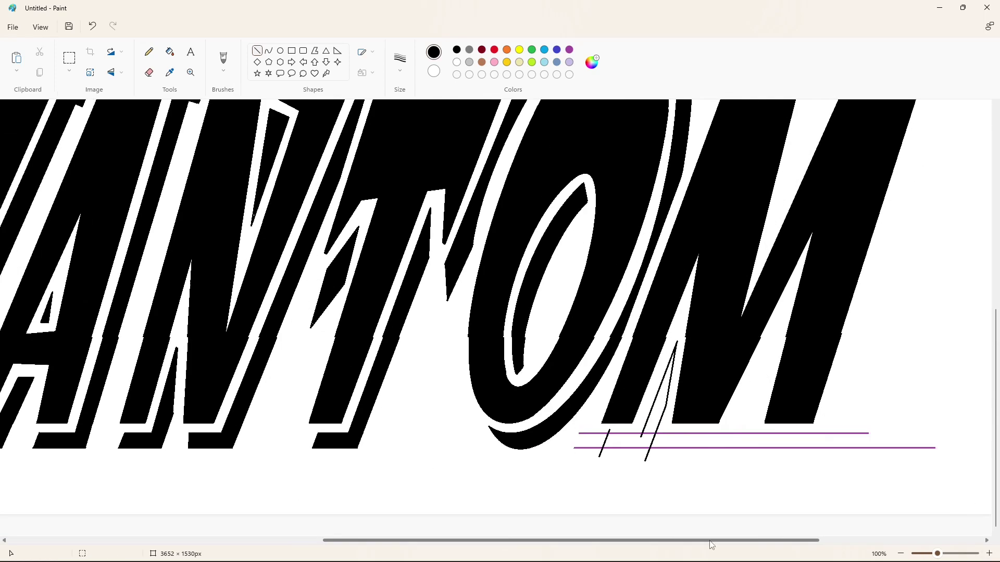
# Step: Fill the shadow of the M's left leg and the guide segments crossing it with black
pyautogui.click(169, 51)
pyautogui.click(650, 430)
pyautogui.click(637, 433)
pyautogui.click(638, 448)
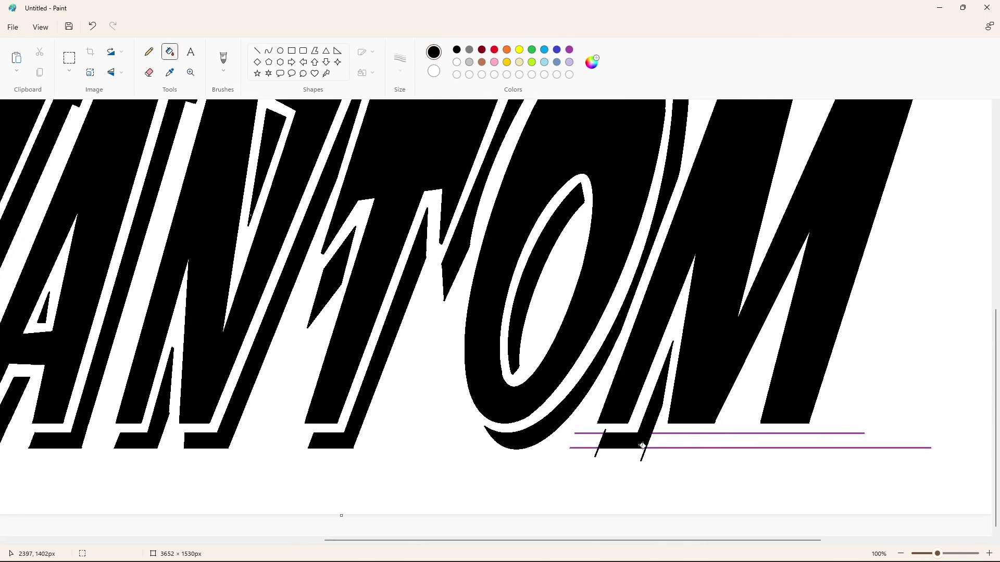
# Step: Recolor the guide lines to the right of the M's left leg shadow black
pyautogui.click(667, 433)
pyautogui.click(671, 449)
pyautogui.hotkey('ctrl', 'z')
pyautogui.click(748, 448)
pyautogui.hotkey('ctrl', 'z')
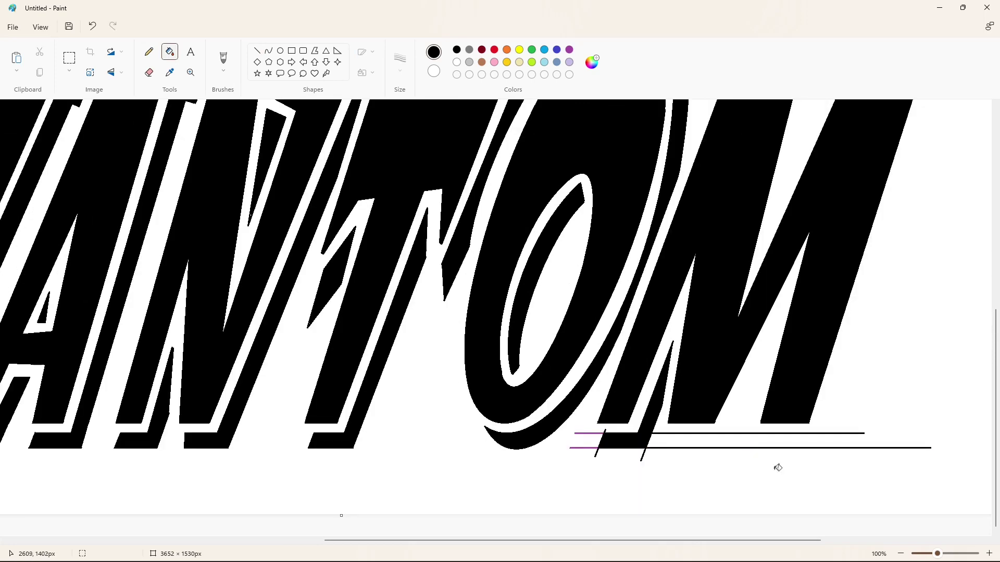
# Step: Outline the shadow of the M's middle leg with slanted black lines running down across the guide lines
pyautogui.hotkey('ctrl', '-')
pyautogui.click(257, 51)
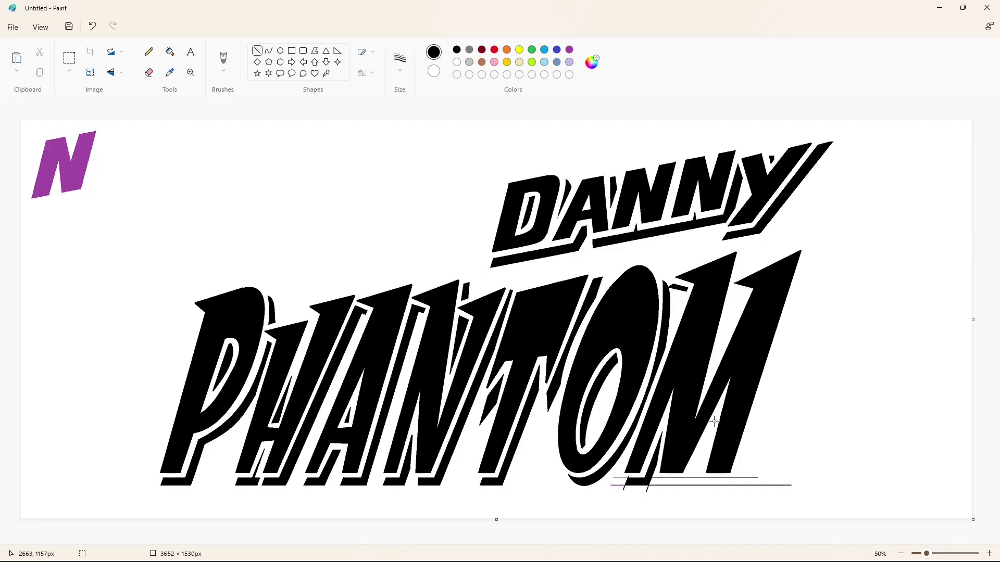
pyautogui.moveTo(714, 421); pyautogui.dragTo(687, 480)
pyautogui.click(748, 453)
pyautogui.moveTo(714, 421)
pyautogui.mouseDown()
pyautogui.moveTo(690, 491)
pyautogui.moveTo(659, 489)
pyautogui.mouseUp()
pyautogui.click(701, 464)
pyautogui.click(761, 475)
pyautogui.click(775, 474)
# Step: Draw the long parallel edges and slanted top of the shadow along the M's right side
pyautogui.moveTo(805, 260); pyautogui.dragTo(735, 482)
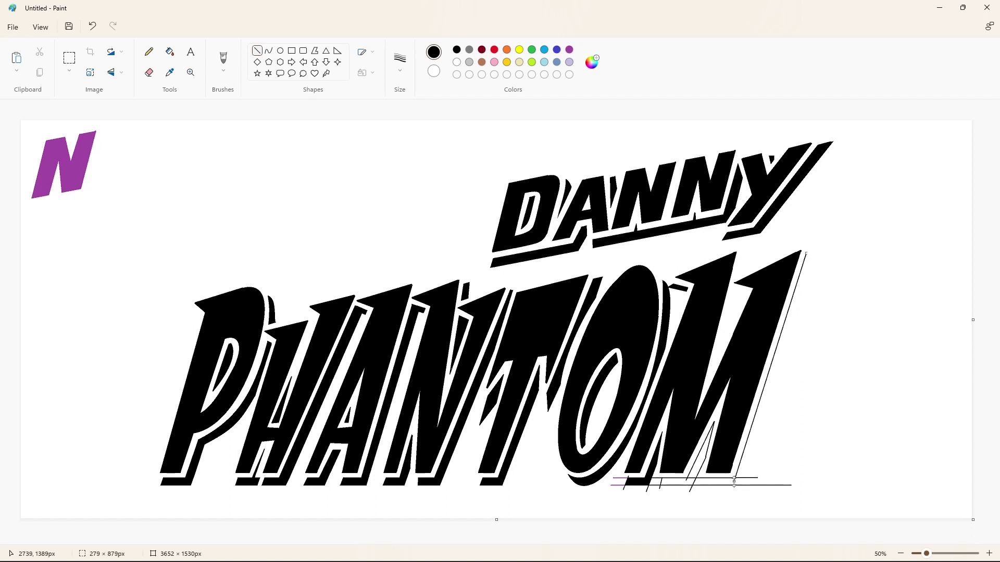
pyautogui.click(794, 363)
pyautogui.moveTo(806, 254)
pyautogui.mouseDown()
pyautogui.moveTo(819, 246)
pyautogui.moveTo(736, 497)
pyautogui.moveTo(707, 489)
pyautogui.mouseUp()
pyautogui.click(835, 261)
pyautogui.click(788, 360)
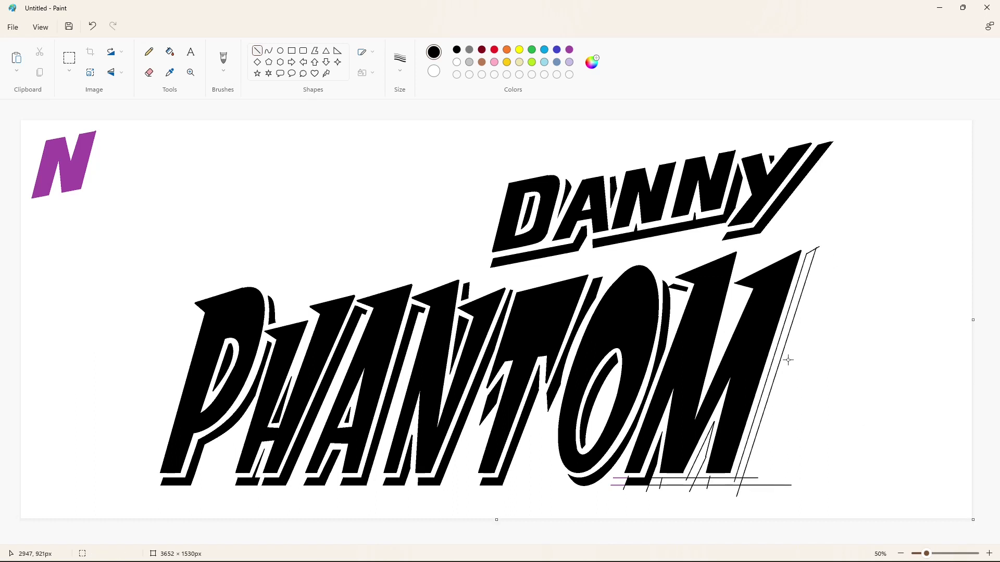
# Step: Draw a small four-sided shadow polygon between the M's two upper peaks
pyautogui.click(314, 51)
pyautogui.moveTo(742, 253); pyautogui.dragTo(715, 355)
pyautogui.click(746, 272)
pyautogui.click(750, 254)
pyautogui.click(742, 255)
pyautogui.click(781, 251)
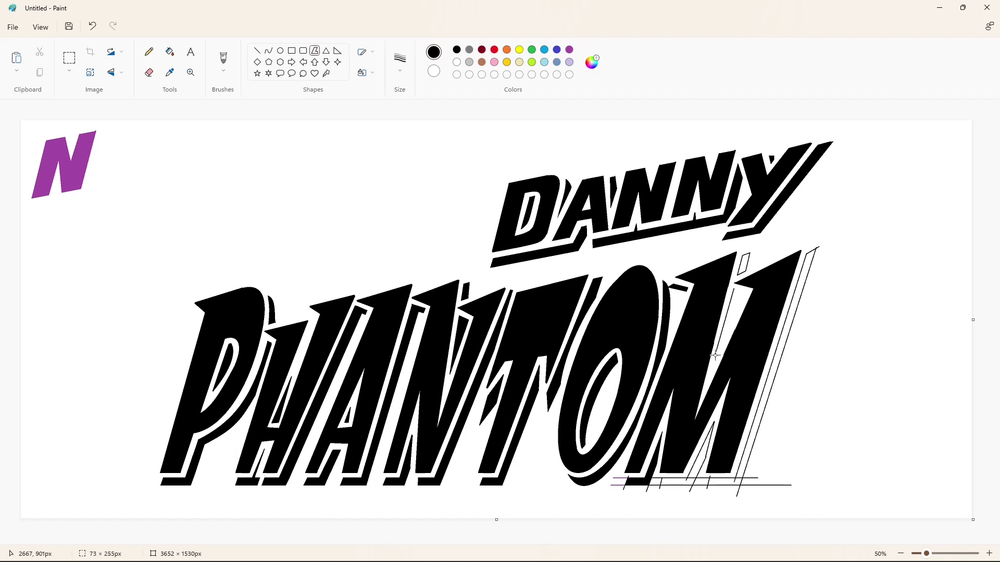
# Step: Draw a hooked, pointed shadow polygon in the M's upper notch beneath the second serif
pyautogui.click(732, 323)
pyautogui.hotkey('ctrl', 'z')
pyautogui.moveTo(735, 290); pyautogui.dragTo(746, 293)
pyautogui.click(716, 360)
pyautogui.click(734, 290)
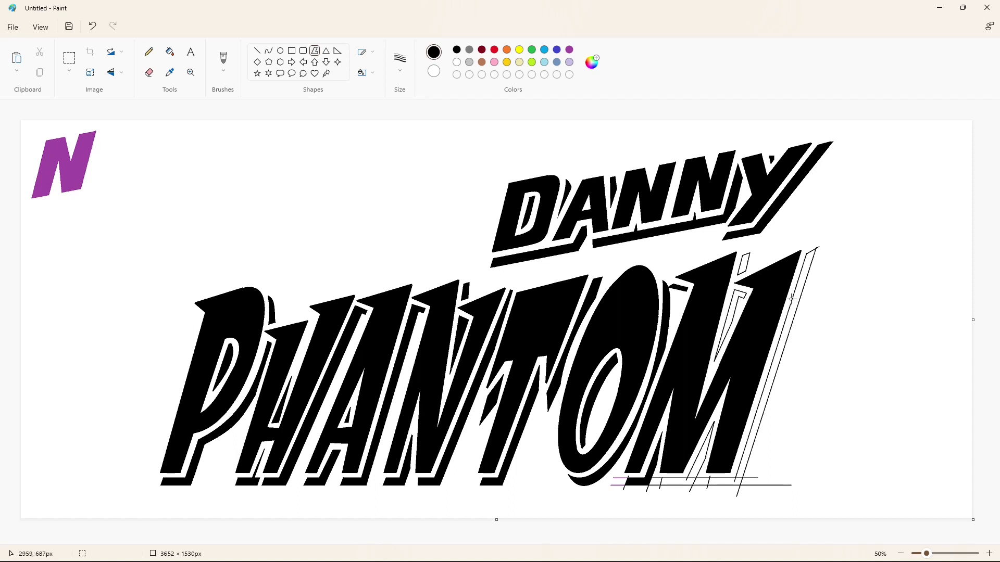
# Step: Fill the M's notch, peak, right-side, middle-leg and foot shadow outlines with black
pyautogui.click(172, 53)
pyautogui.click(735, 298)
pyautogui.click(743, 265)
pyautogui.click(784, 337)
pyautogui.click(704, 452)
pyautogui.click(723, 482)
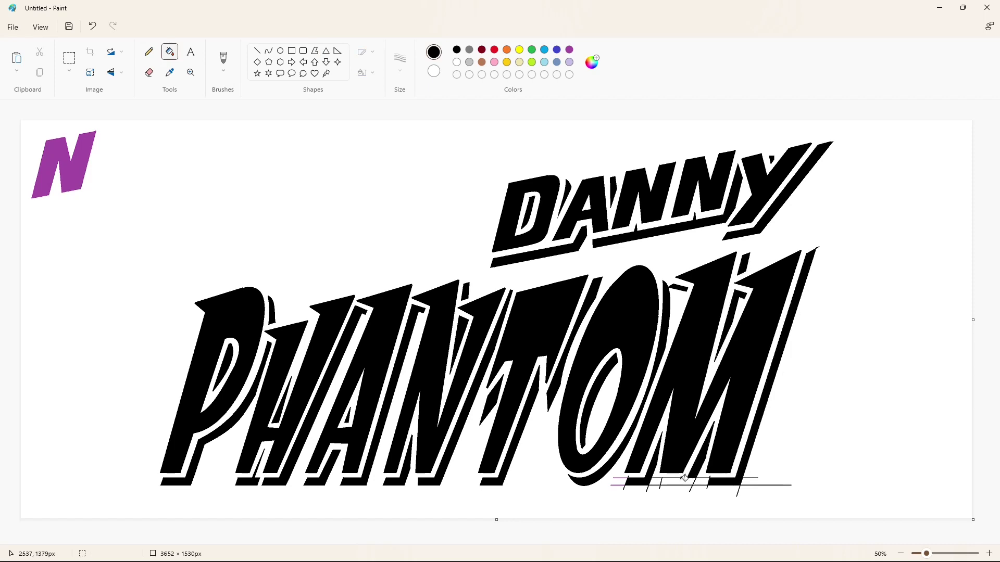
pyautogui.click(678, 482)
# Step: Erase the purple guide-line pieces left of the M's foot with white fill
pyautogui.scroll(2, 874, 471)
pyautogui.hscroll(5, 565, 465)
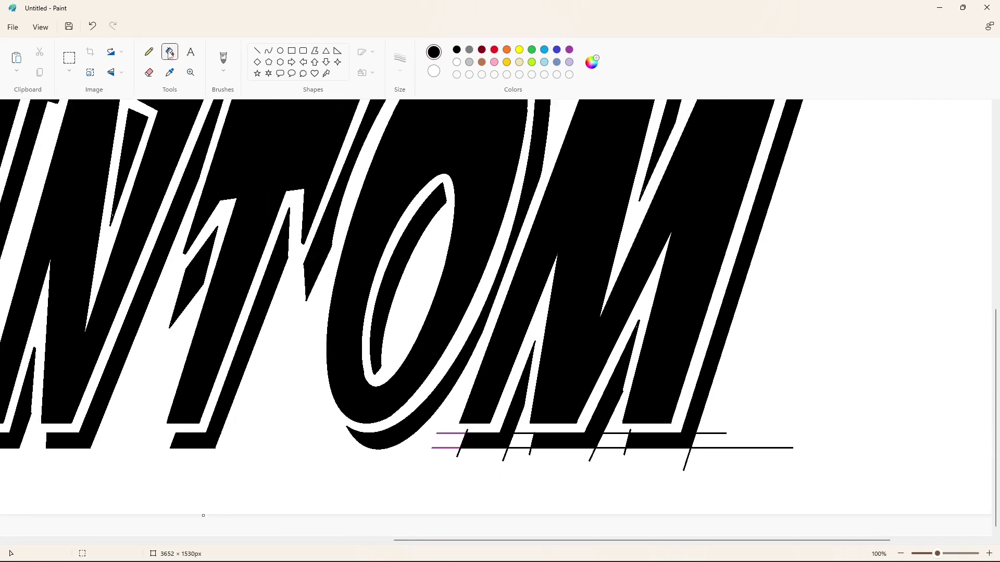
pyautogui.click(457, 62)
pyautogui.click(456, 433)
pyautogui.click(456, 448)
# Step: Separate the stray guide lines from the M's foot shadows with white straight lines along their edges
pyautogui.click(256, 51)
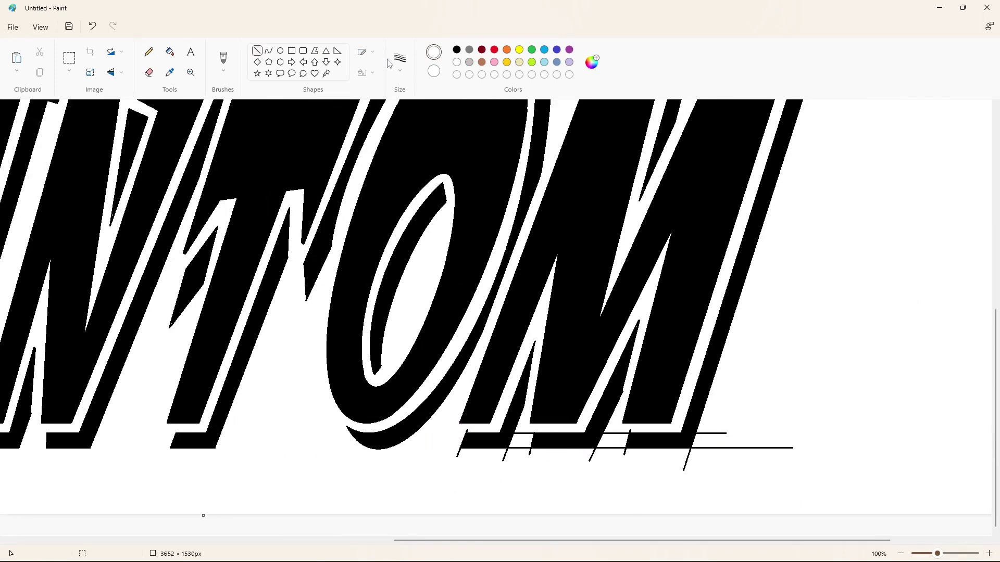
pyautogui.moveTo(477, 432)
pyautogui.mouseDown()
pyautogui.moveTo(456, 432)
pyautogui.moveTo(616, 452)
pyautogui.moveTo(721, 452)
pyautogui.mouseUp()
pyautogui.moveTo(519, 430)
pyautogui.mouseDown()
pyautogui.moveTo(509, 458)
pyautogui.moveTo(525, 461)
pyautogui.mouseUp()
pyautogui.click(542, 429)
pyautogui.click(551, 420)
pyautogui.moveTo(609, 428); pyautogui.dragTo(589, 464)
pyautogui.moveTo(701, 428); pyautogui.dragTo(687, 466)
pyautogui.moveTo(625, 383); pyautogui.dragTo(620, 405)
pyautogui.click(688, 401)
# Step: Fill the leftover guide-line pieces beneath and between the M's foot shadows with white
pyautogui.click(170, 52)
pyautogui.click(506, 451)
pyautogui.click(521, 448)
pyautogui.click(528, 433)
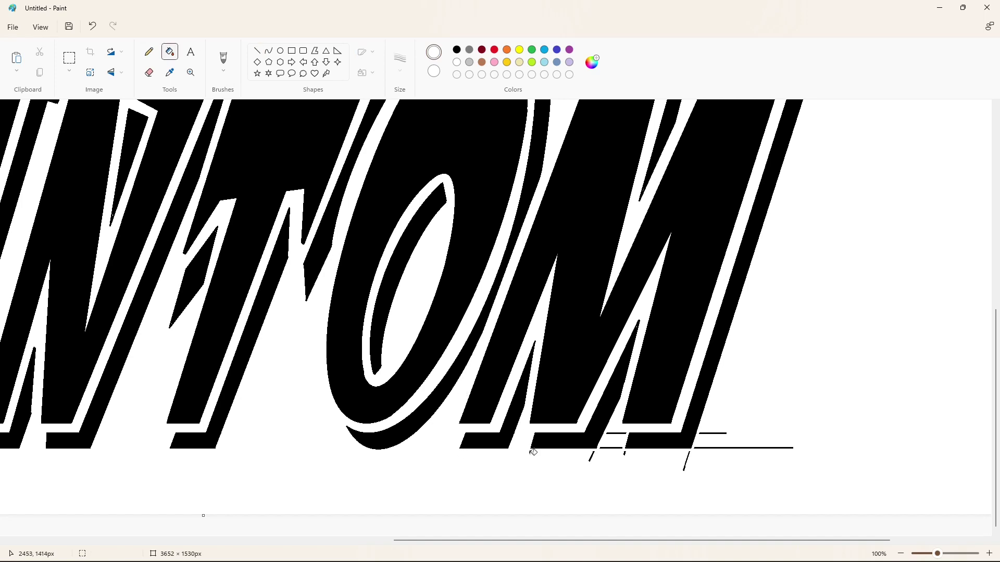
pyautogui.click(592, 457)
pyautogui.click(611, 448)
pyautogui.click(717, 448)
pyautogui.click(714, 433)
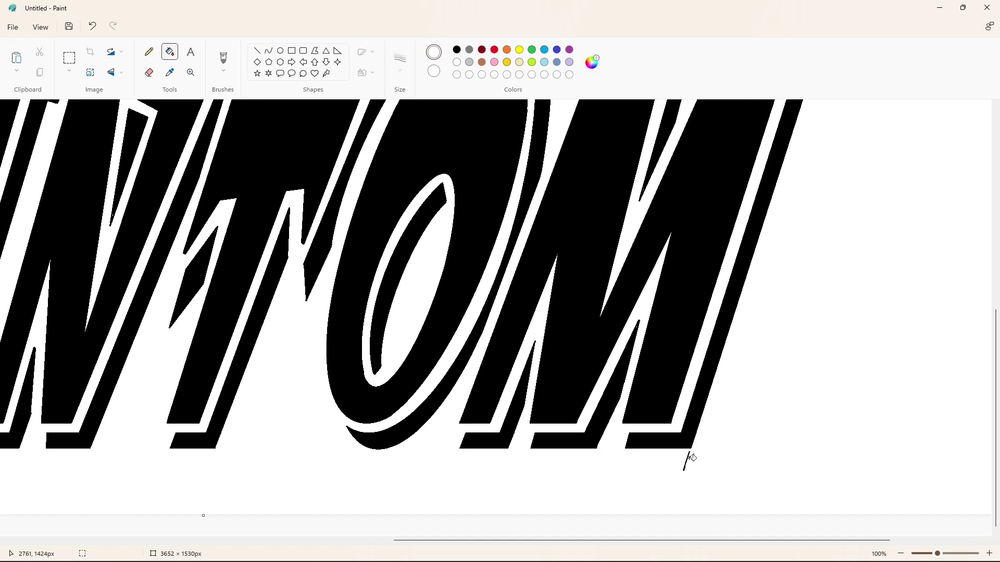
pyautogui.click(687, 461)
# Step: Clear the guide-line stubs beyond the M's shadow foot and peak, and fill the purple sample N with white
pyautogui.scroll(4, 834, 460)
pyautogui.moveTo(525, 541); pyautogui.dragTo(607, 540)
pyautogui.click(257, 51)
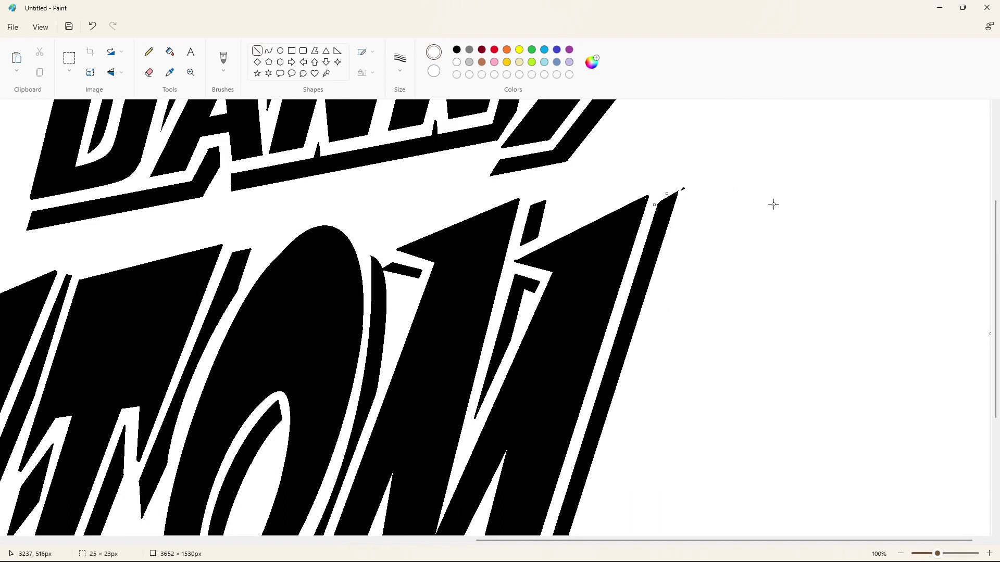
pyautogui.click(149, 72)
pyautogui.scroll(-2, 836, 471)
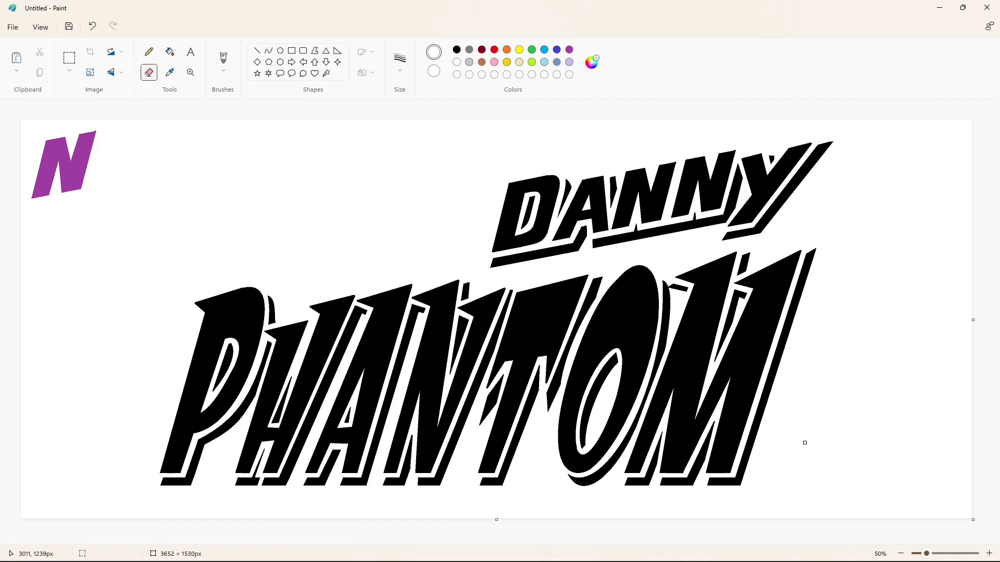
pyautogui.click(170, 51)
pyautogui.click(82, 156)
# Step: Add the text "nickelodeon" in black in the empty area above PHANTOM, beside DANNY
pyautogui.click(190, 51)
pyautogui.click(457, 50)
pyautogui.click(215, 250)
pyautogui.write('nickelodeon')
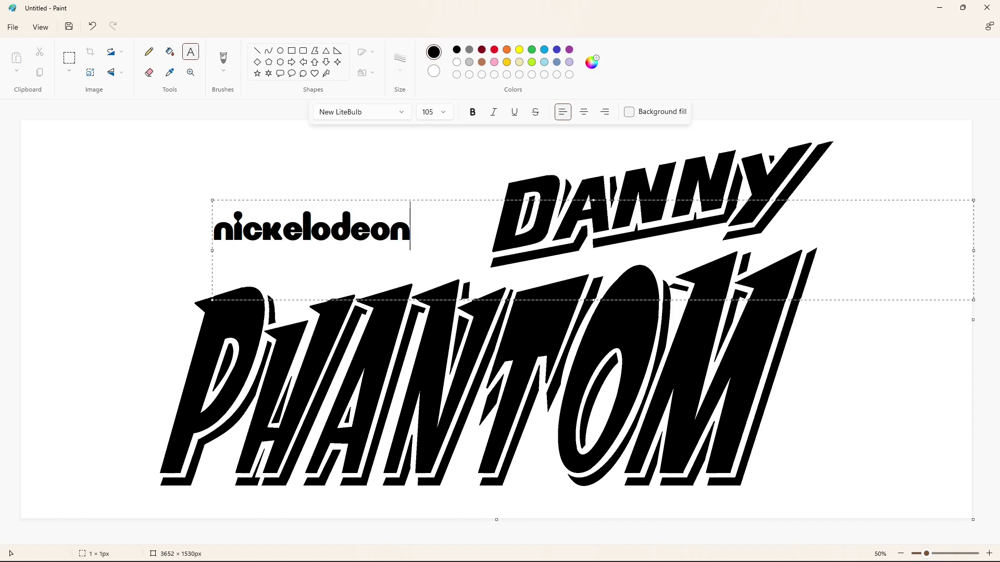
# Step: Enlarge the whole nickelodeon text, trying size 120 before settling on 140
pyautogui.hotkey('ctrl', 'a')
pyautogui.click(443, 113)
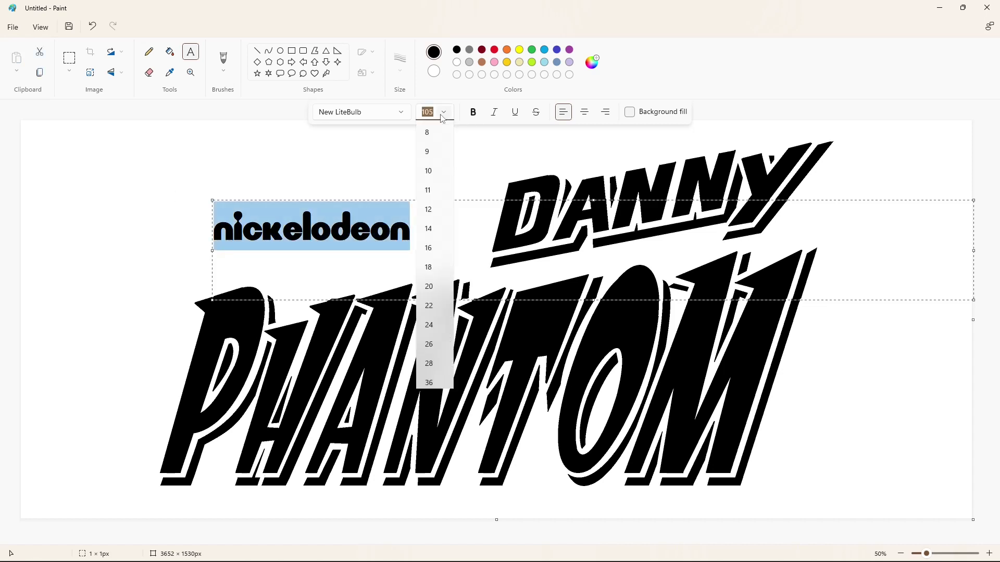
pyautogui.write('120')
pyautogui.press('Return')
pyautogui.click(443, 113)
pyautogui.write('140')
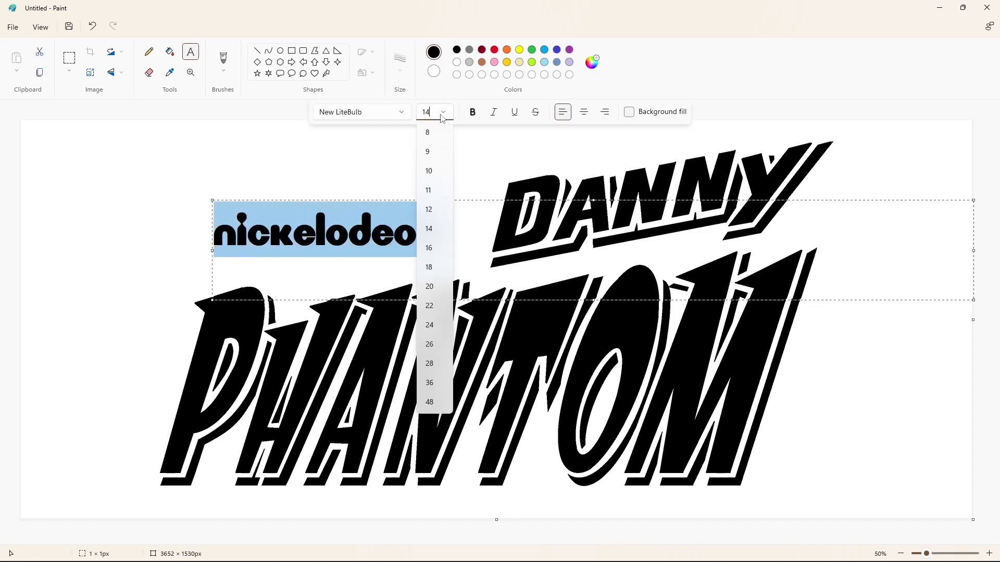
pyautogui.press('Return')
# Step: Extend the nickelodeon text box a little to the left, colour the text orange and place it on the canvas
pyautogui.moveTo(213, 200); pyautogui.dragTo(193, 203)
pyautogui.hotkey('ctrl', 'a')
pyautogui.click(507, 50)
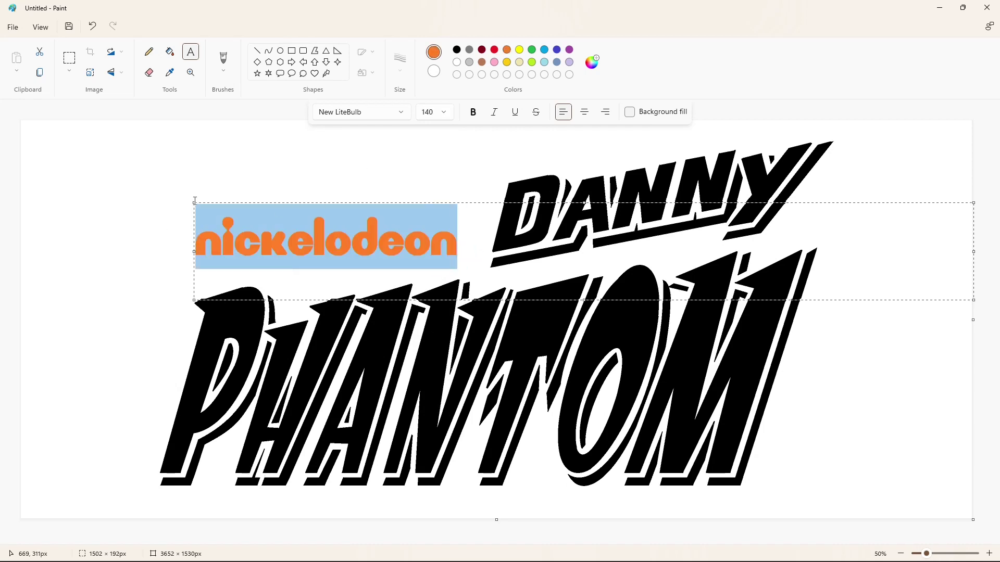
pyautogui.click(140, 212)
# Step: Fill DANNY's offset shadow pieces with a custom mint green of about #76D6A7
pyautogui.click(545, 63)
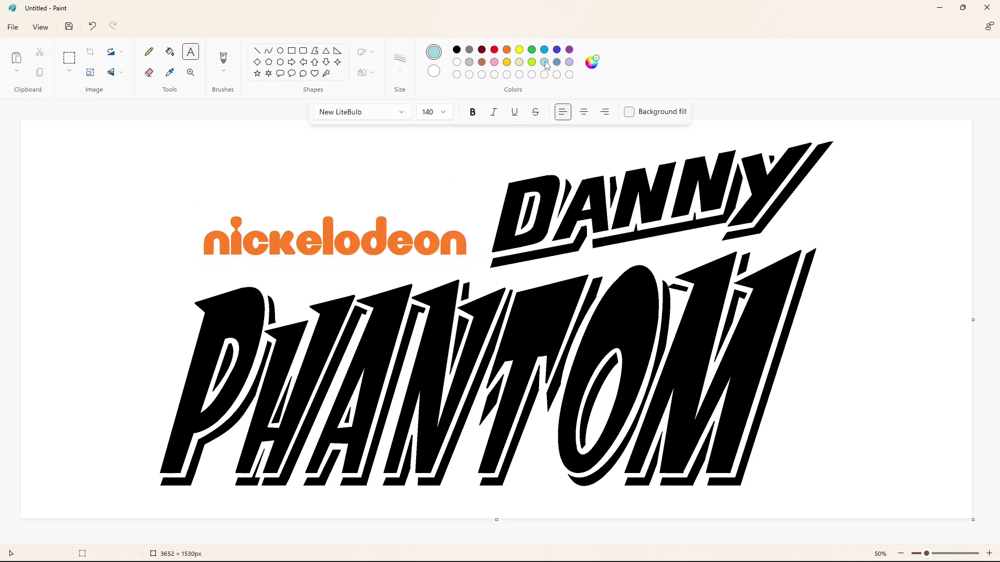
pyautogui.click(592, 61)
pyautogui.moveTo(426, 248)
pyautogui.mouseDown()
pyautogui.moveTo(415, 238)
pyautogui.moveTo(420, 225)
pyautogui.moveTo(413, 239)
pyautogui.mouseUp()
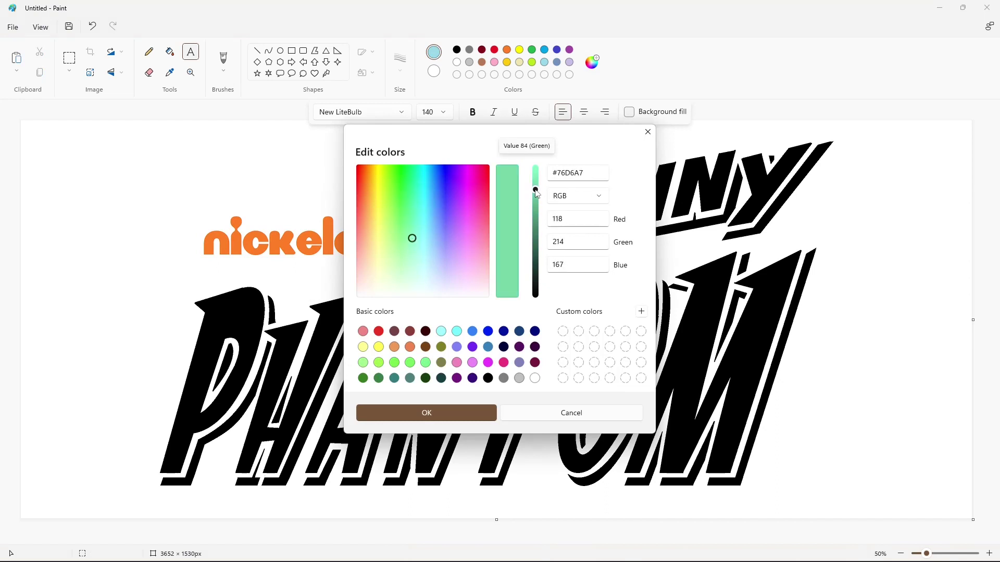
pyautogui.click(427, 413)
pyautogui.click(169, 52)
pyautogui.click(527, 214)
pyautogui.click(541, 252)
pyautogui.click(570, 185)
pyautogui.click(613, 190)
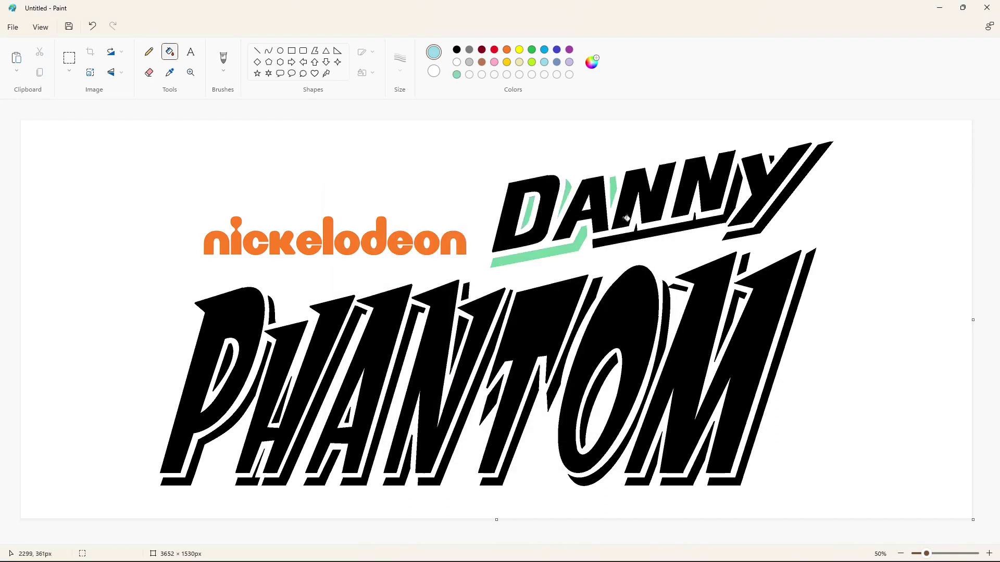
pyautogui.click(626, 218)
pyautogui.click(775, 158)
# Step: Mix a slightly darker custom green, #6FC99D, and refill all of DANNY's offset shadow pieces with it
pyautogui.click(411, 238)
pyautogui.moveTo(535, 176); pyautogui.dragTo(535, 196)
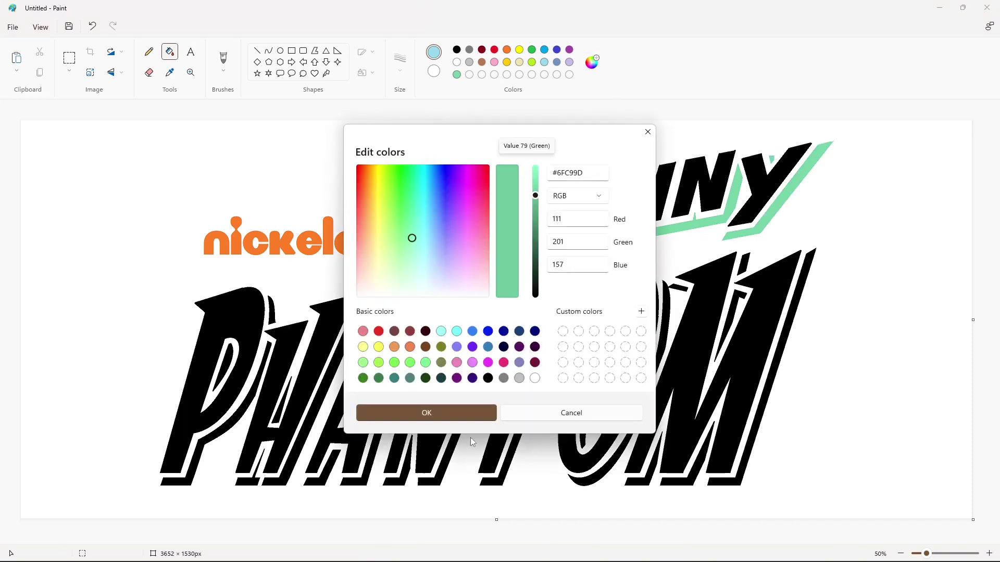
pyautogui.click(427, 412)
pyautogui.click(527, 213)
pyautogui.click(565, 199)
pyautogui.click(572, 246)
pyautogui.click(612, 242)
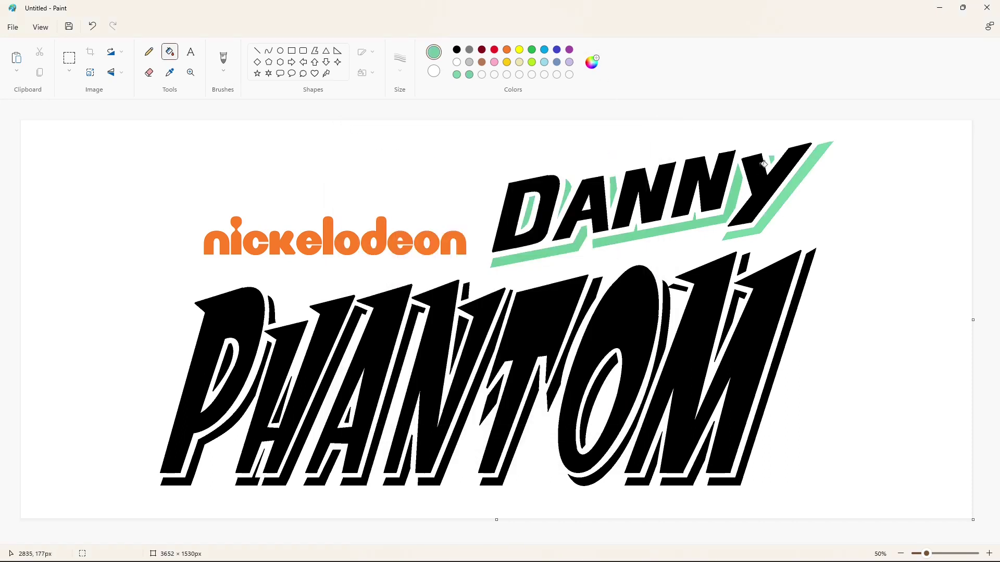
pyautogui.click(796, 184)
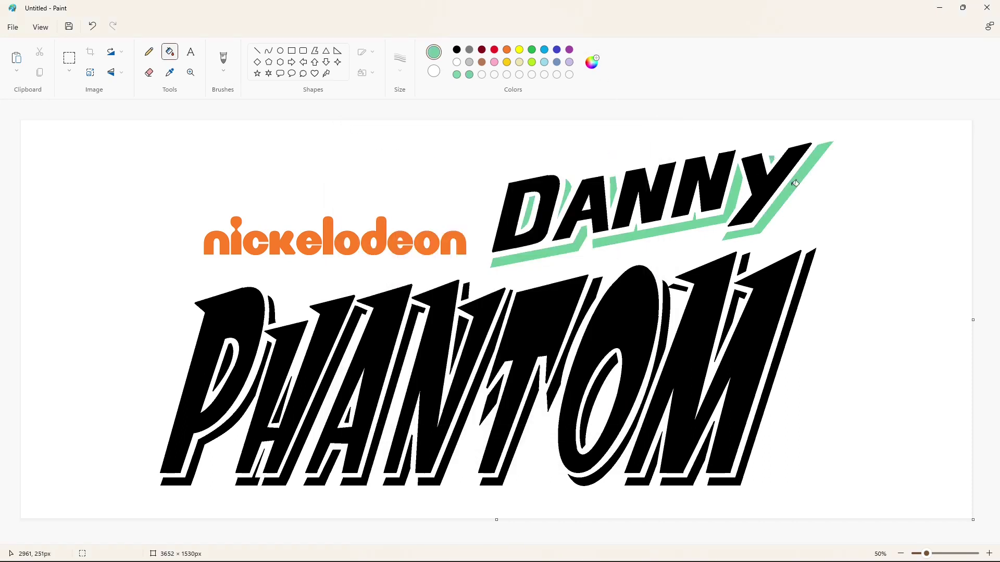
# Step: Fill the offset shadows of PHANTOM's P, H and first A with the #6FC99D green
pyautogui.click(232, 355)
pyautogui.click(275, 319)
pyautogui.click(252, 396)
pyautogui.click(278, 415)
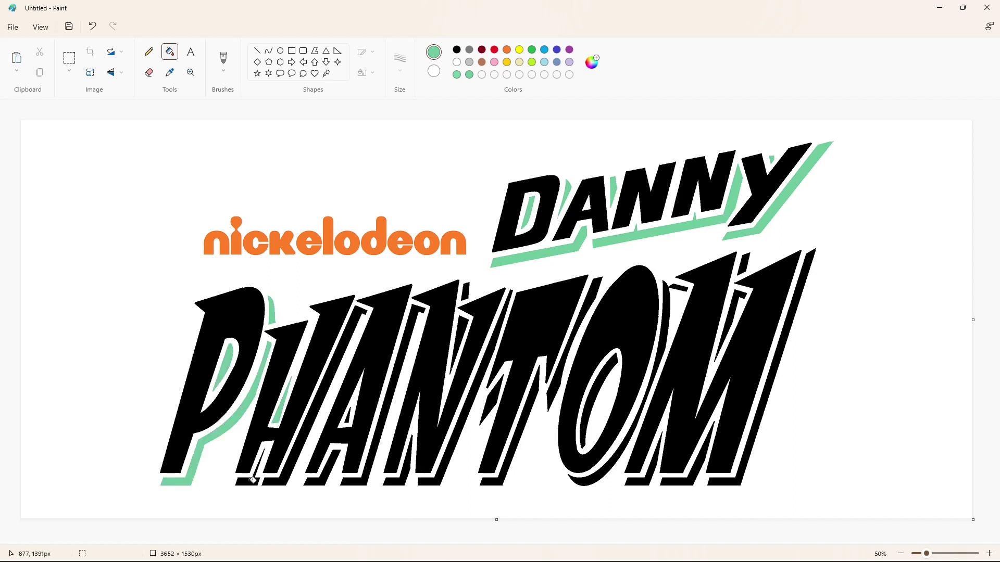
pyautogui.click(253, 479)
pyautogui.click(355, 365)
pyautogui.click(325, 477)
pyautogui.click(397, 430)
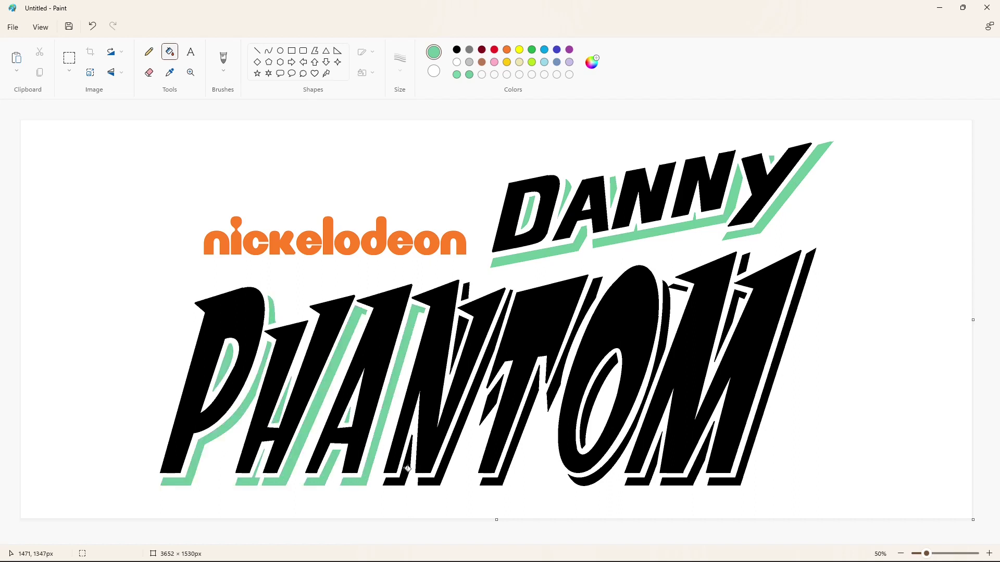
# Step: Fill the foot, leg, notch and peak shadow pieces of PHANTOM's N with the same green
pyautogui.click(408, 469)
pyautogui.click(425, 476)
pyautogui.click(463, 320)
pyautogui.click(466, 290)
# Step: Fill the offset shadow pieces of PHANTOM's T and O, including the O's inner shadow, with the green
pyautogui.click(499, 405)
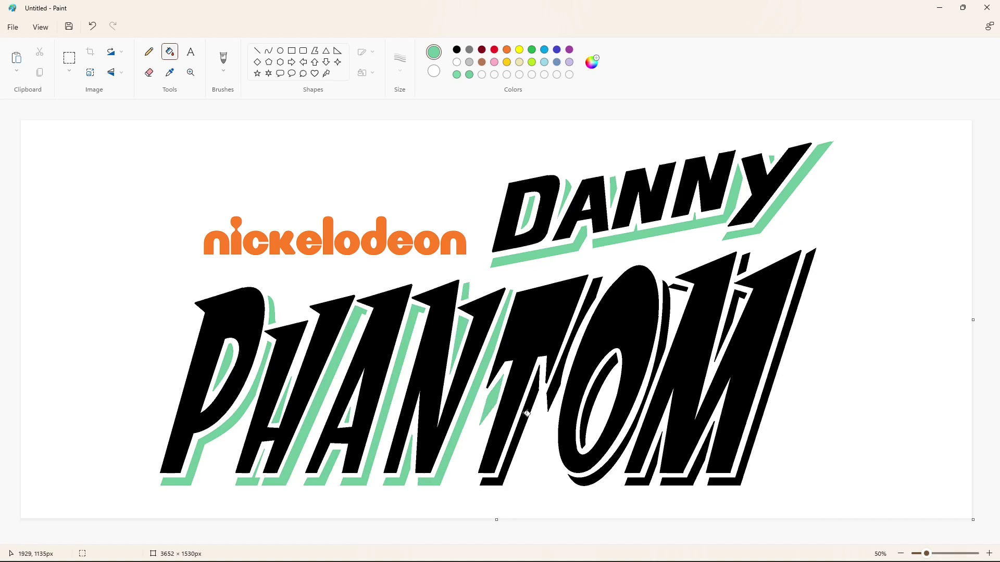
pyautogui.click(527, 413)
pyautogui.click(553, 385)
pyautogui.click(584, 427)
pyautogui.click(591, 473)
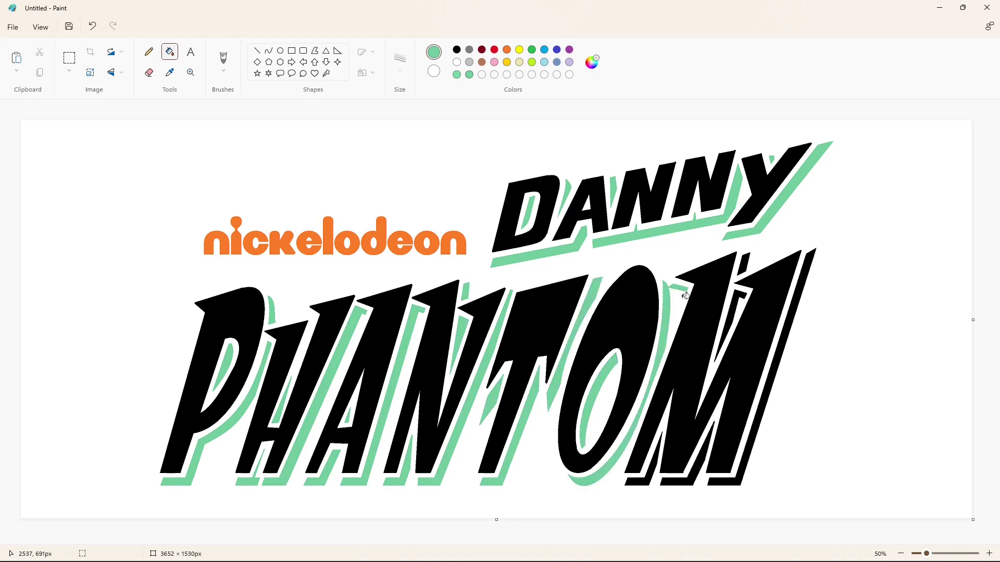
# Step: Fill the leg, right-side, notch and peak shadow pieces of PHANTOM's M with the green
pyautogui.click(659, 454)
pyautogui.click(705, 462)
pyautogui.click(741, 478)
pyautogui.click(735, 307)
pyautogui.click(749, 264)
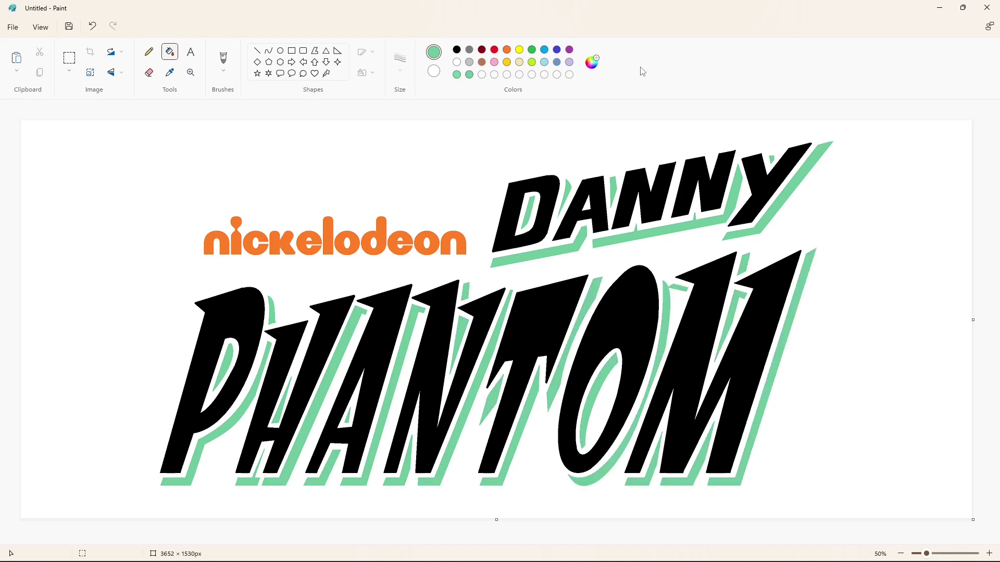